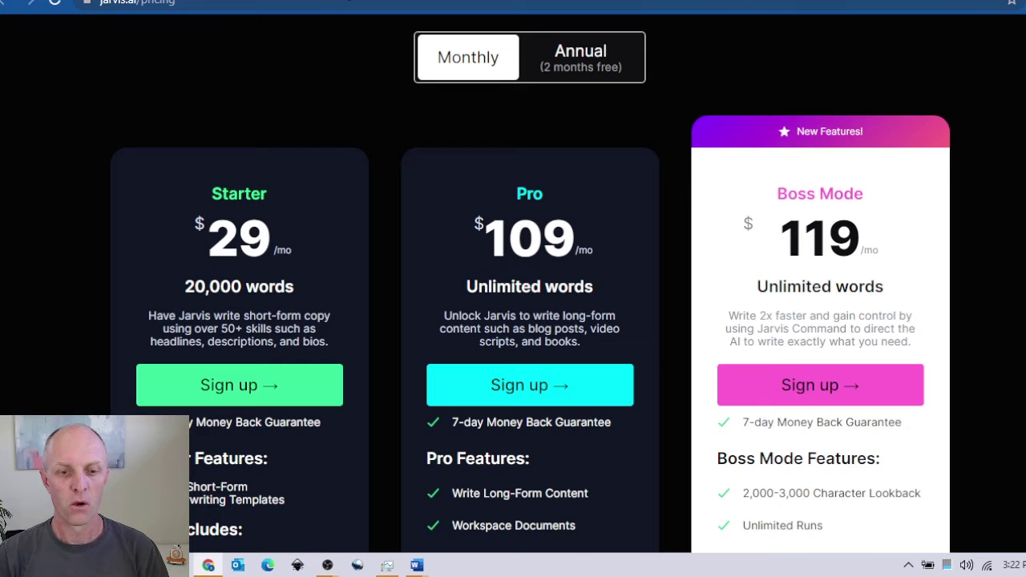
Switch to the Jarvis dashboard and open the featured Blog Post recipe from the recipes collection.
key("ctrl+Tab")
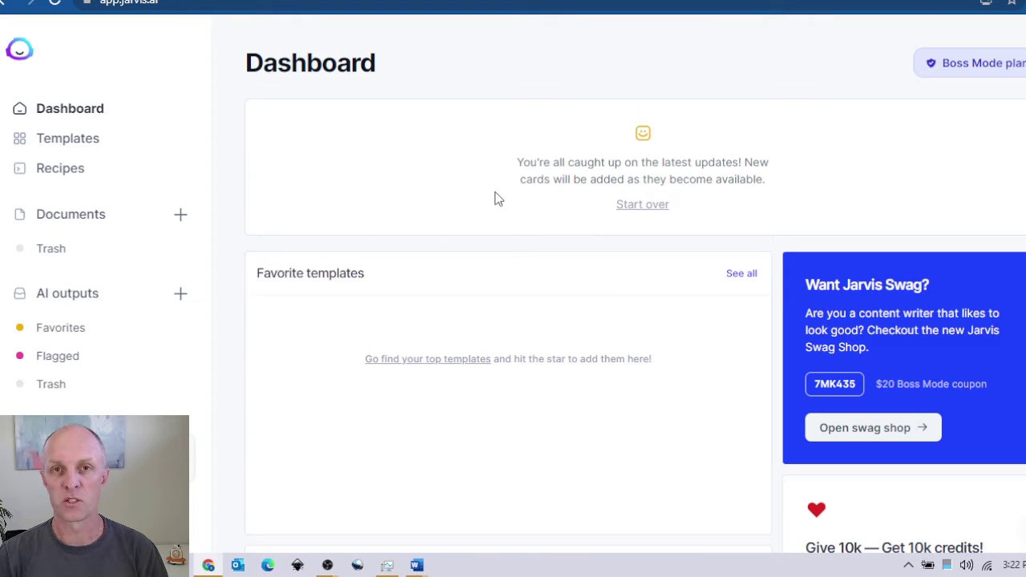
left_click(60, 170)
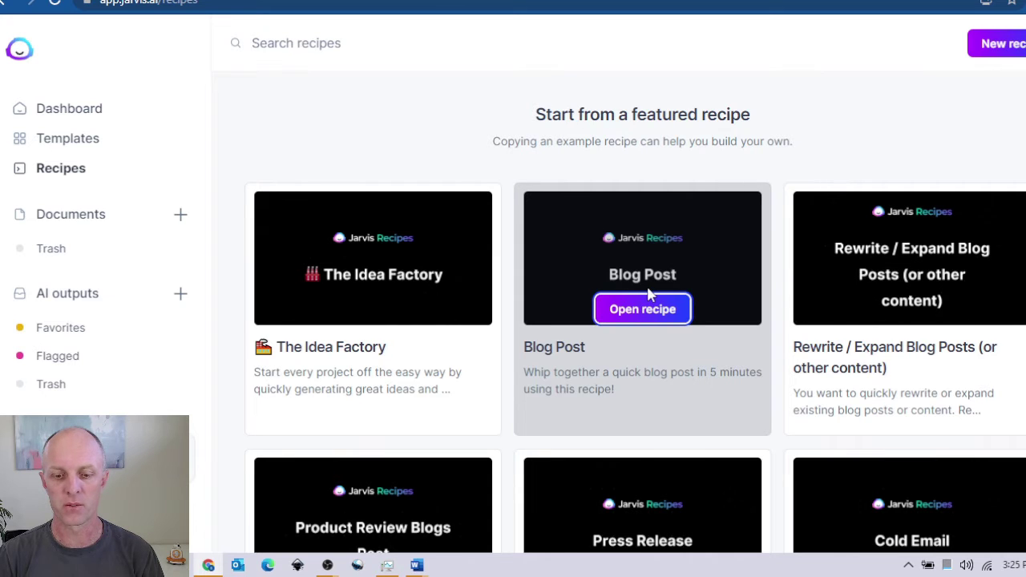
scroll(652, 286, "down", 3)
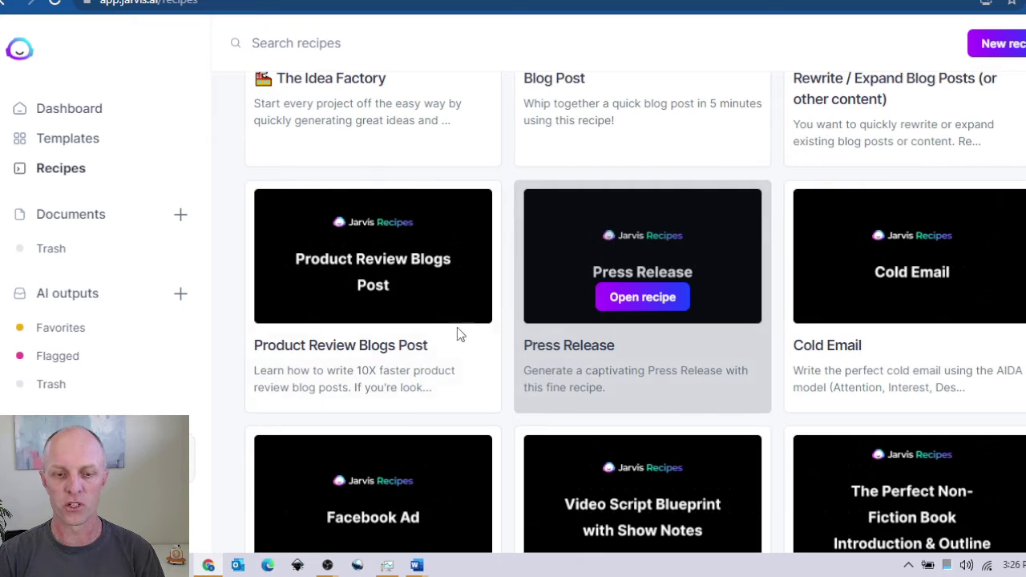
scroll(455, 299, "down", 2)
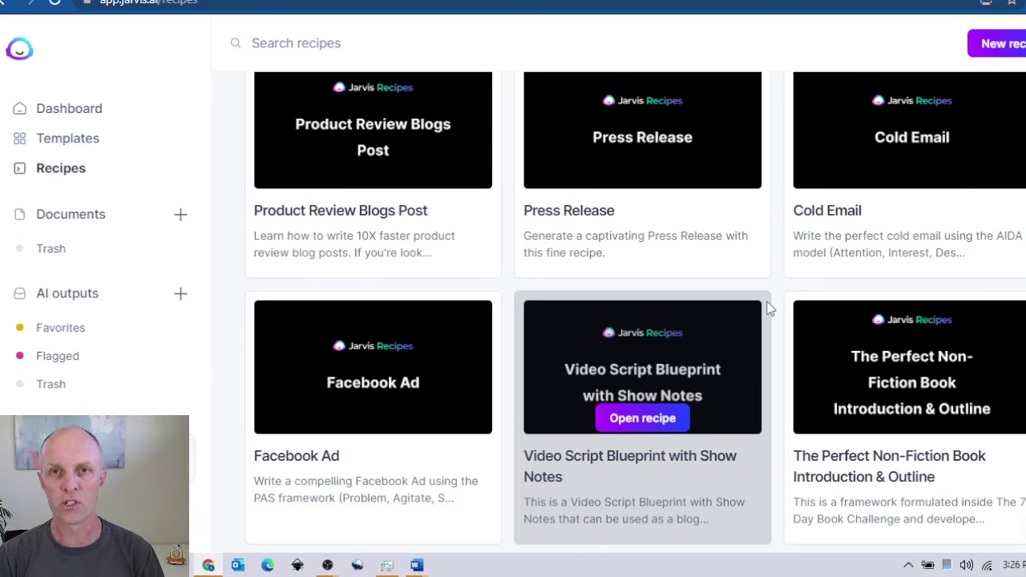
scroll(768, 308, "up", 5)
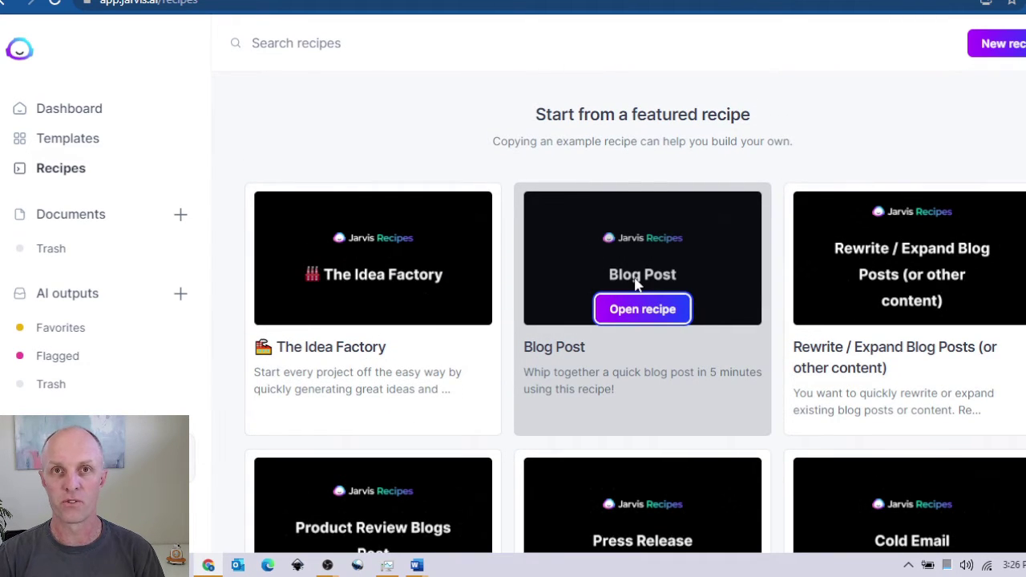
left_click(643, 310)
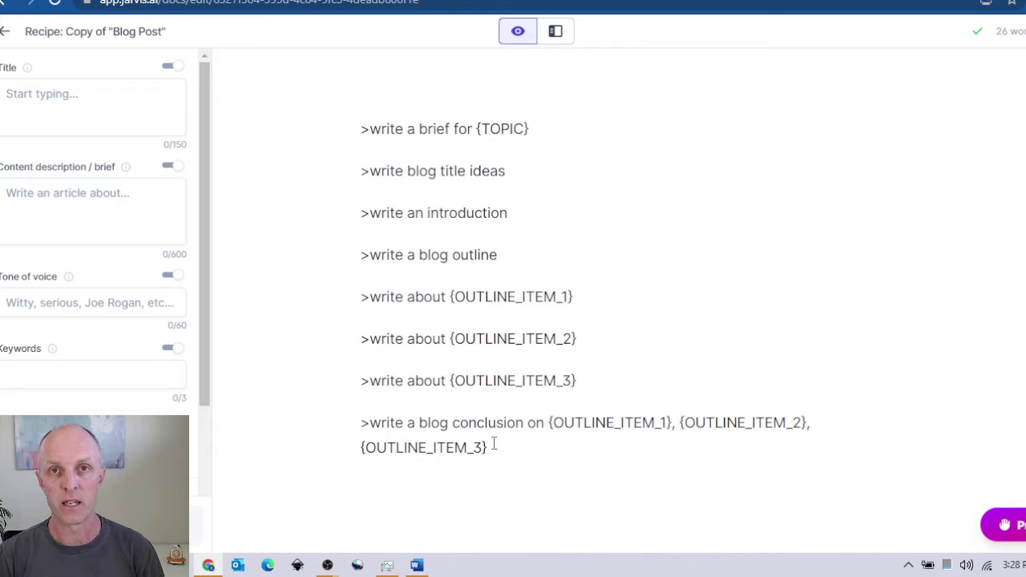
Replace all recipe commands with the custom list running from ">write a brief for [TOPIC]" to ">Write a conclusion paragraph for the above blog post.".
left_click_drag(488, 447, 356, 127)
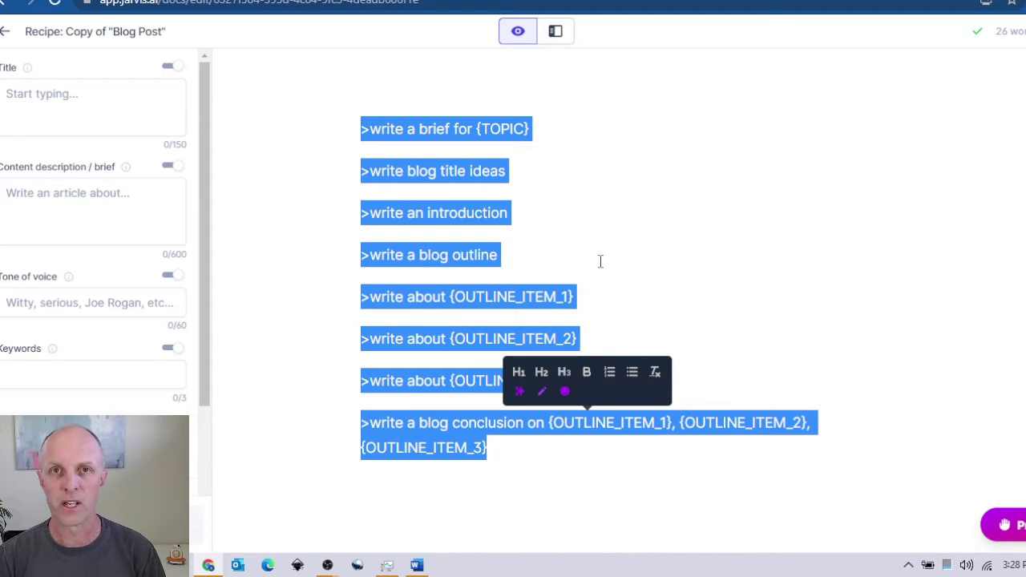
type(">write a brief for [TOPIC] (– NOTE: Replace \"[TOPIC]\" with your topic/keyword search results.) >write blog title ideas for the [TOPIC] >write an introduction >write a blog outline (– NOTE: Select appropriate outline points, Format to H2) >Continue writing more information about the previous sentence. (- NOTE: Manually enter this command below each H2 outline heading.) >>Make a list of [TOPIC]/[PREVOIUS SENTENCE] >>Answer the question \"[?]\" >>Write some FAQs >Write a conclusion paragraph for the above blog post.")
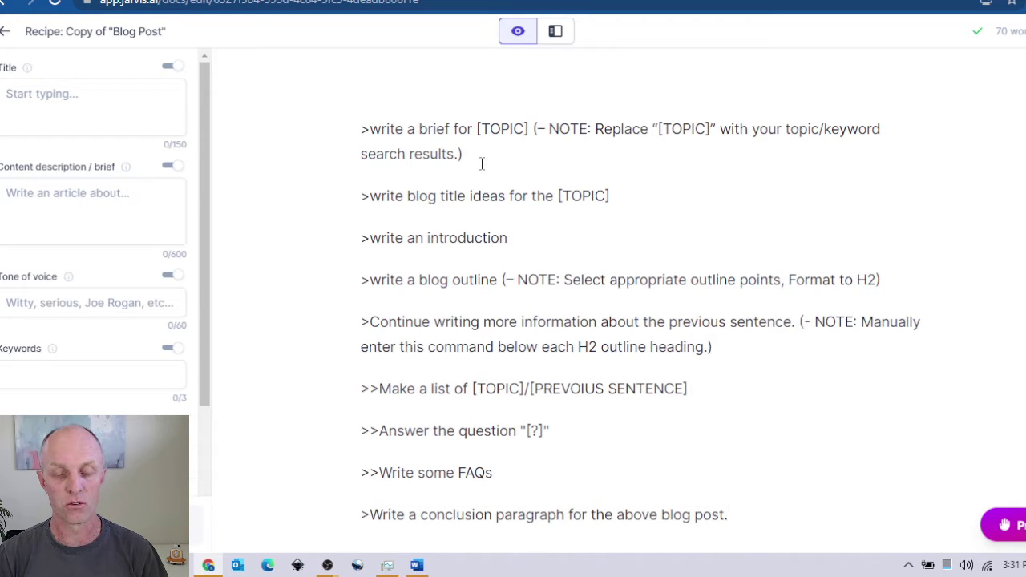
Replace [TOPIC] in the brief command with "health problems for pugs" and separate the NOTE text from it with three line breaks.
left_click_drag(361, 128, 533, 129)
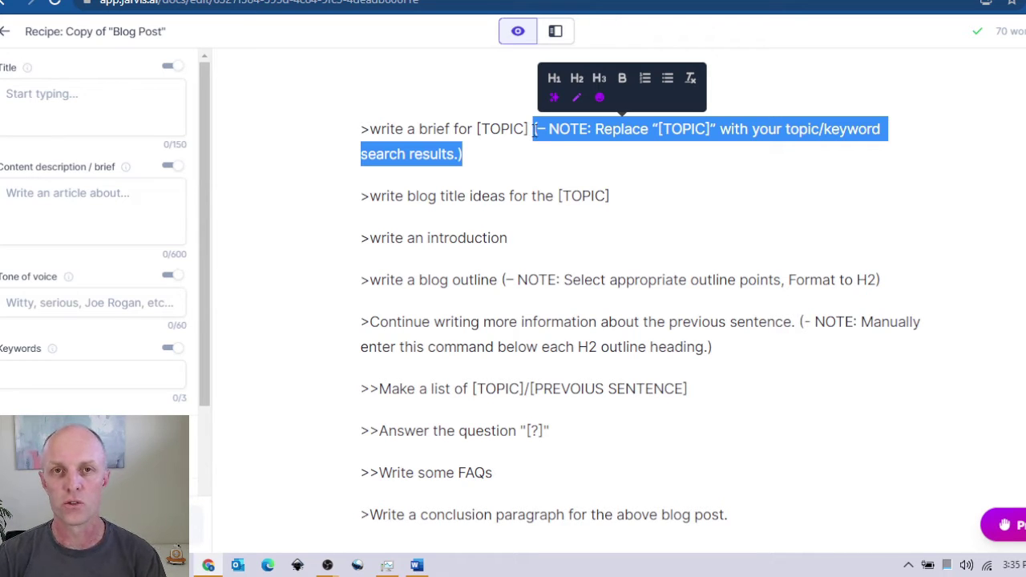
left_click_drag(529, 129, 477, 129)
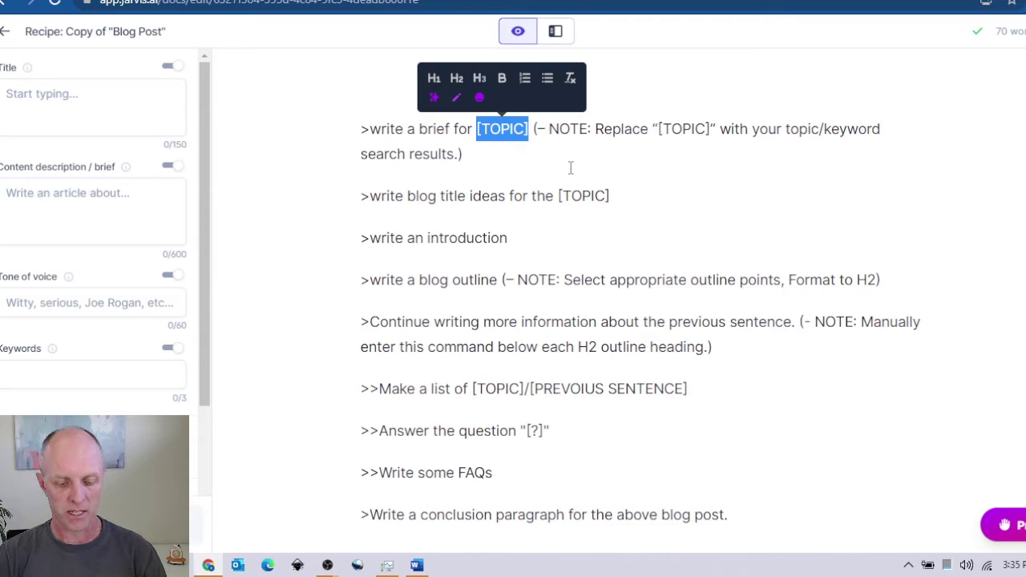
type("health problems for pugs")
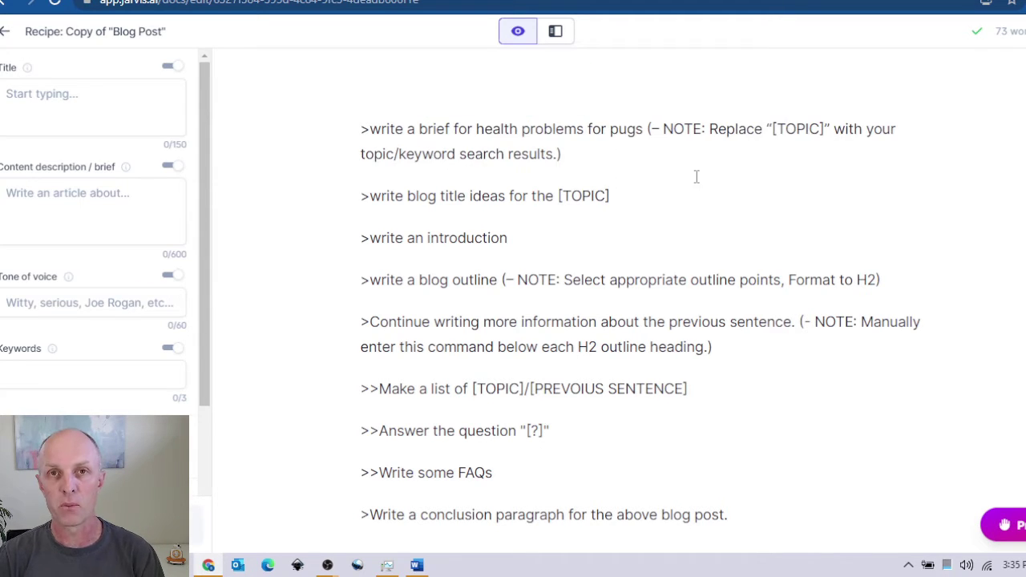
left_click(648, 129)
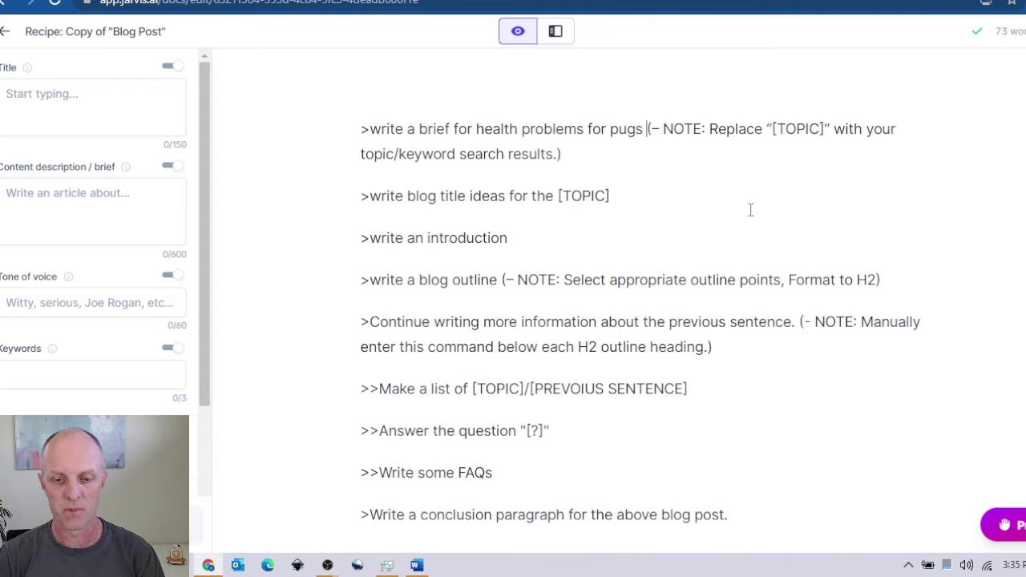
key("Return")
key("Return")
key("Return")
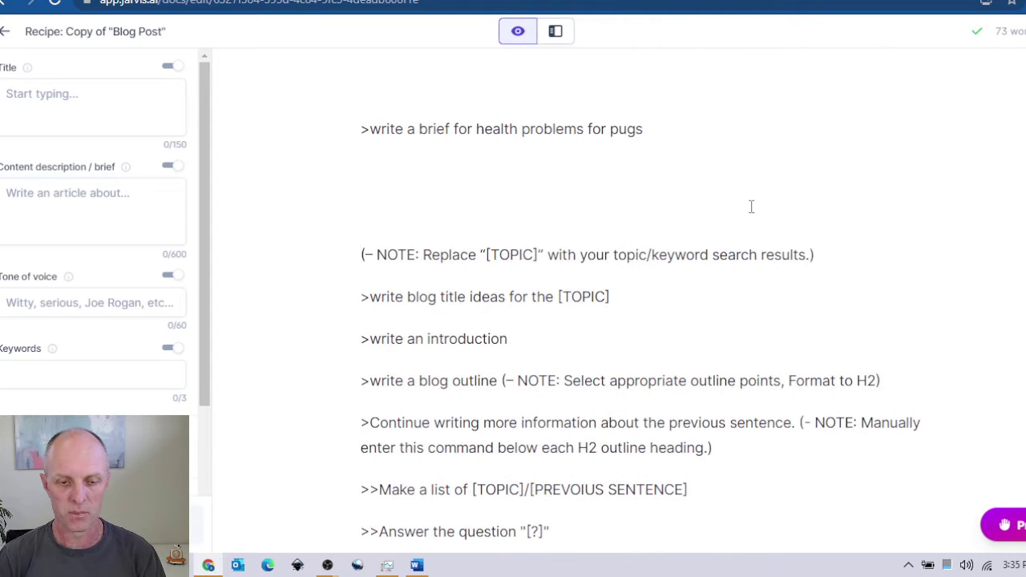
Run the ">write a brief for health problems for pugs" command to generate the brief.
left_click(654, 129)
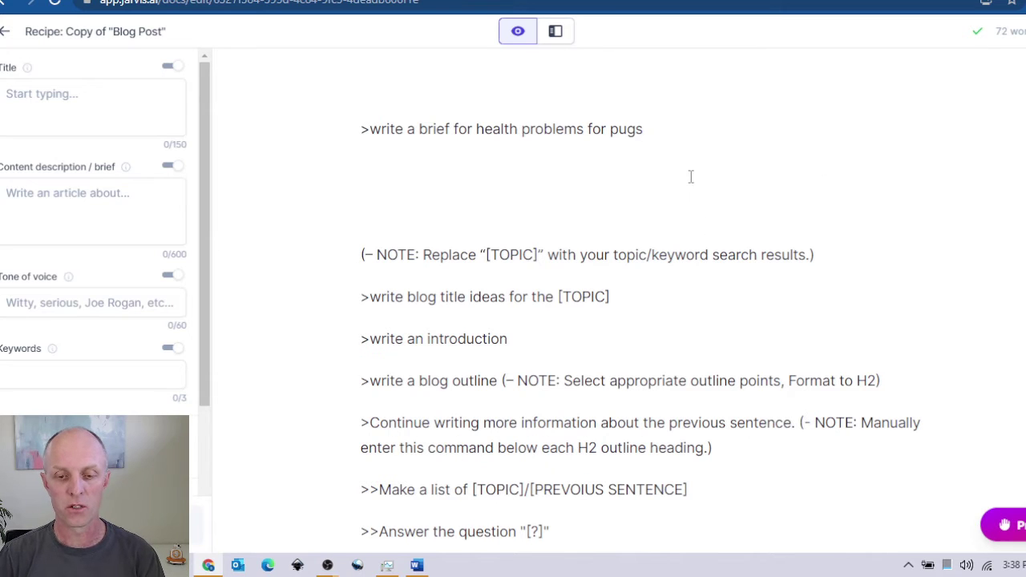
triple_click(649, 130)
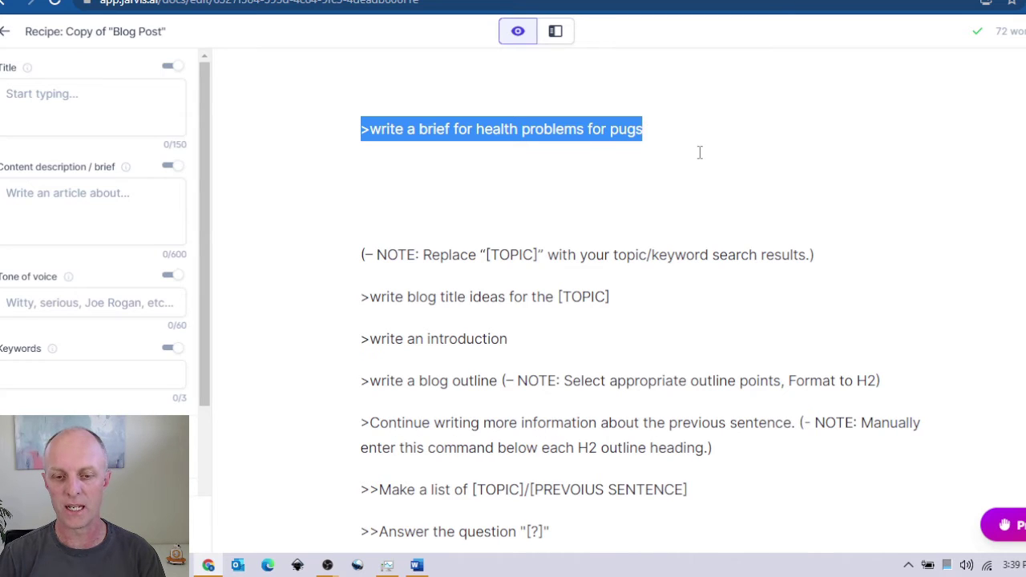
key("ctrl+Return")
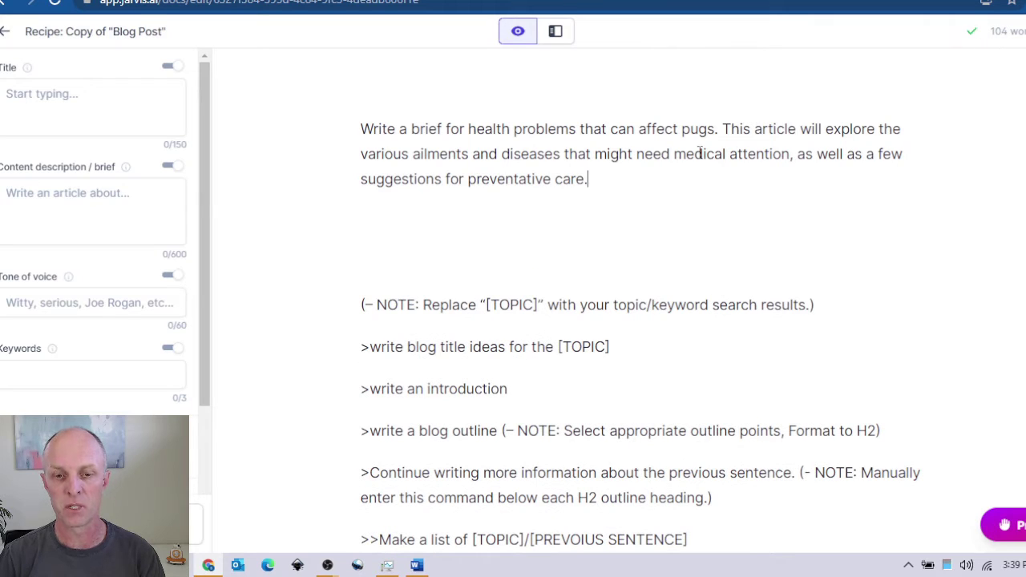
left_click(602, 179)
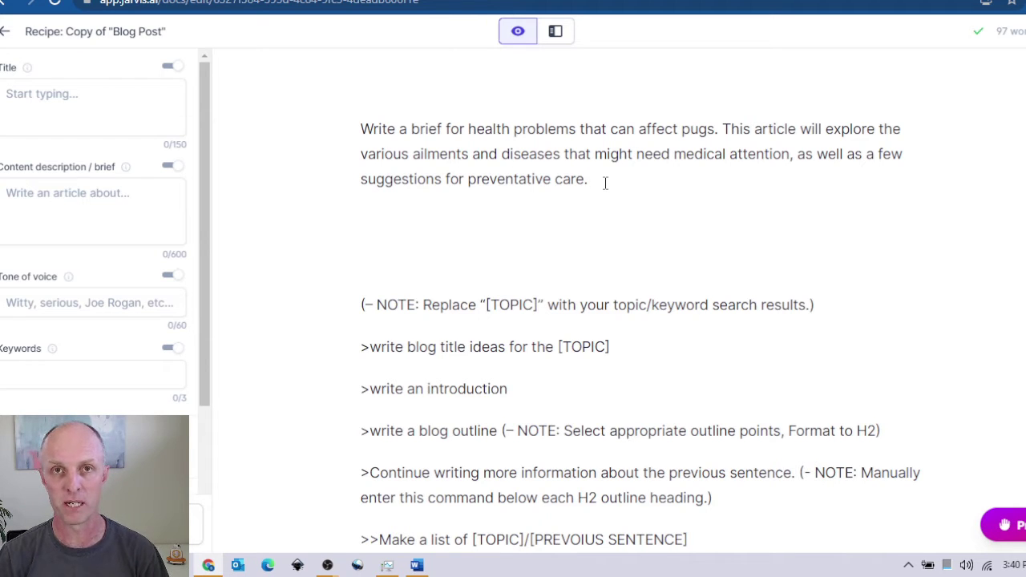
Copy the generated brief paragraph into the content description / brief field.
left_click_drag(595, 182, 348, 123)
key("ctrl+c")
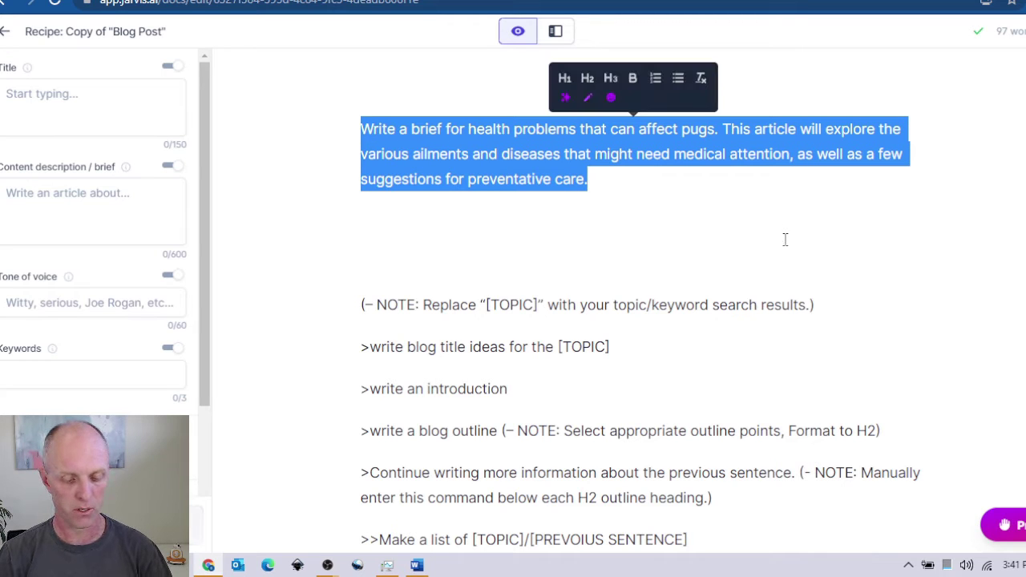
left_click(41, 201)
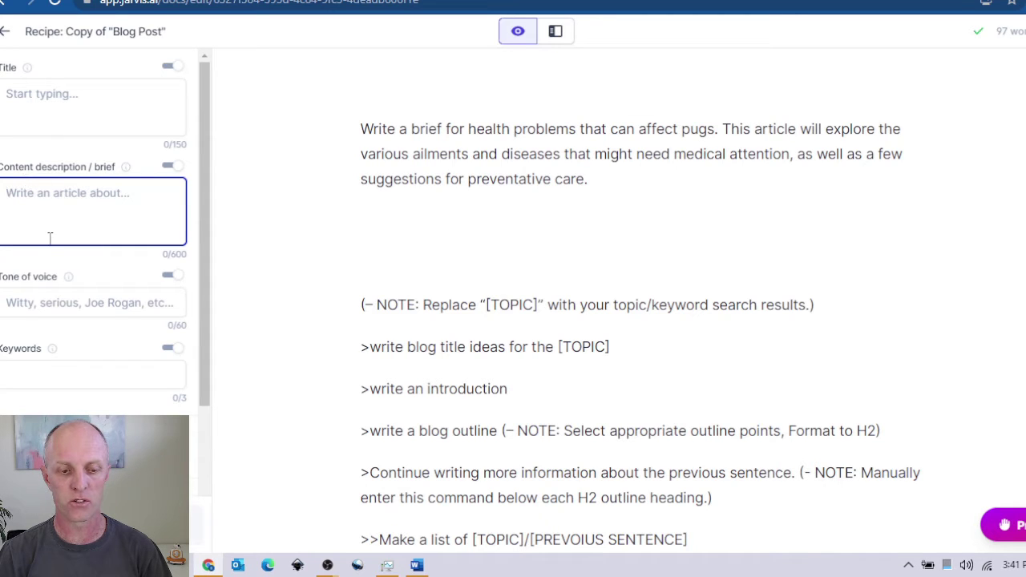
key("ctrl+v")
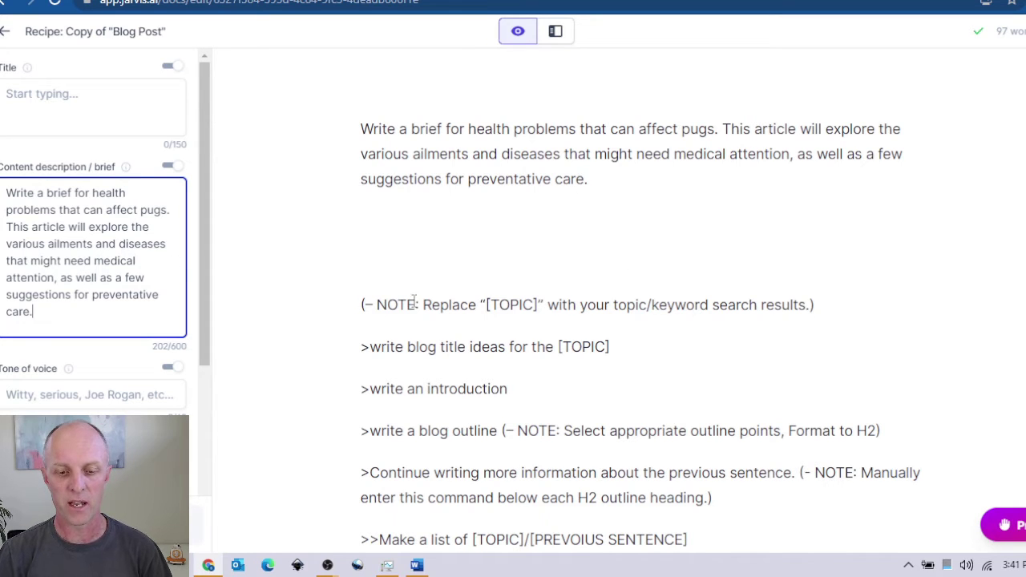
Delete the NOTE line about replacing "[TOPIC]" with topic/keyword search results.
left_click_drag(816, 305, 360, 305)
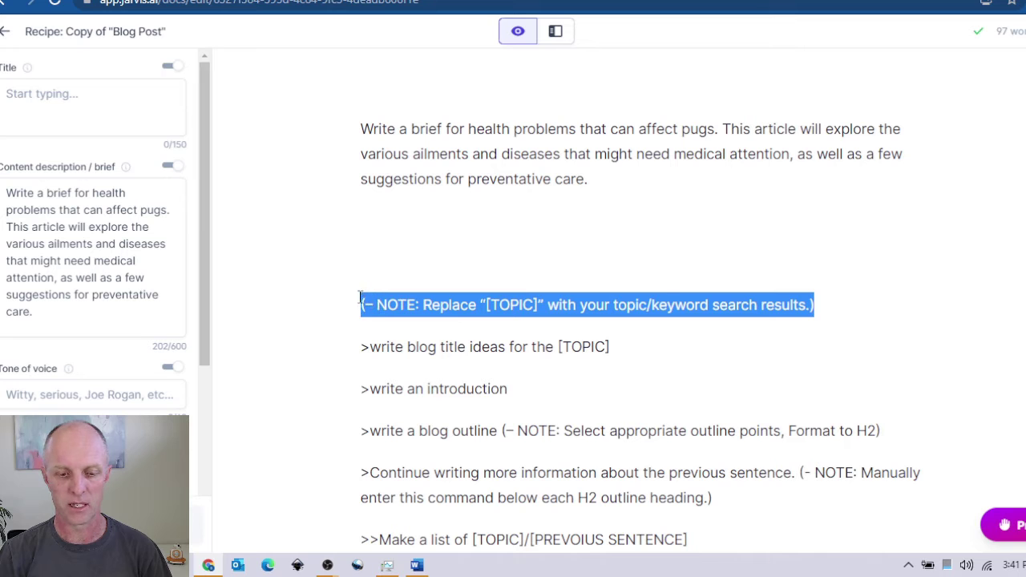
key("BackSpace")
key("BackSpace")
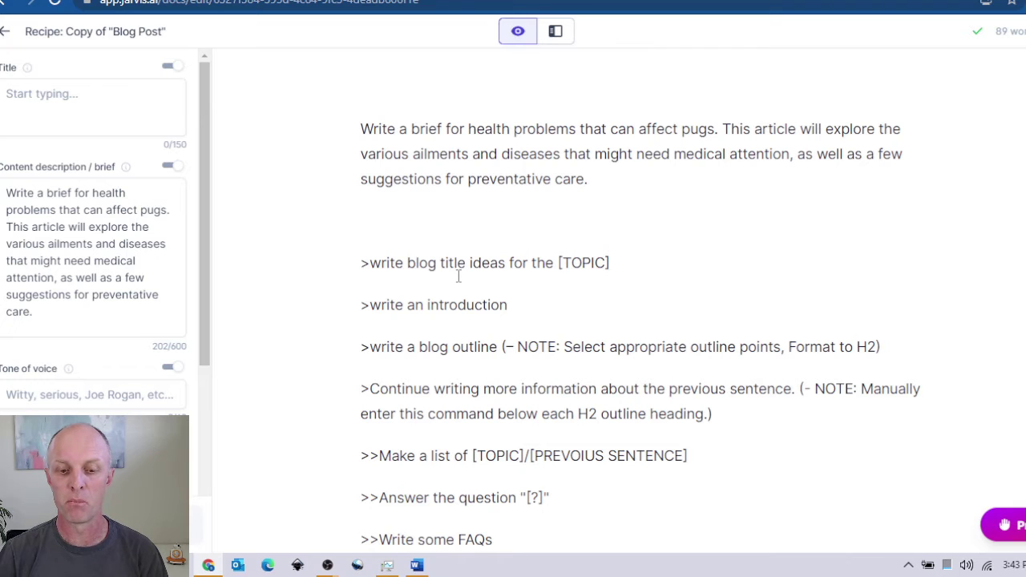
Replace [TOPIC] in the blog title ideas command with "health problems for pugs", add space below it, and run the command.
left_click_drag(611, 263, 559, 268)
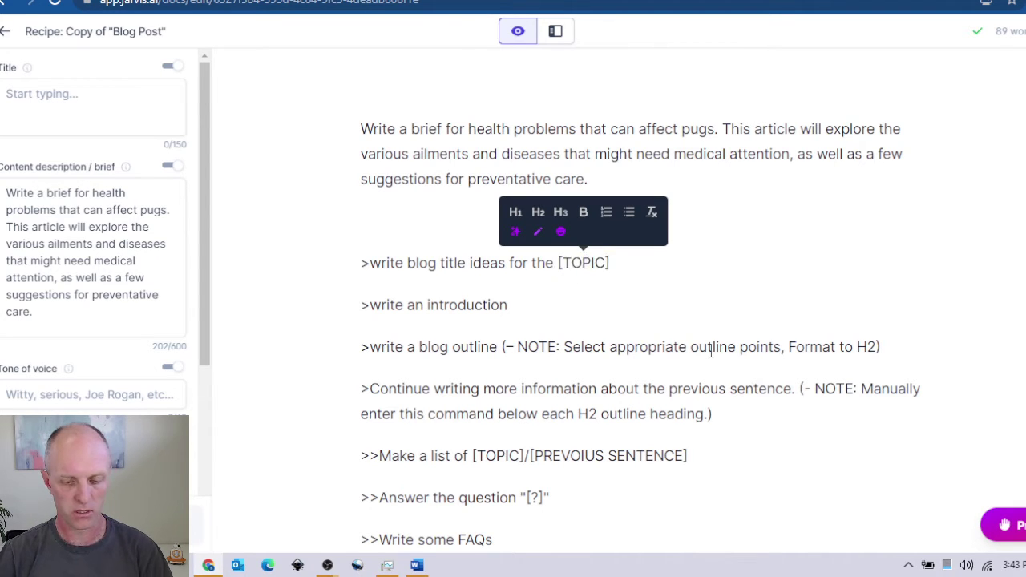
type("health problems for pugs")
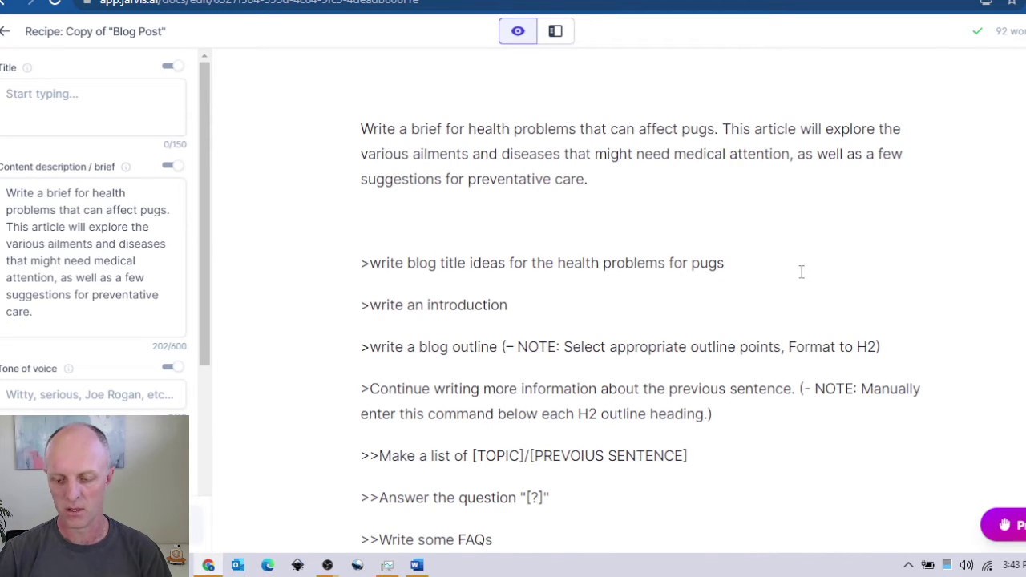
key("Return")
key("Return")
key("Return")
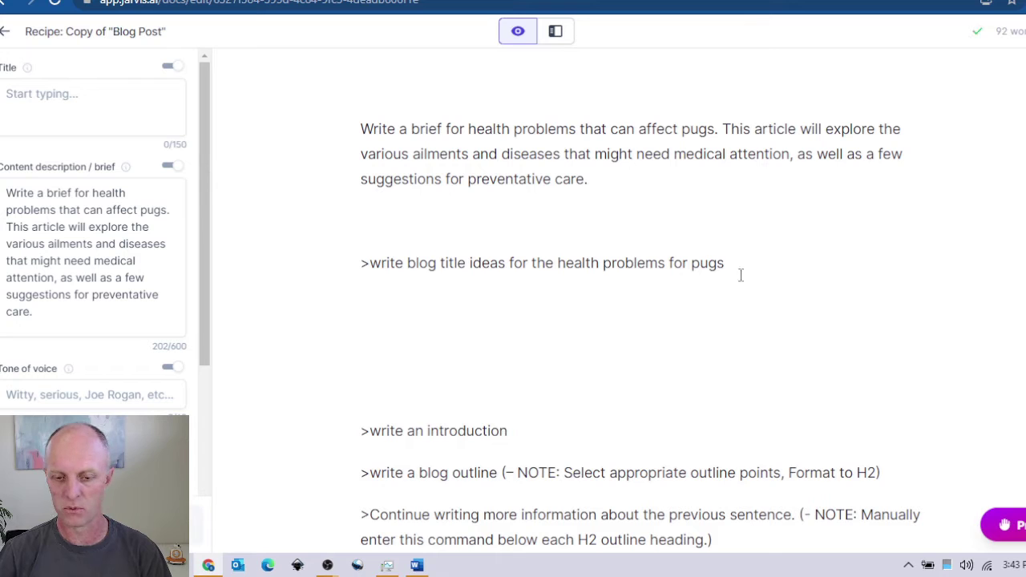
left_click(727, 265)
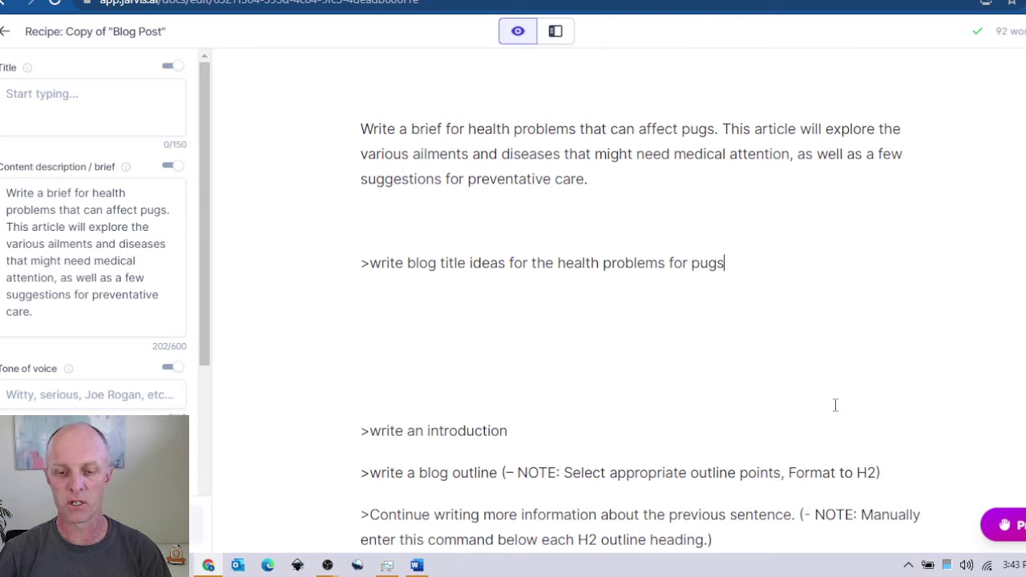
key("shift+Home")
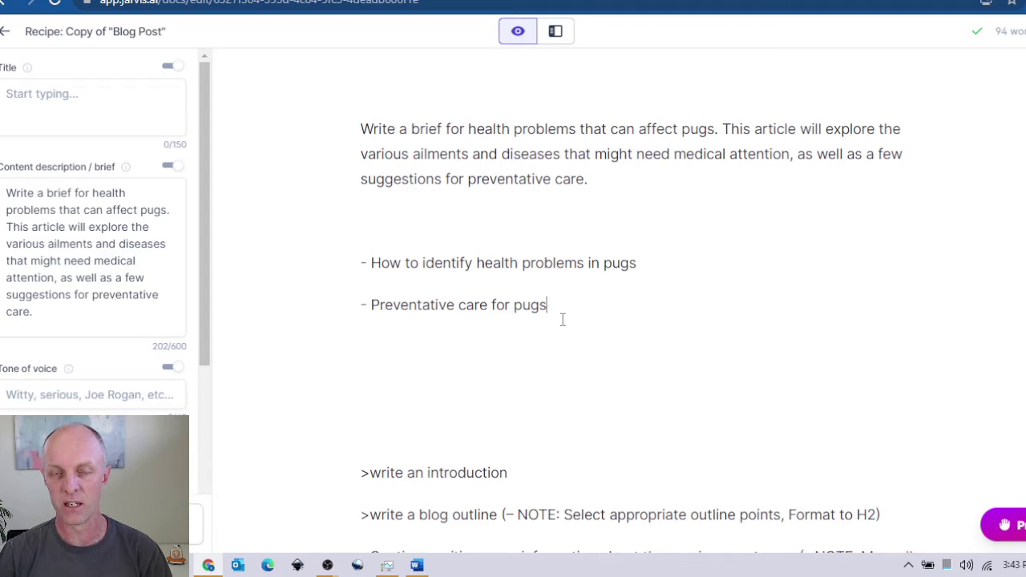
Copy the suggested title "How to identify health problems in pugs" into the Title field.
left_click_drag(640, 263, 369, 265)
key("ctrl+c")
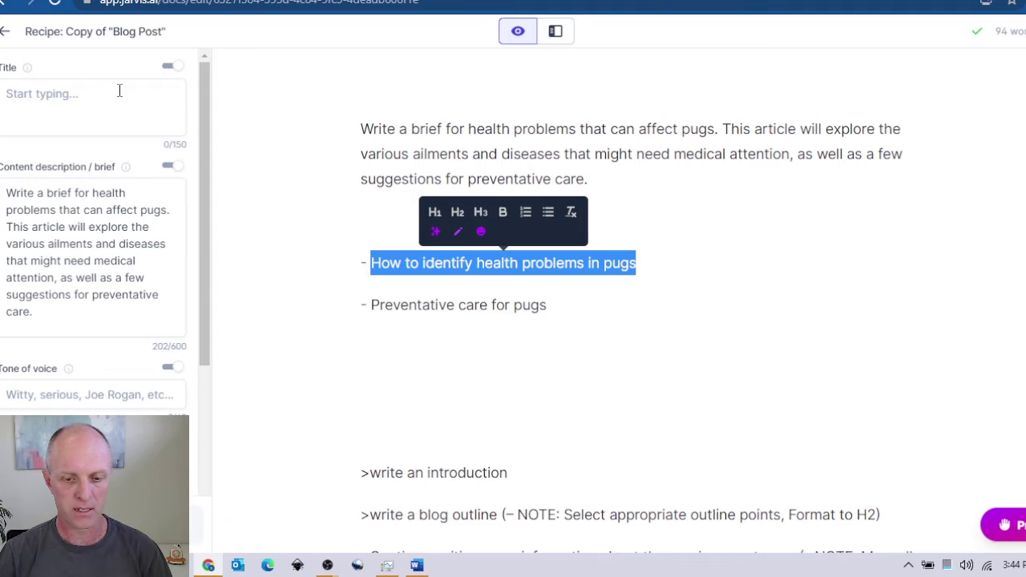
left_click(38, 94)
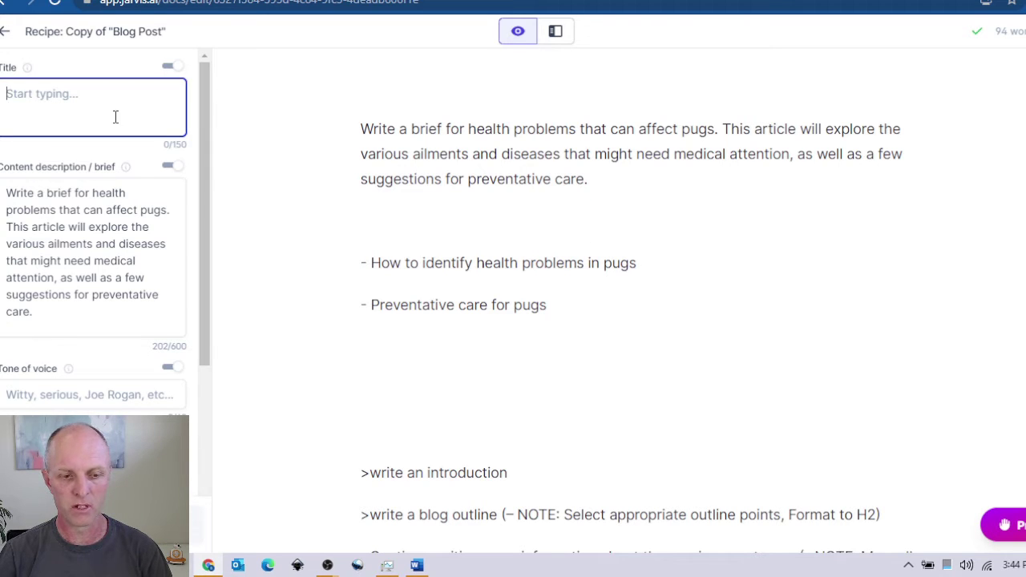
key("ctrl+v")
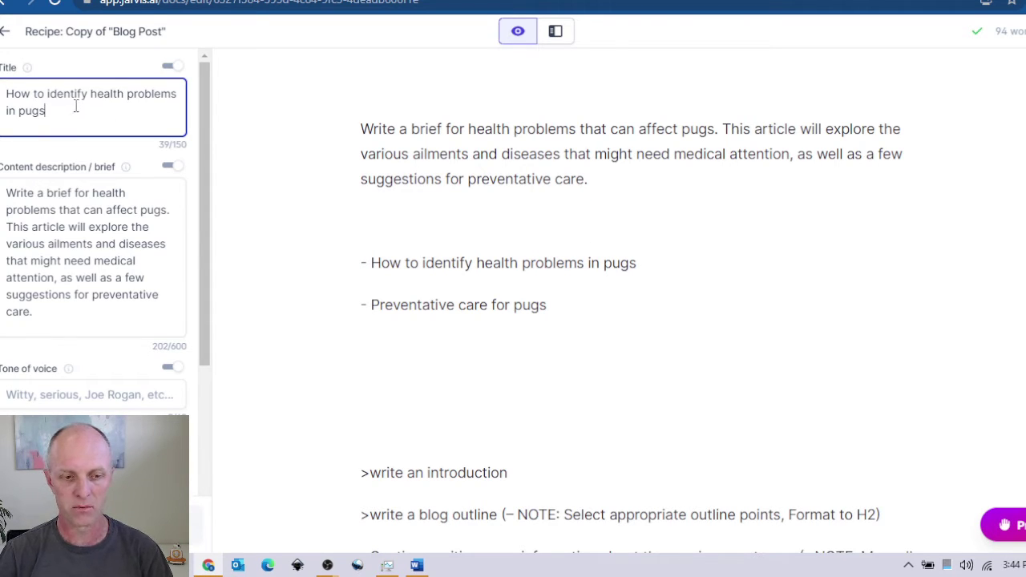
Delete the "Preventative care for pugs" suggestion and the dash in front of the remaining title.
left_click_drag(556, 313, 337, 292)
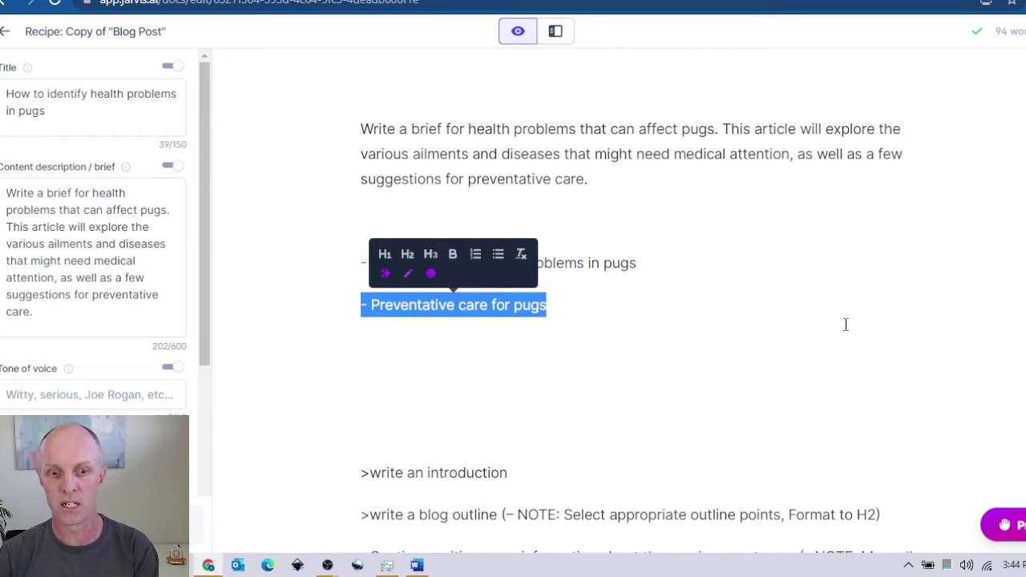
key("BackSpace")
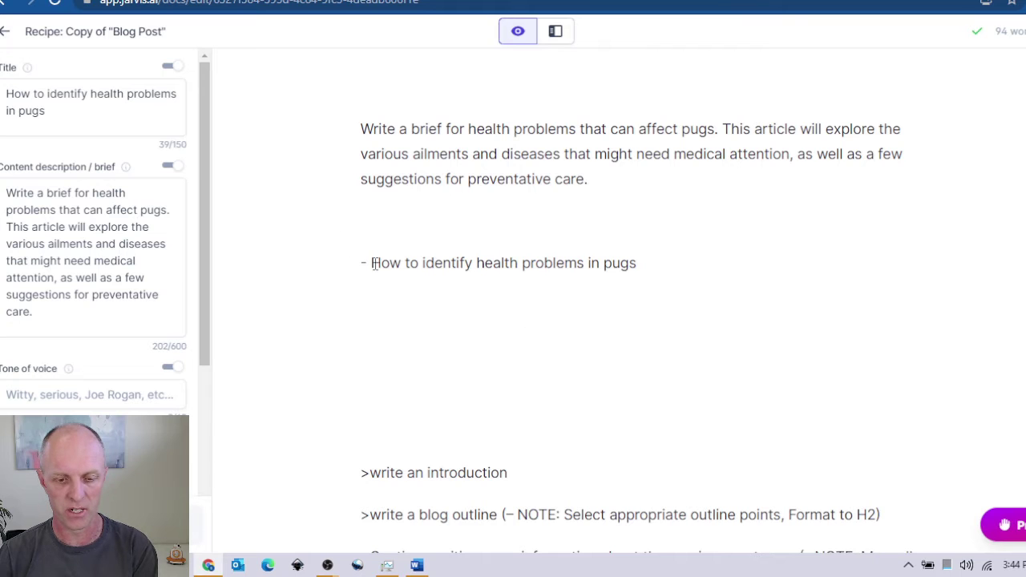
key("BackSpace")
key("BackSpace")
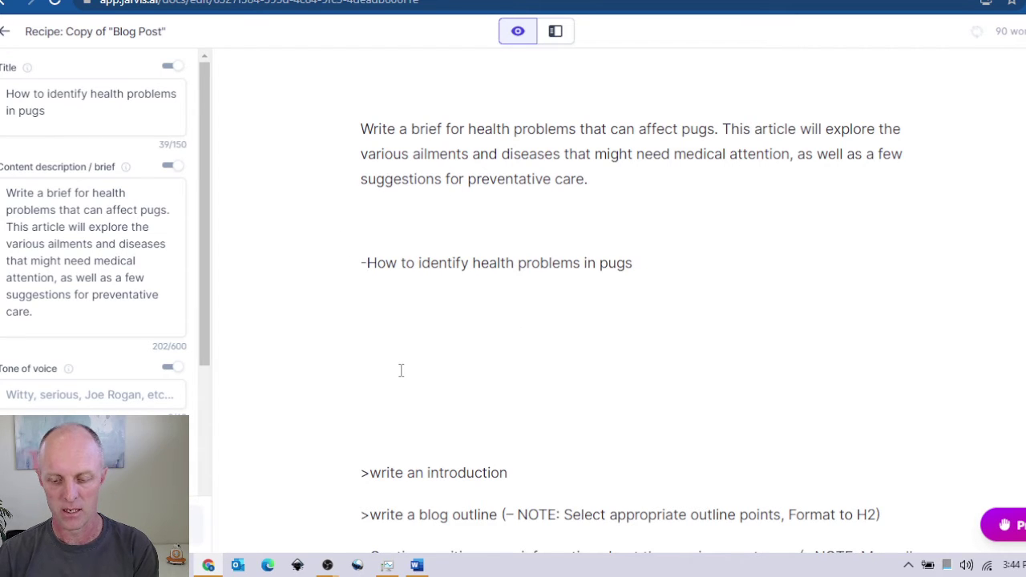
Format the line "How to identify health problems in pugs" in the document as an H1 heading.
left_click_drag(633, 263, 355, 263)
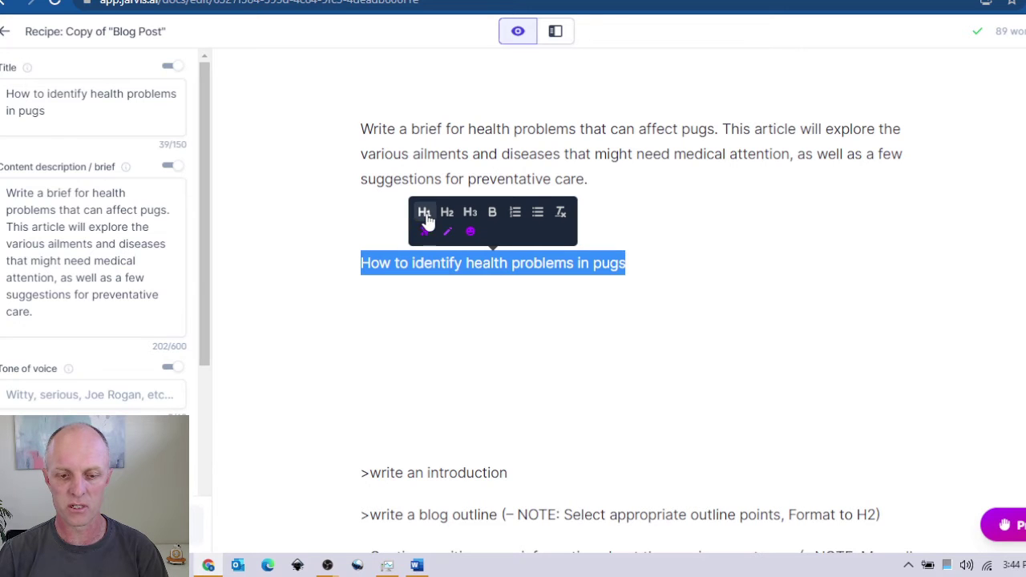
left_click(425, 212)
left_click(691, 206)
Delete the brief paragraph and the empty line above the H1 heading.
left_click_drag(566, 208, 281, 121)
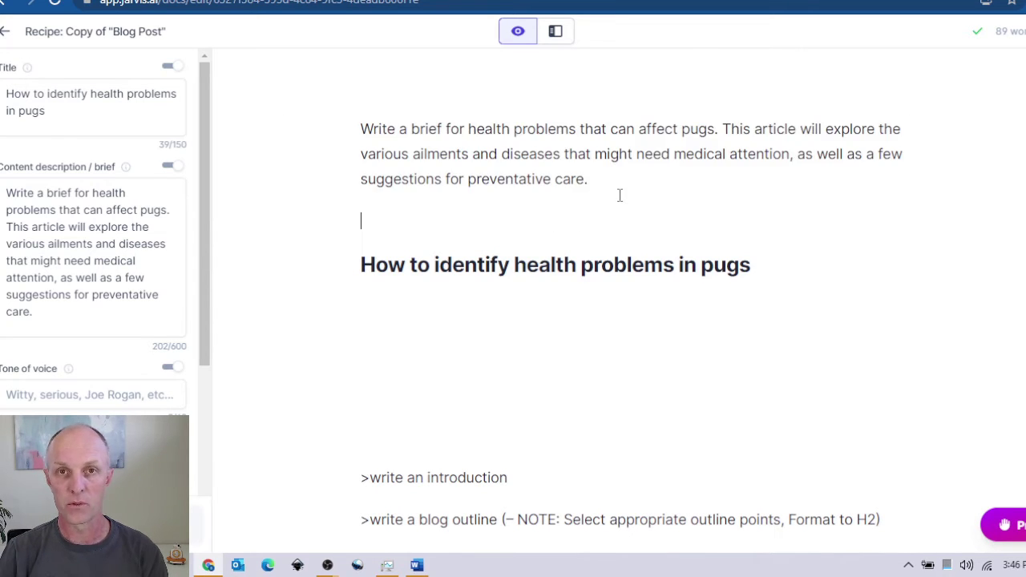
left_click_drag(620, 195, 344, 136)
key("BackSpace")
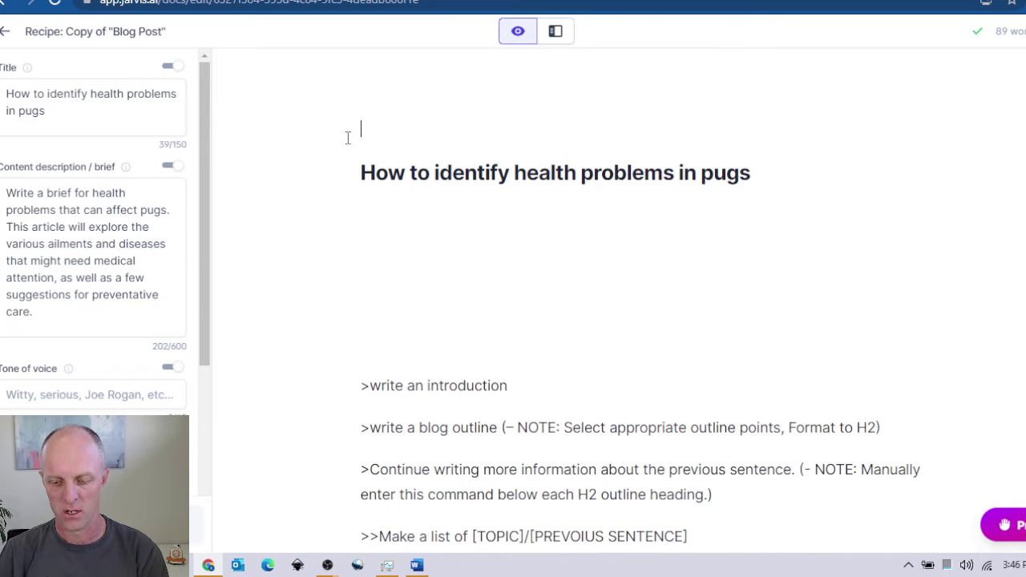
key("Delete")
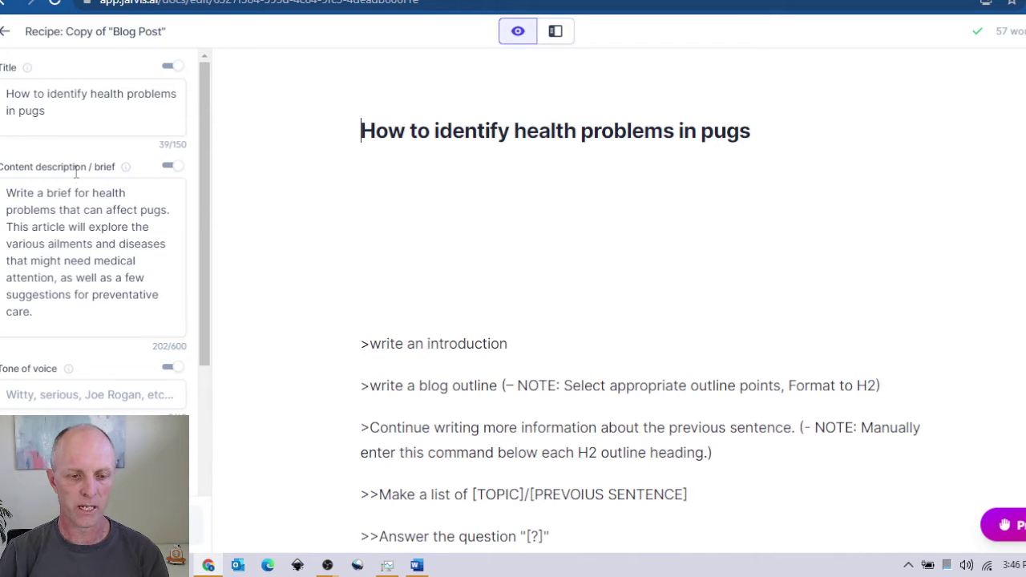
Set the tone of voice to "informative, casual" using the saved suggestion.
scroll(78, 197, "down", 2)
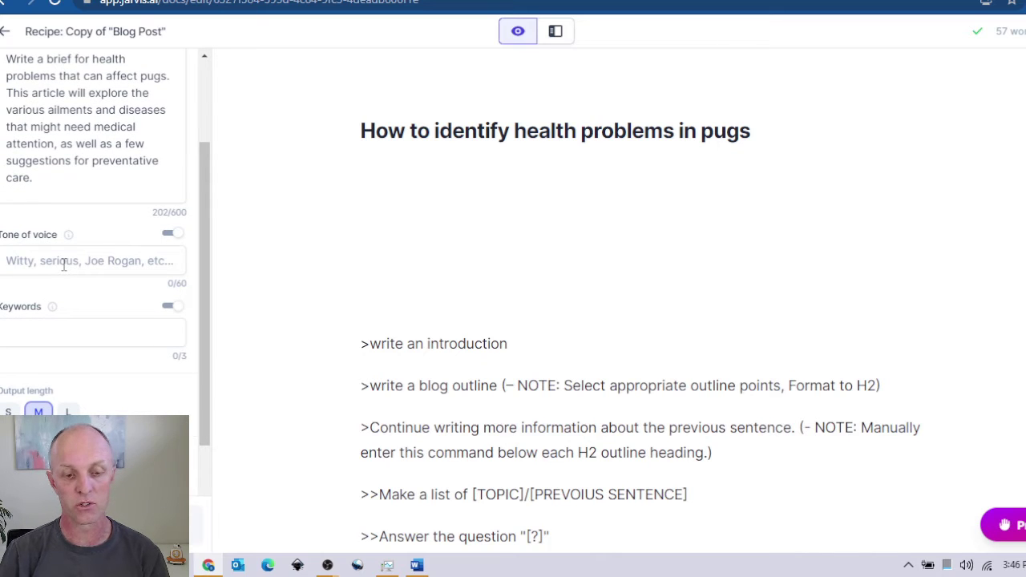
left_click(88, 261)
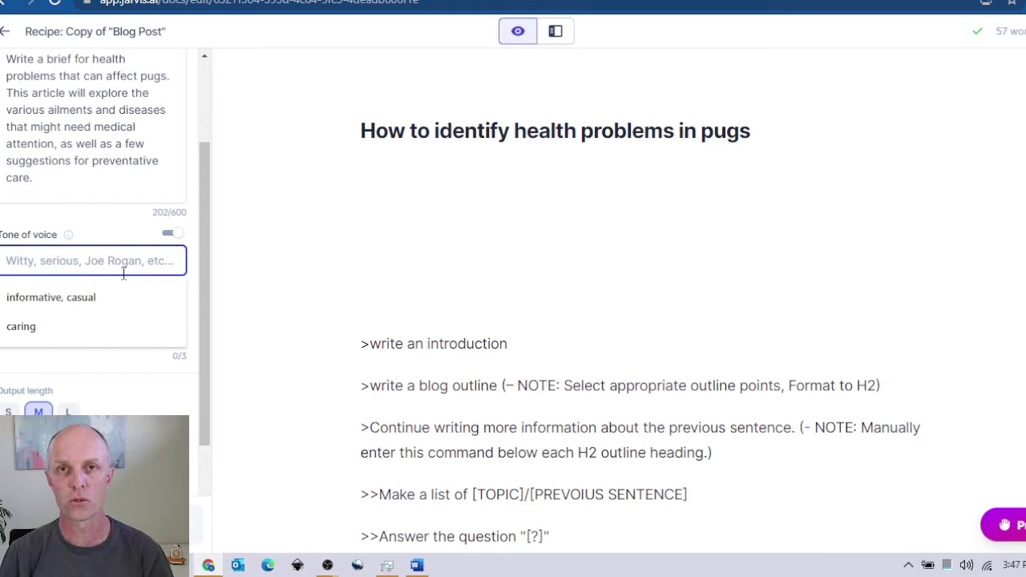
type("informa")
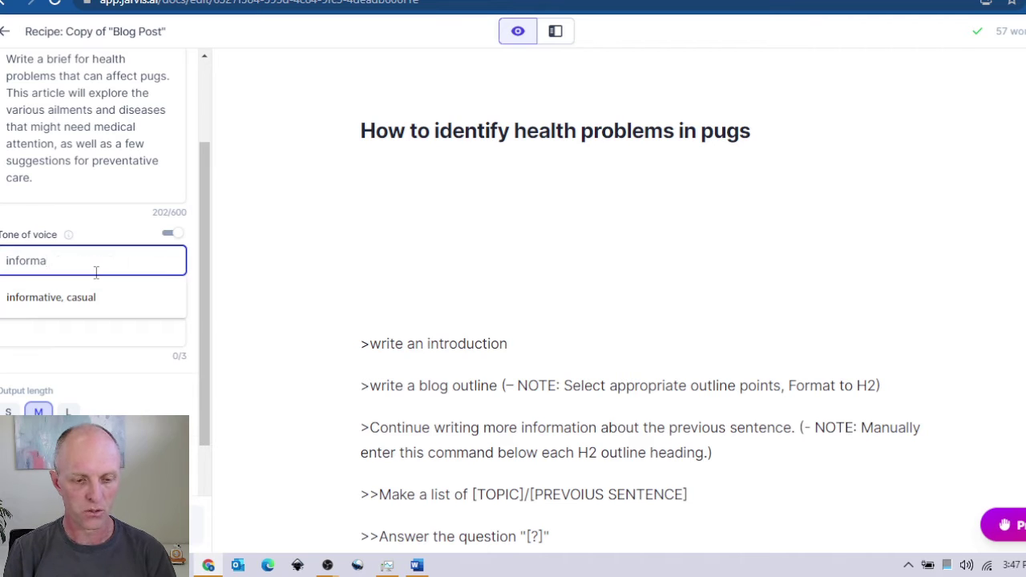
type("t")
left_click(55, 298)
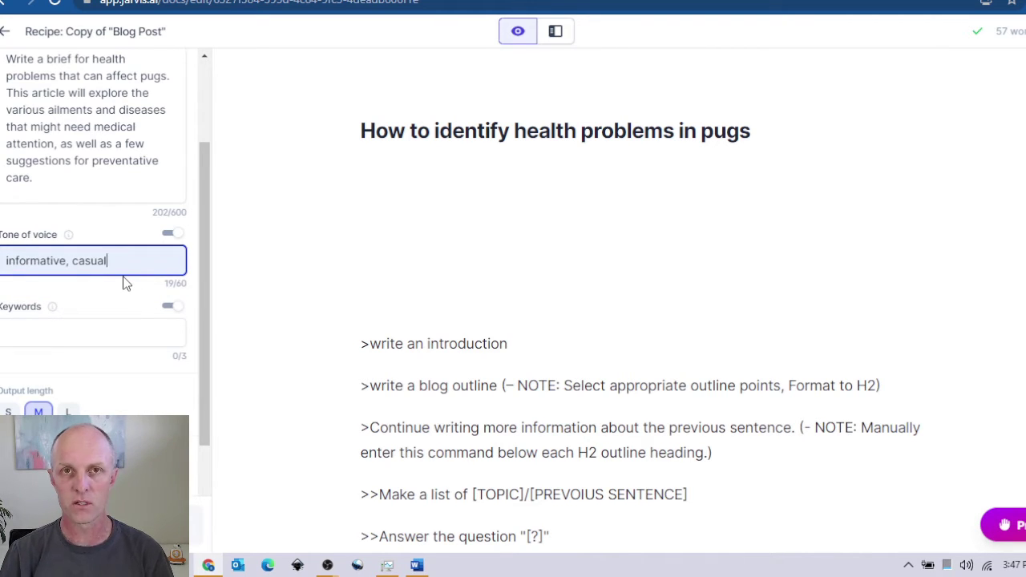
Add "health problems for pugs" as a keyword.
left_click(90, 333)
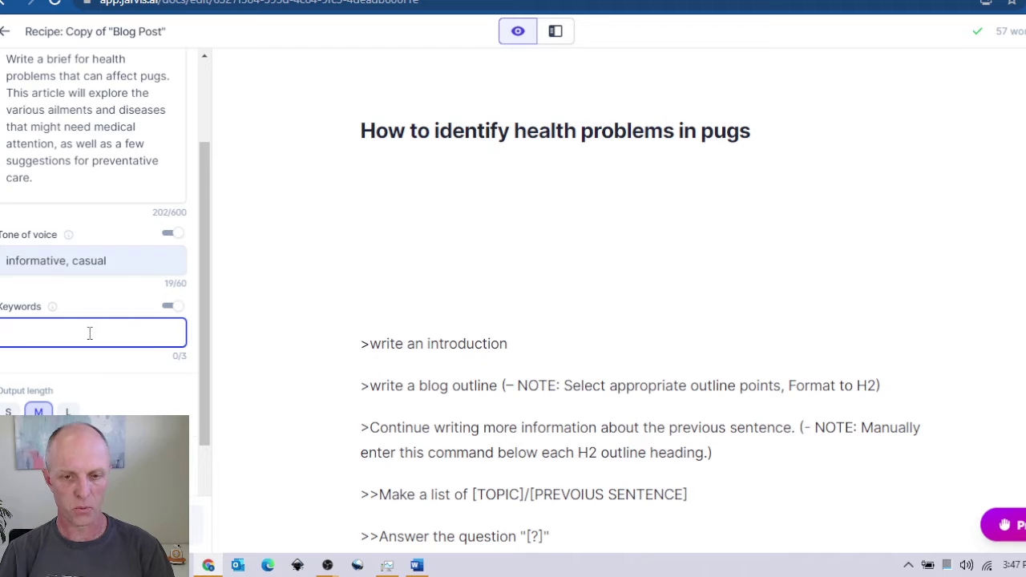
type("health problems for pugs")
key("Return")
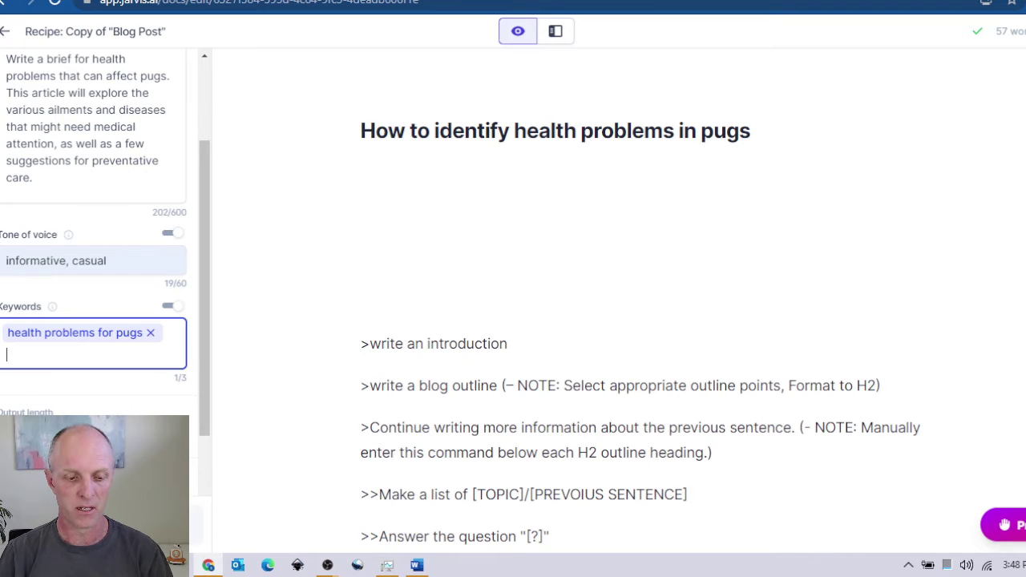
scroll(71, 318, "down", 2)
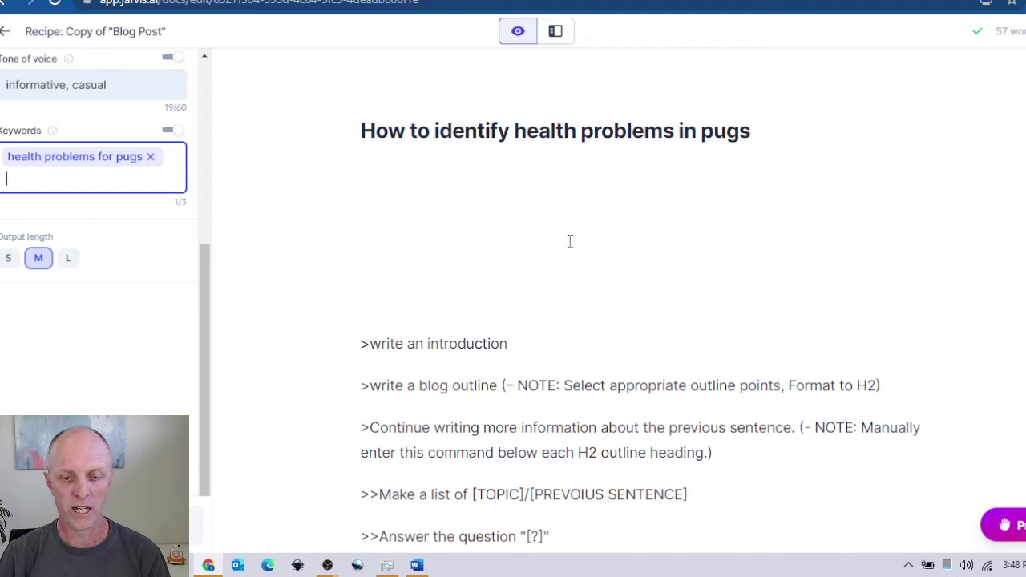
Remove the surplus empty lines between the H1 heading and the ">write an introduction" command.
left_click(372, 193)
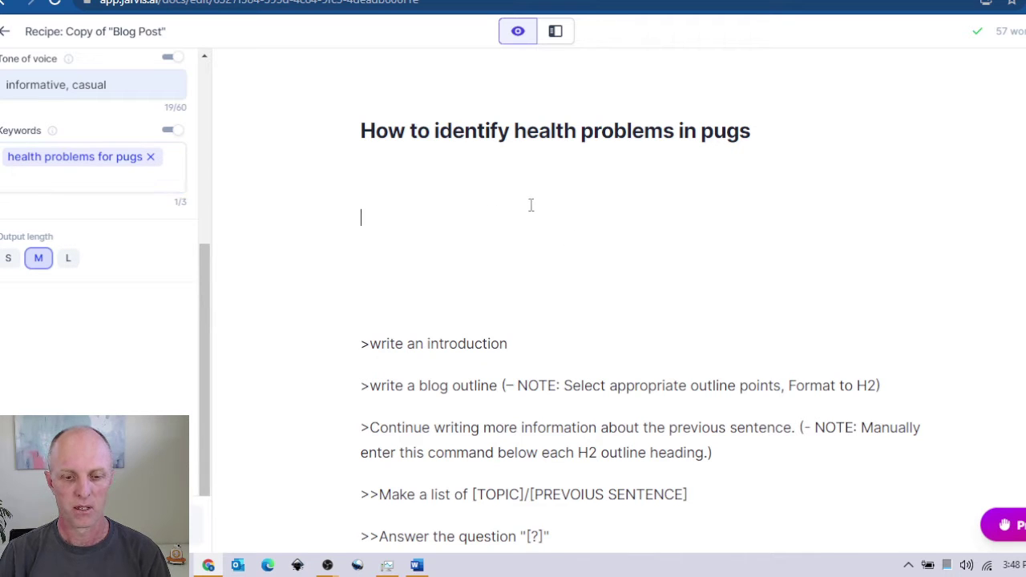
scroll(546, 213, "down", 2)
scroll(481, 175, "up", 2)
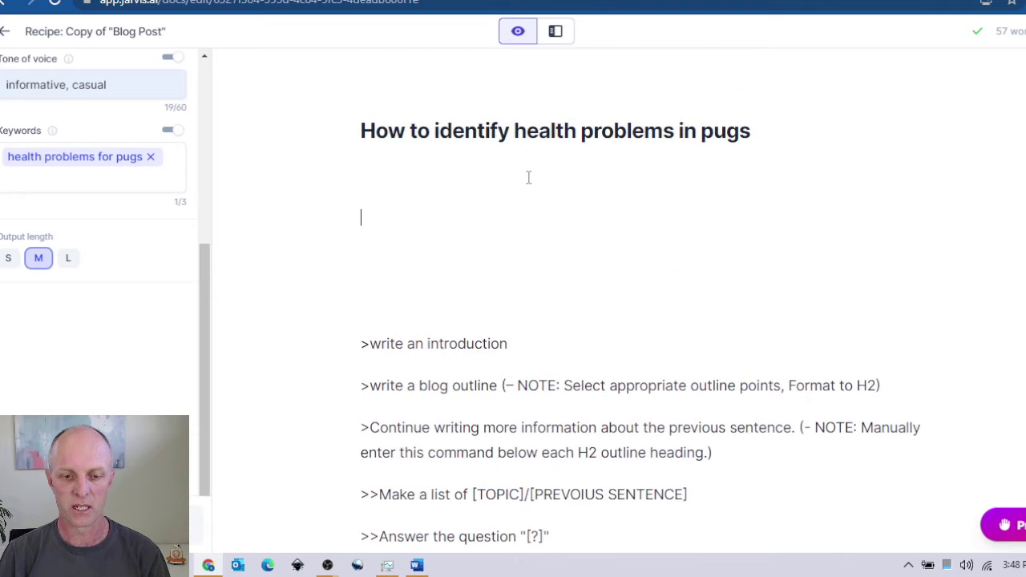
key("Delete")
key("Delete")
key("Delete")
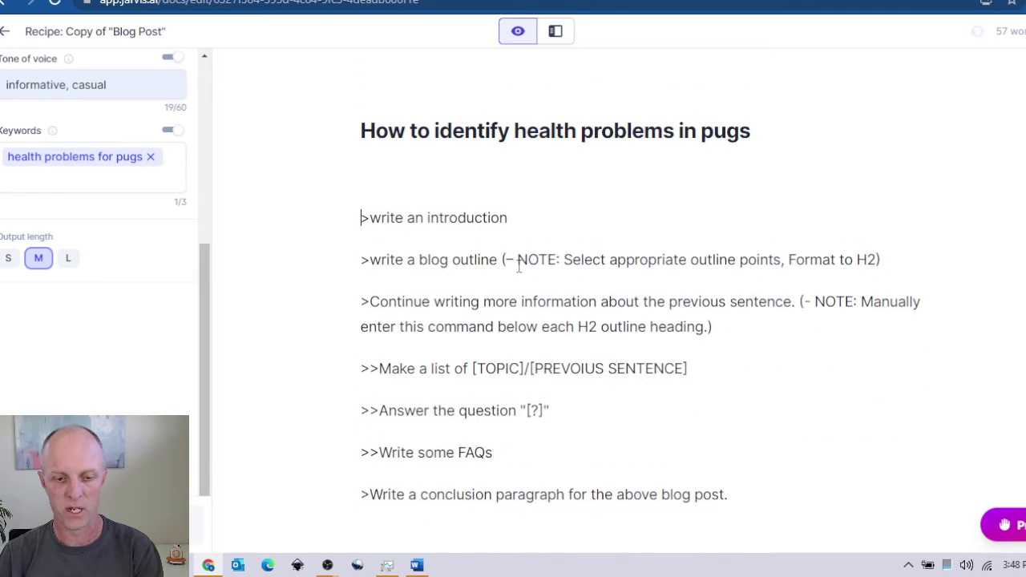
Add empty lines below the ">write an introduction" command and run it to generate the introduction.
left_click(510, 218)
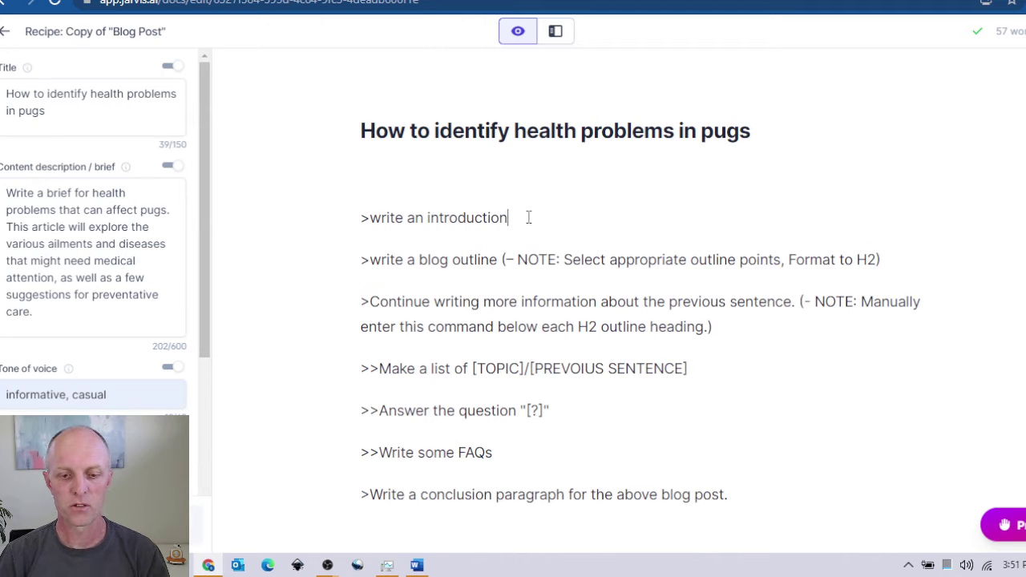
key("Return")
key("Return")
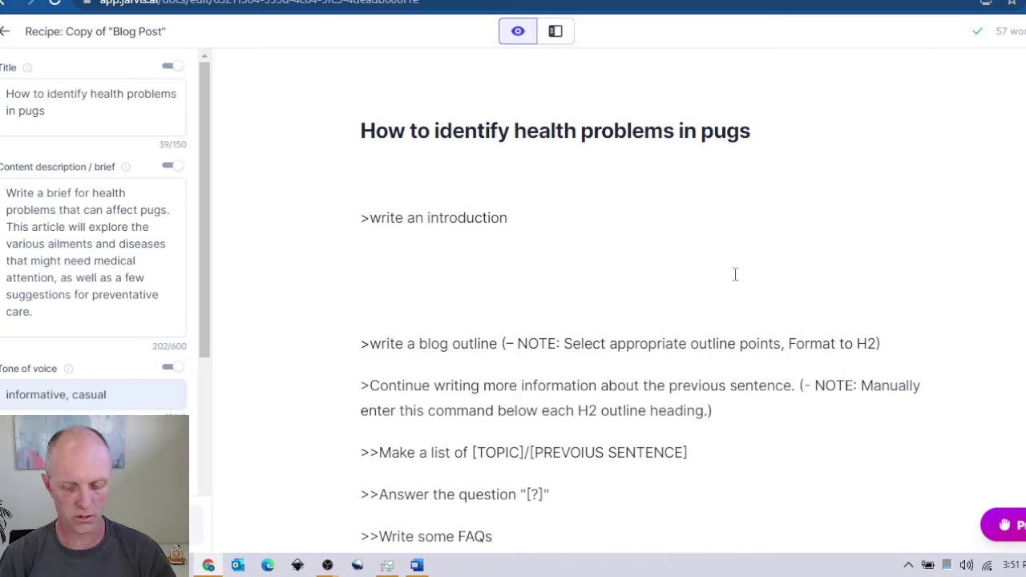
key("shift+Home")
key("ctrl+Return")
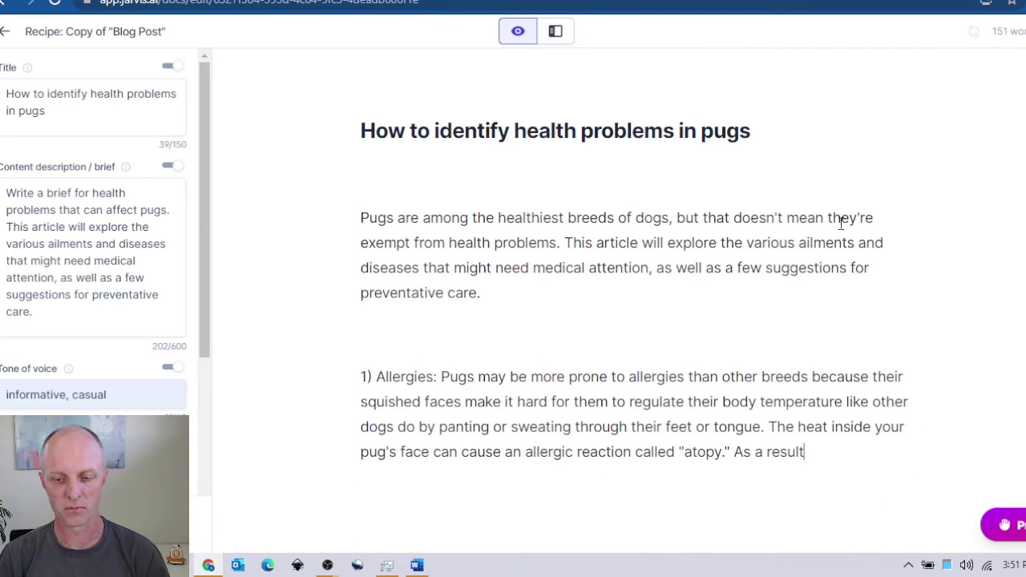
scroll(900, 208, "down", 2)
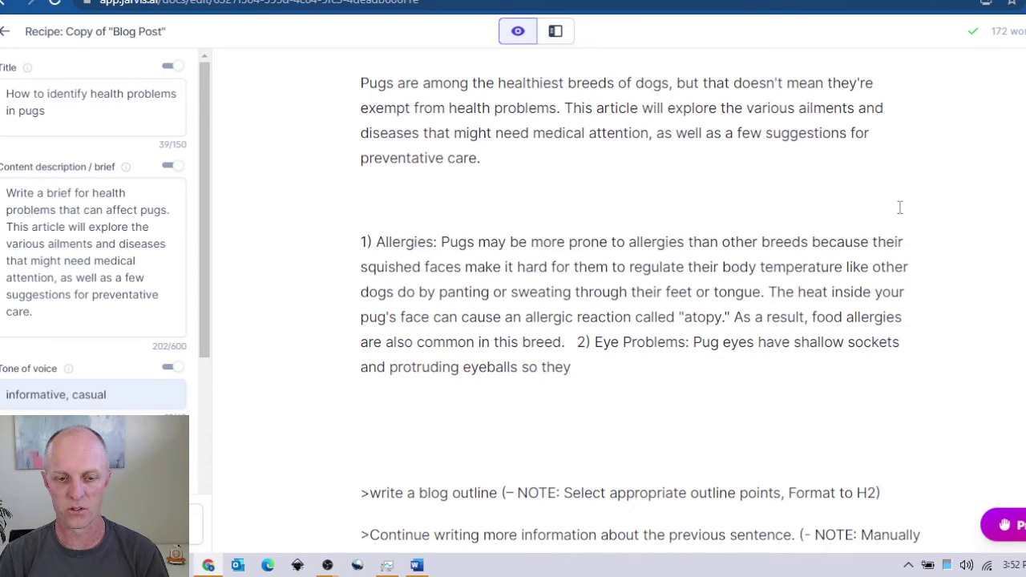
scroll(900, 208, "up", 2)
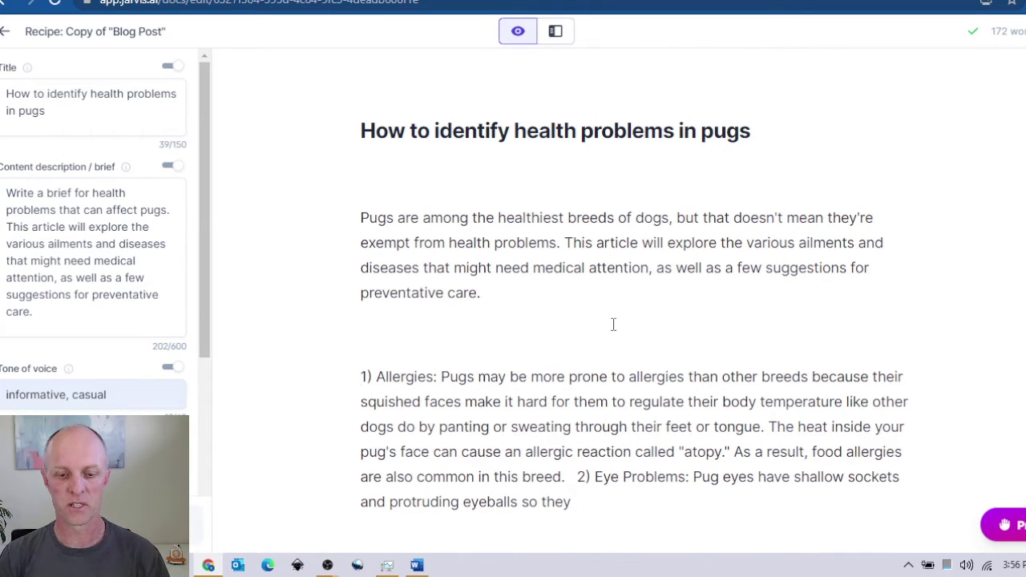
Keep the introduction's first paragraph and delete the generated text on allergies and eye problems, including the extra empty lines after it.
left_click_drag(360, 217, 482, 297)
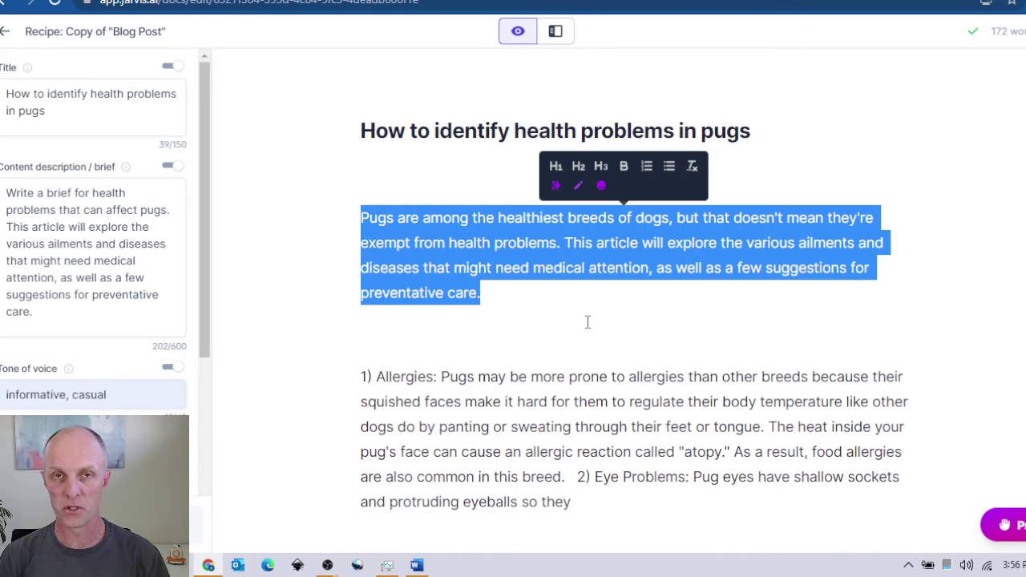
left_click(566, 316)
left_click_drag(584, 506, 353, 377)
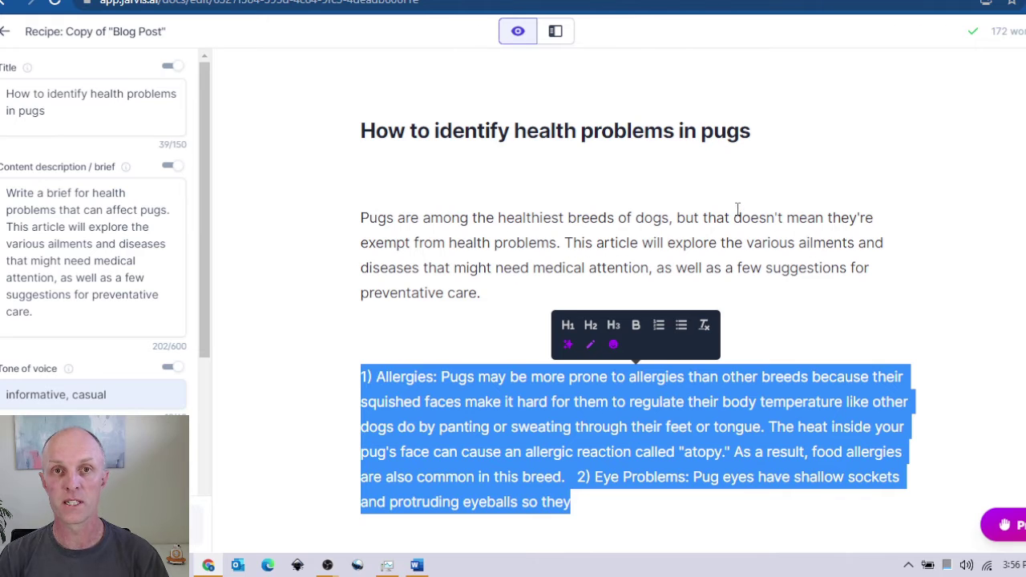
scroll(783, 244, "down", 2)
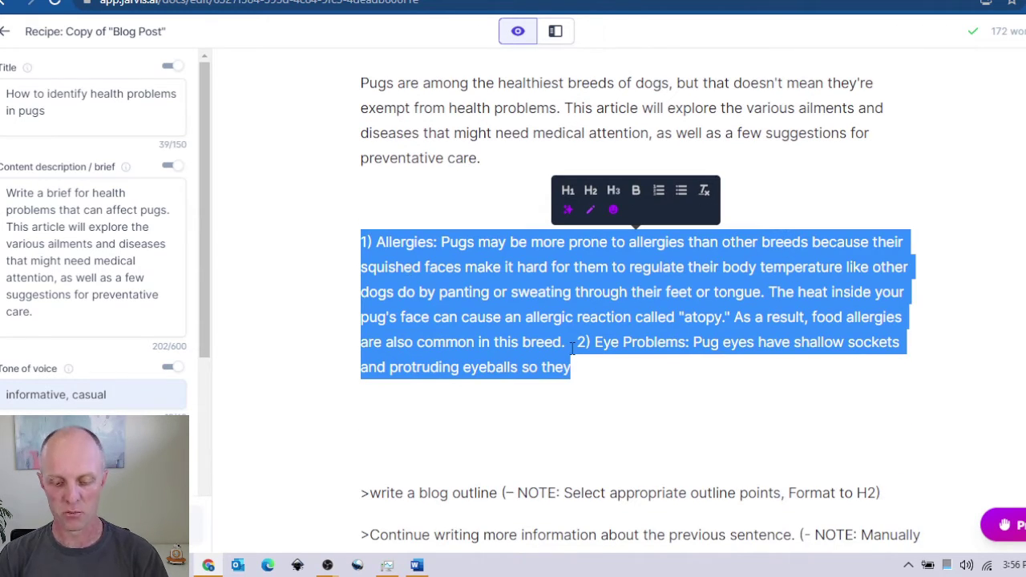
key("Delete")
key("Delete")
key("Delete")
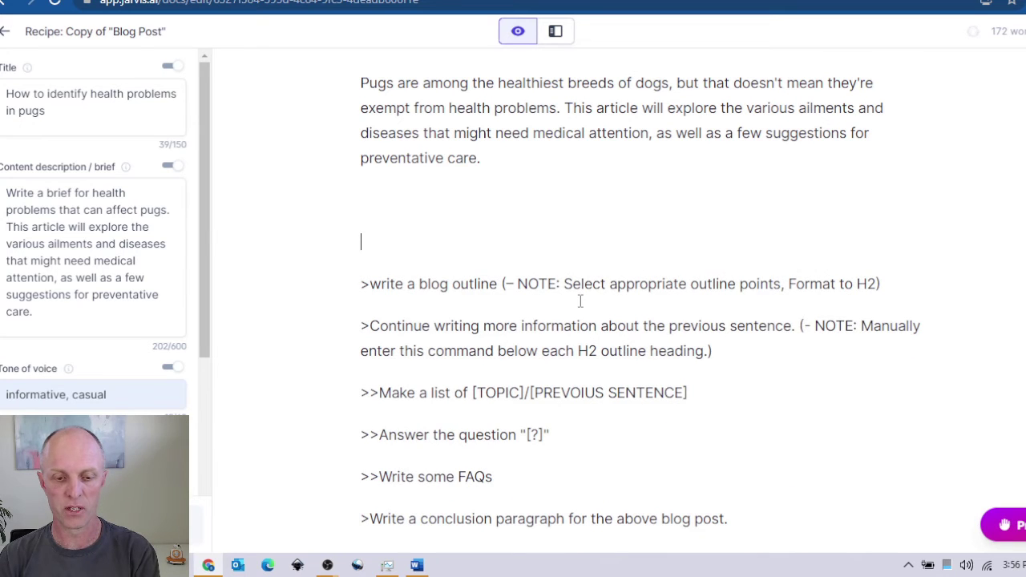
key("Delete")
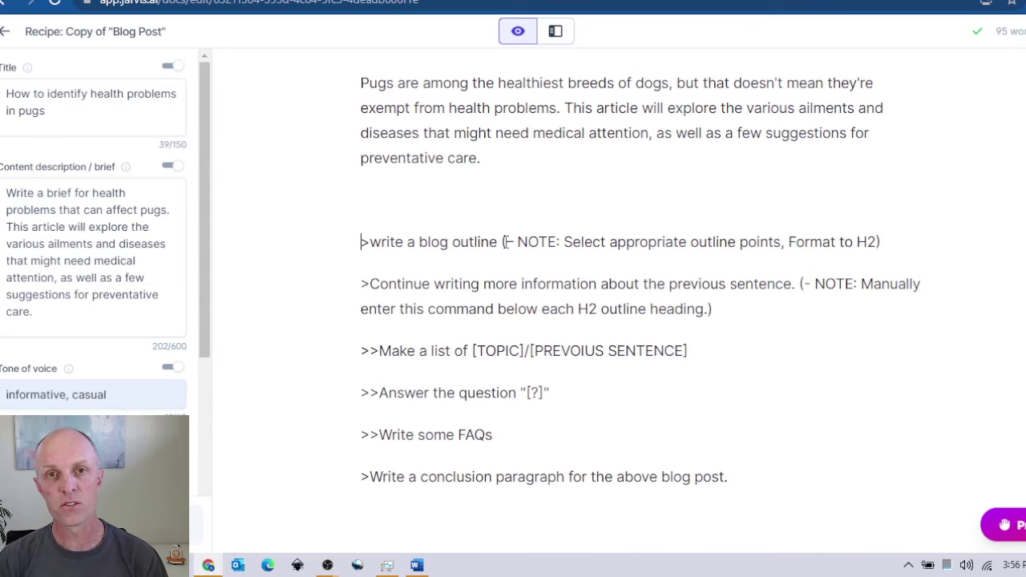
Split the NOTE text off the ">write a blog outline" command, leaving space between them, and run the command.
left_click(504, 241)
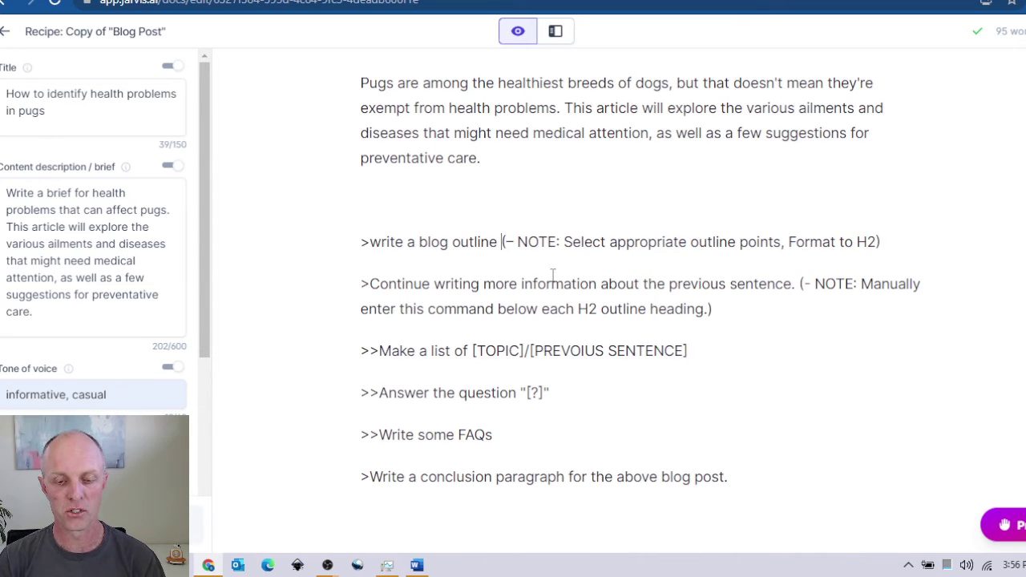
key("Return")
key("Return")
left_click(514, 243)
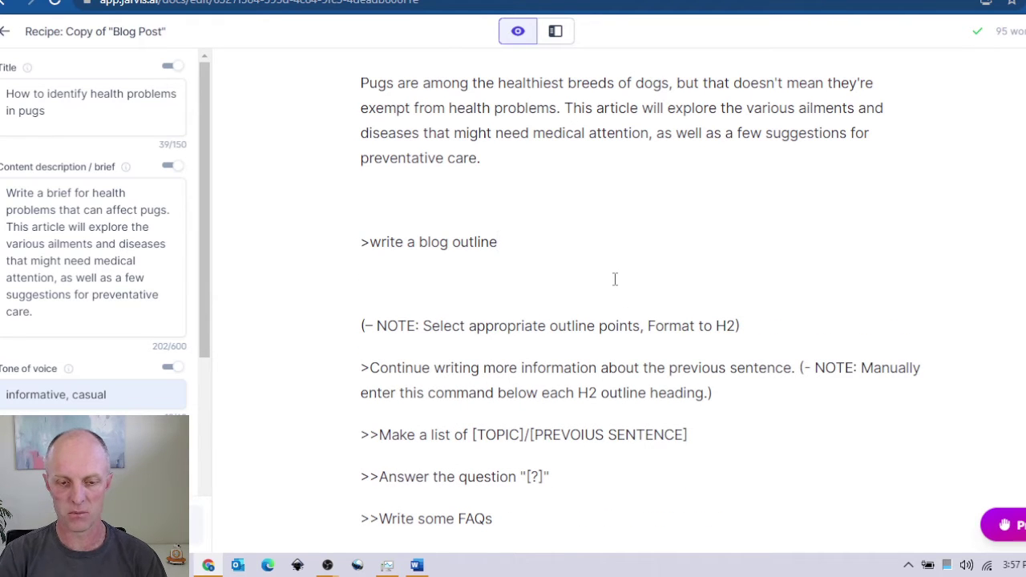
key("shift+Home")
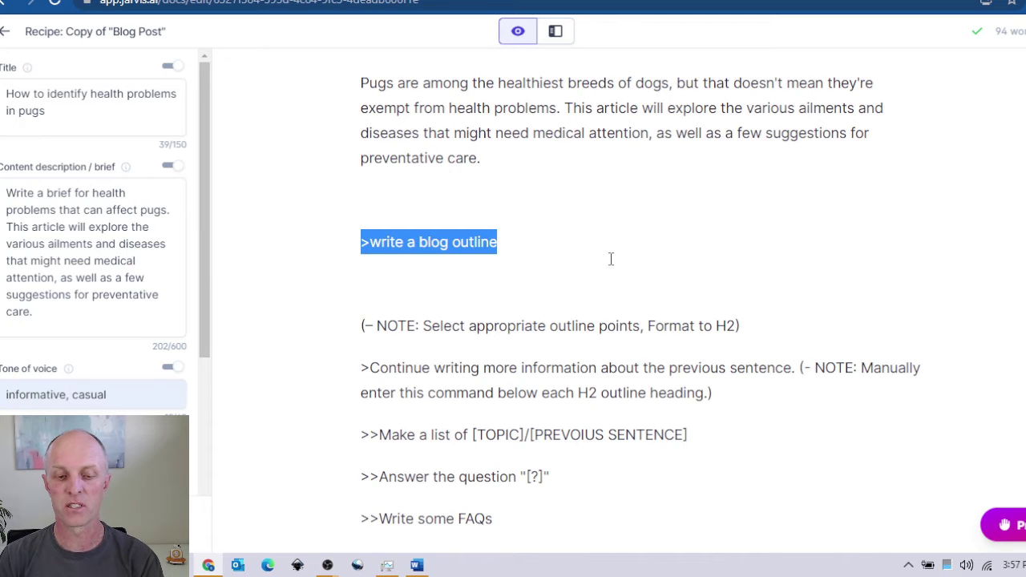
key("ctrl+Return")
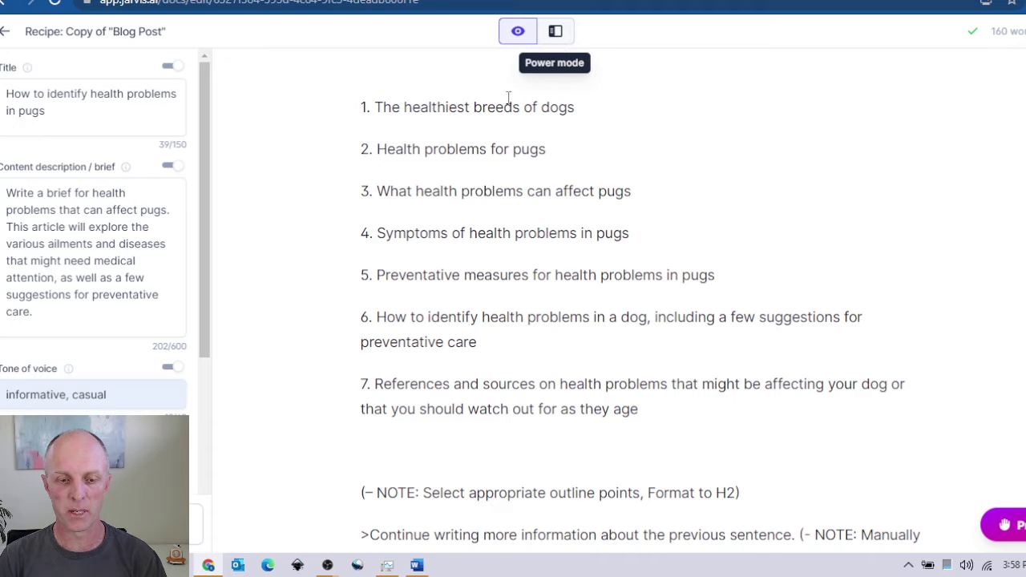
In Power mode, generate three outputs from the Blog Post Outline template with the title/topic "health problems for pugs".
left_click(556, 30)
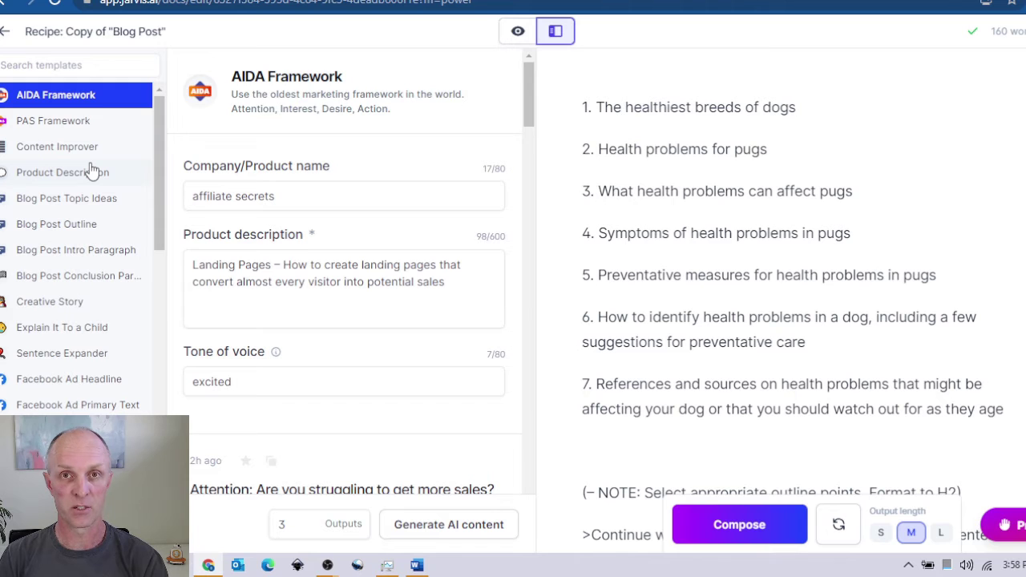
left_click(44, 229)
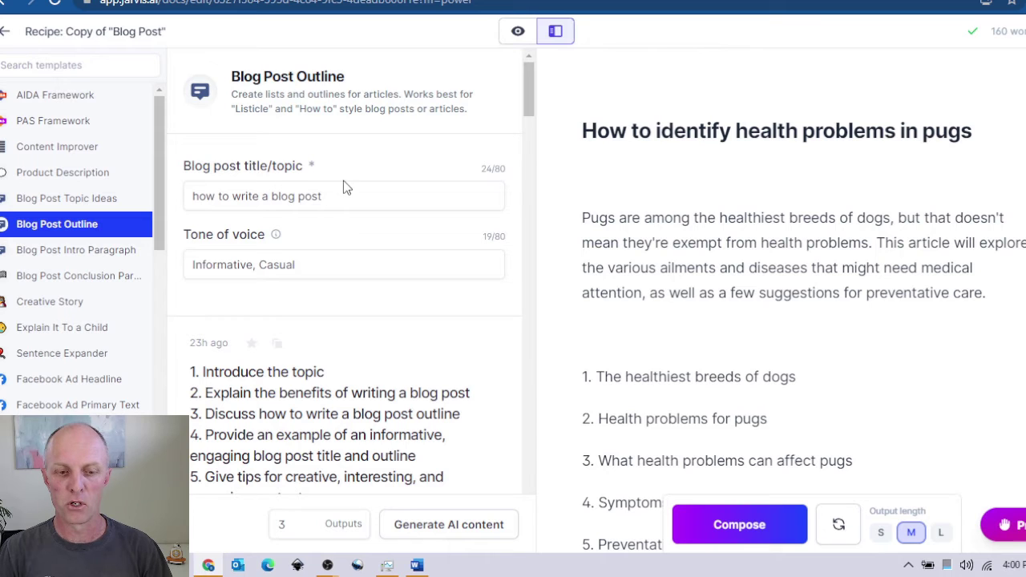
left_click_drag(337, 200, 126, 210)
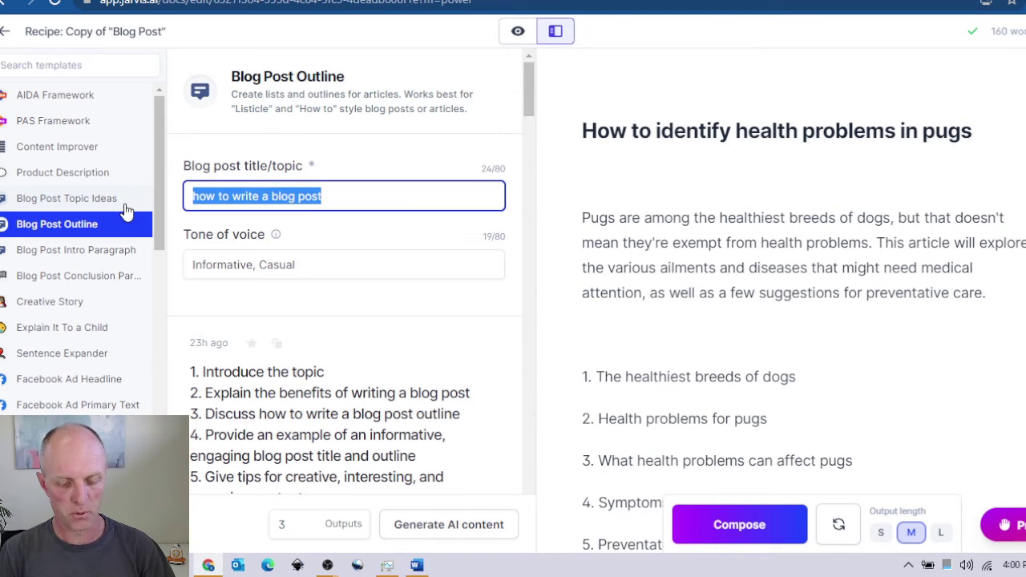
type("health problems for pugs")
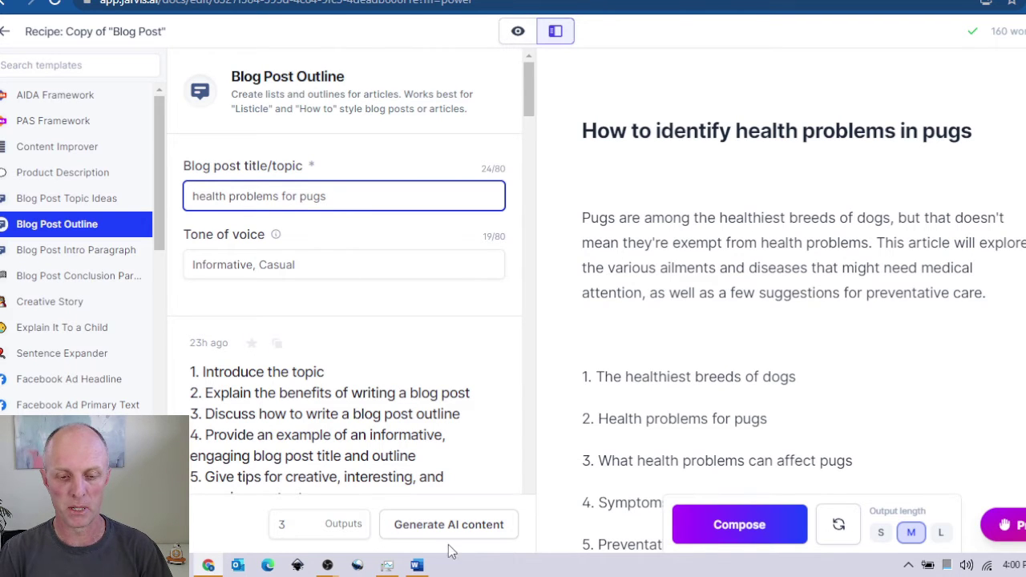
left_click(497, 529)
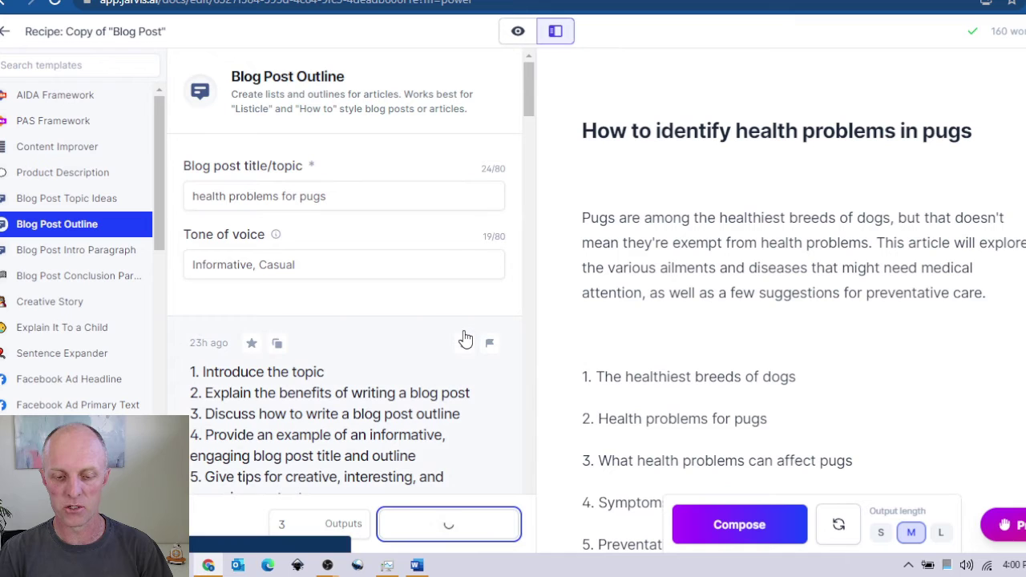
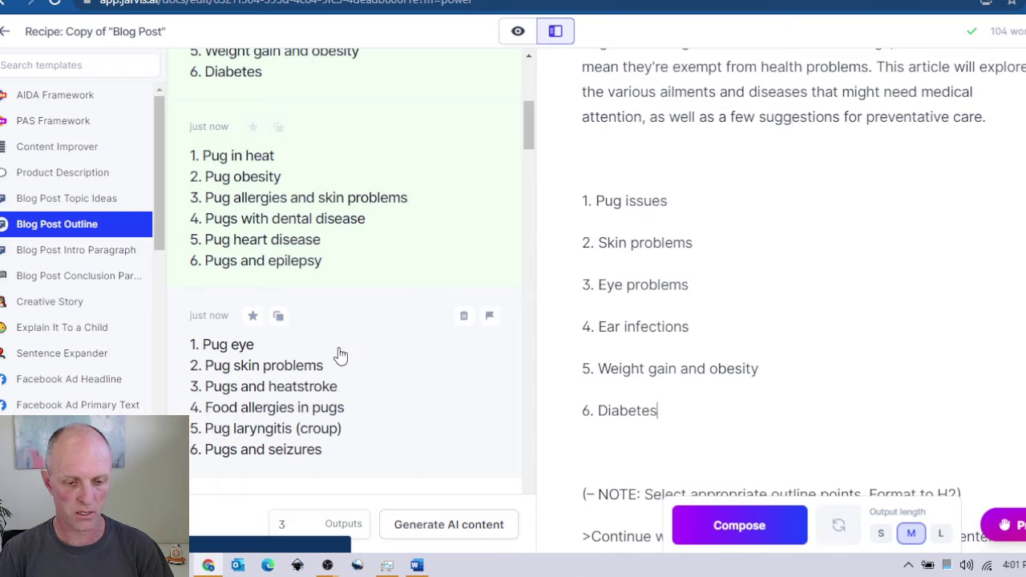
scroll(341, 355, "up", 2)
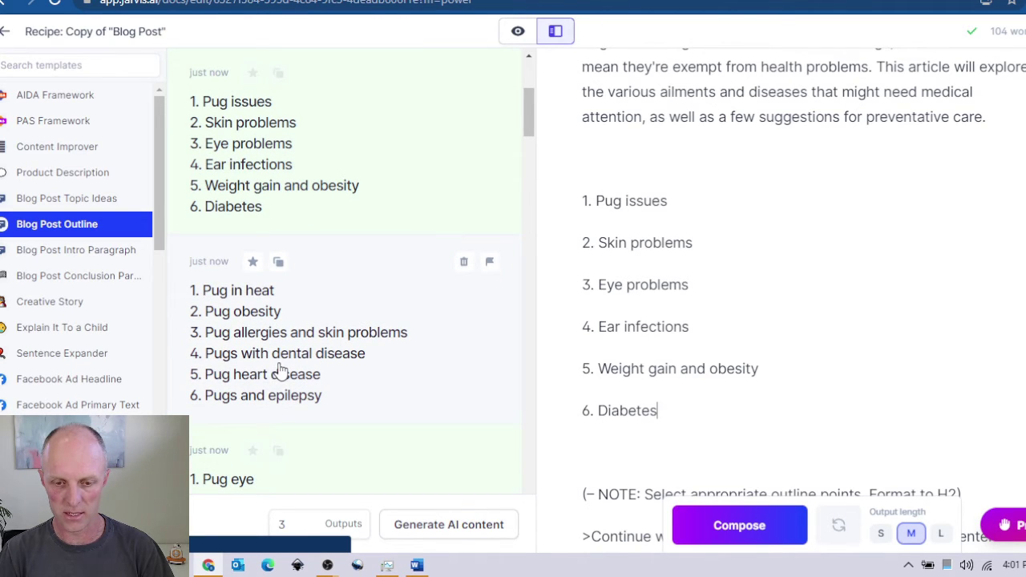
Insert the second generated outline, starting with "Pug in heat", below the first one in the document and return to Focus mode.
left_click(279, 265)
type("1. Pug in heat 2. Pug obesity 3. Pug allergies and skin problems 4. Pugs with dental disease 5. Pug heart disease 6. Pugs and epilepsy")
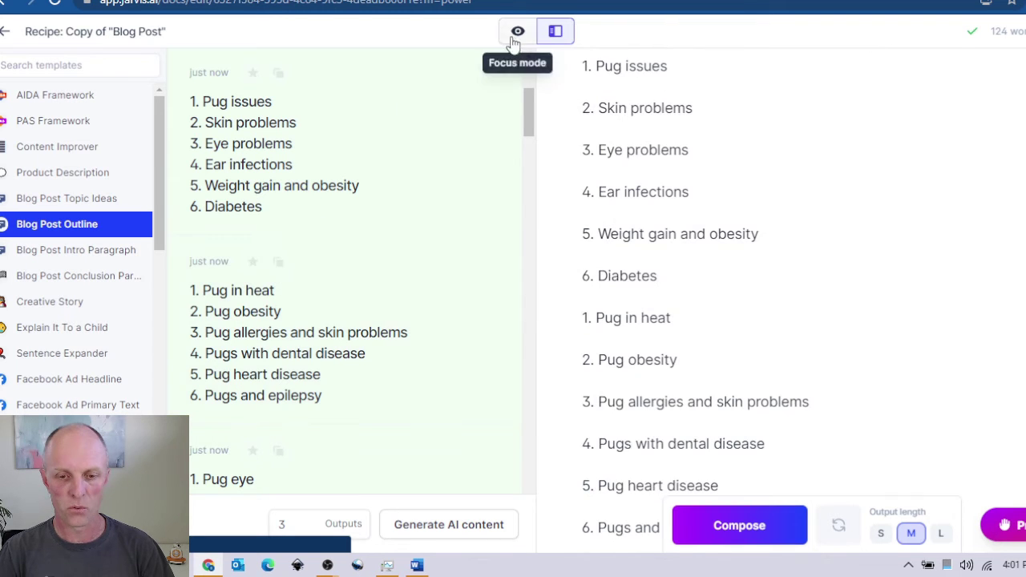
left_click(518, 30)
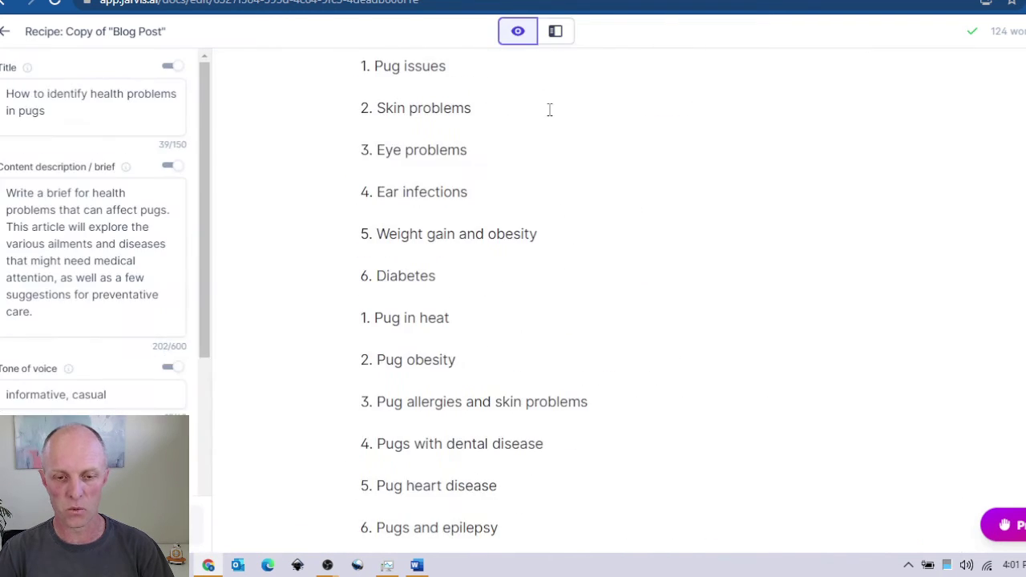
Delete the outline points "Pug issues", "Pug in heat" and "Pug obesity".
scroll(531, 213, "up", 3)
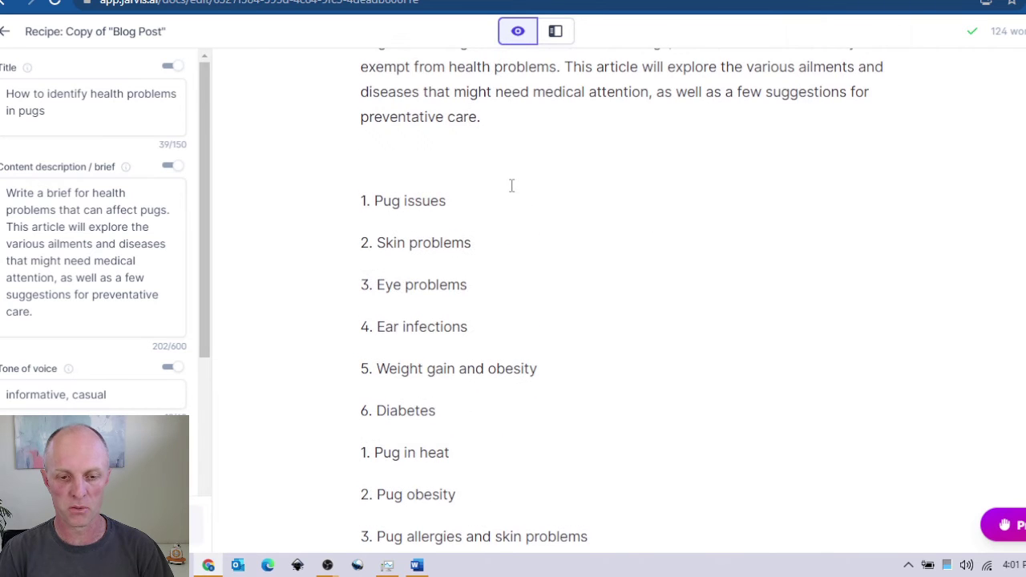
left_click(491, 202)
left_click(359, 200, "shift")
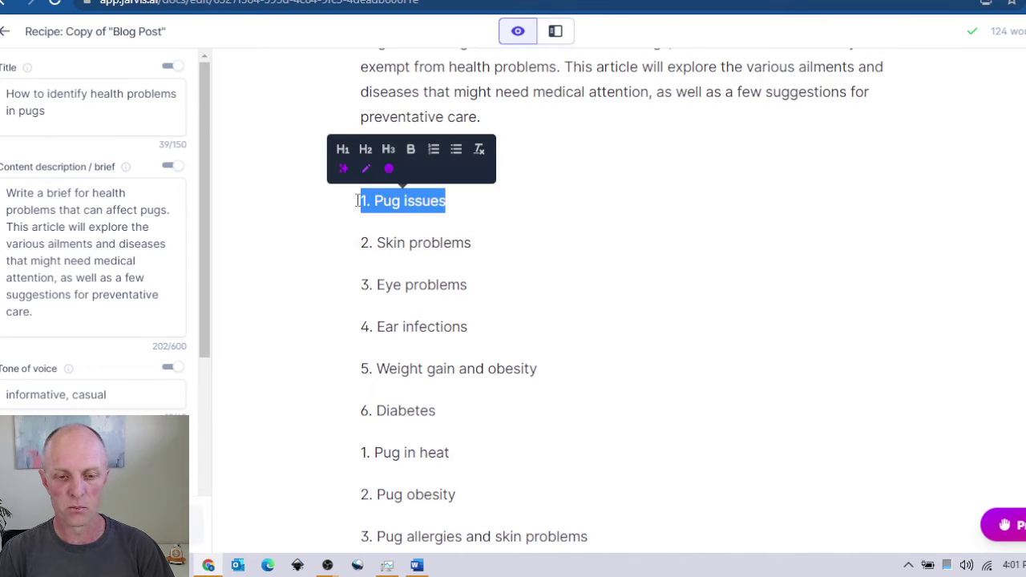
key("BackSpace")
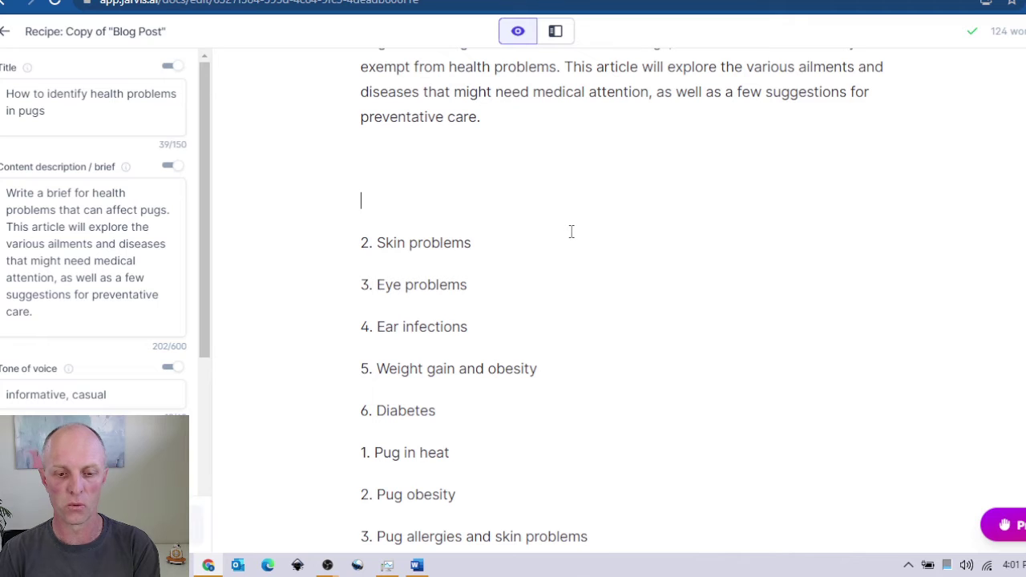
key("ctrl+z")
key("ctrl+z")
key("ctrl+z")
key("ctrl+z")
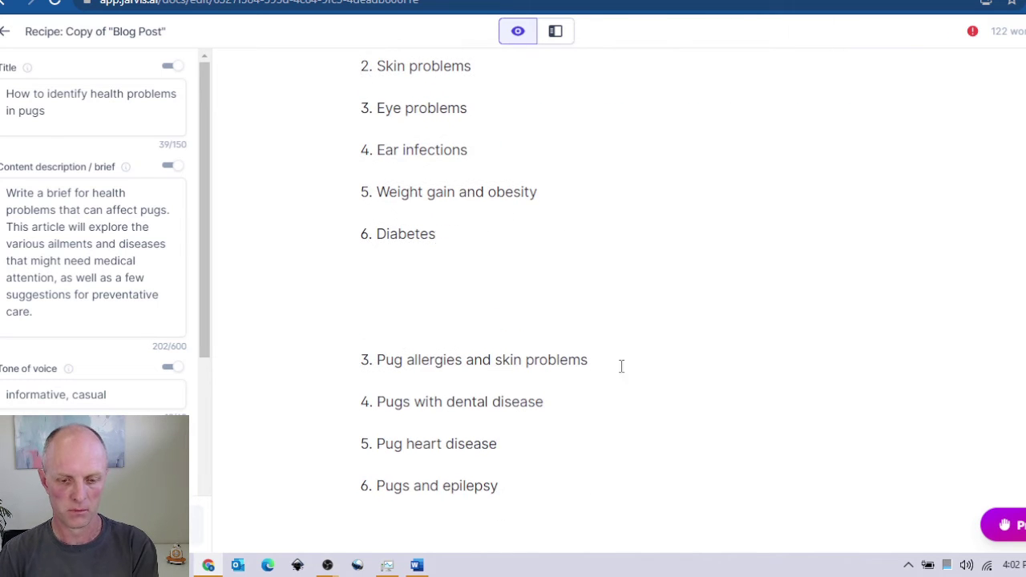
Merge both outlines into one renumbered list starting with "allergies and skin problems", adding heart disease and "Pugs and epilepsy" after Diabetes.
double_click(461, 494)
left_click(383, 201)
type("heart disease")
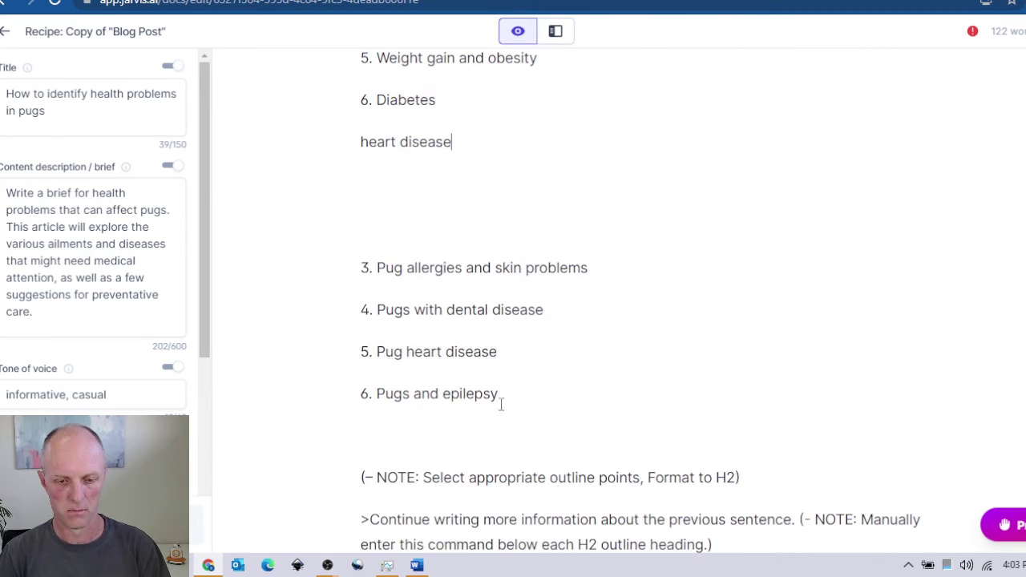
key("Return")
type("Pugs and epilepsy")
key("ctrl+z")
key("ctrl+z")
key("ctrl+z")
key("ctrl+z")
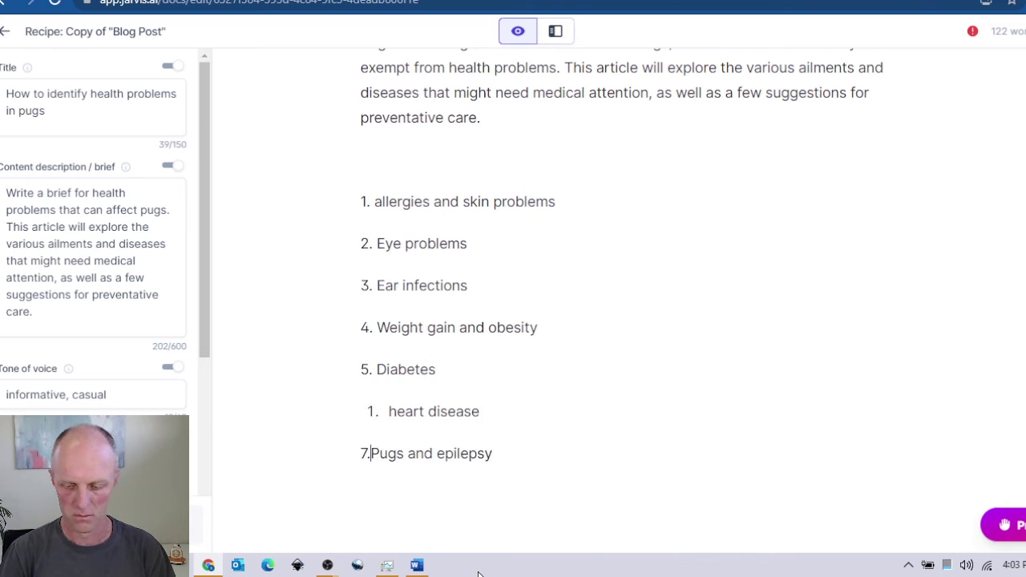
Correct the last two outline points to read "6. Pug heart disease" and "7. Pugs and epilepsy".
scroll(481, 401, "down", 3)
left_click_drag(497, 353, 362, 357)
key("ctrl+z")
key("ctrl+z")
key("ctrl+z")
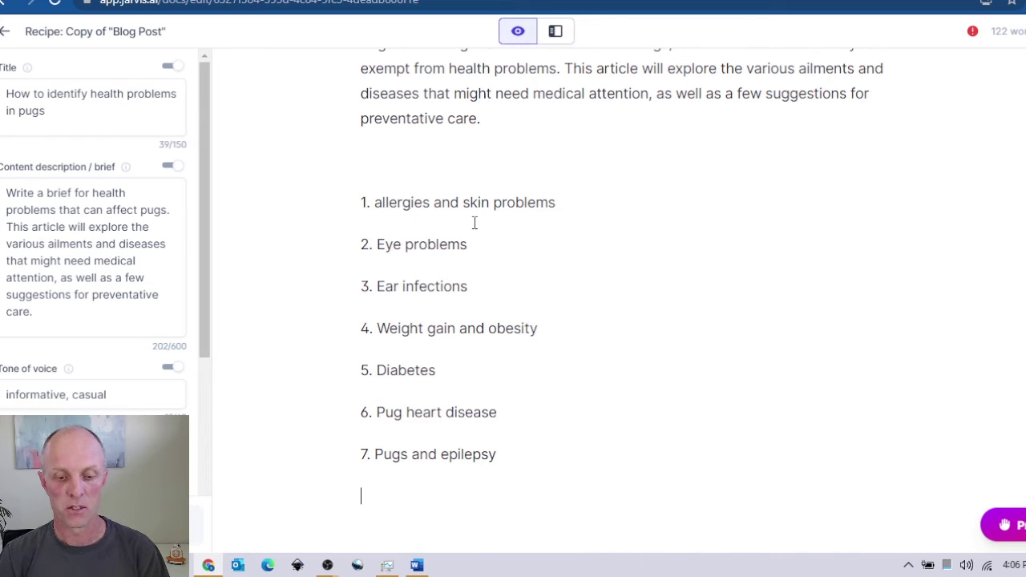
key("ctrl+v")
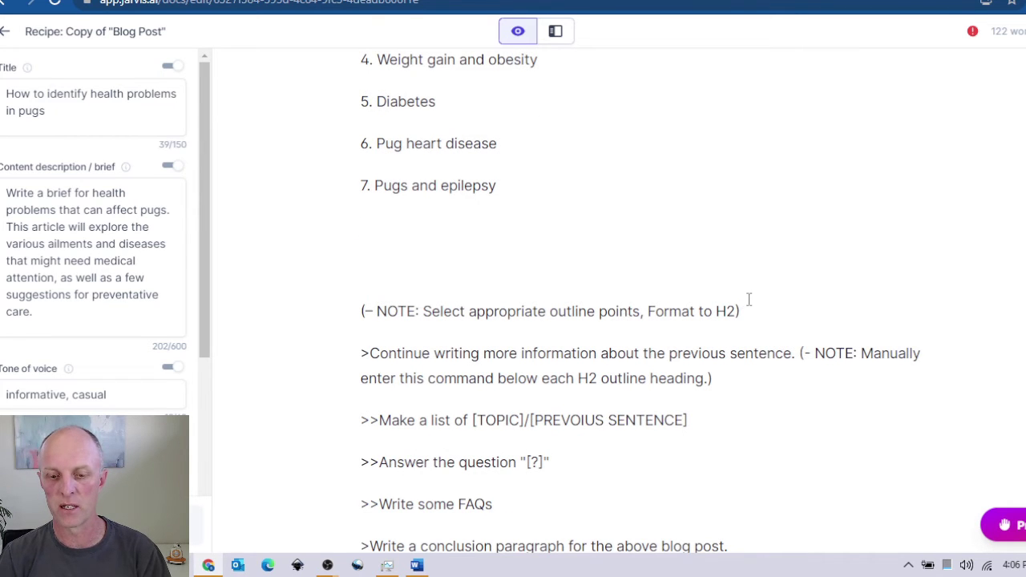
Format the outline point "1. allergies and skin problems" as an H2 heading.
scroll(748, 299, "up", 3)
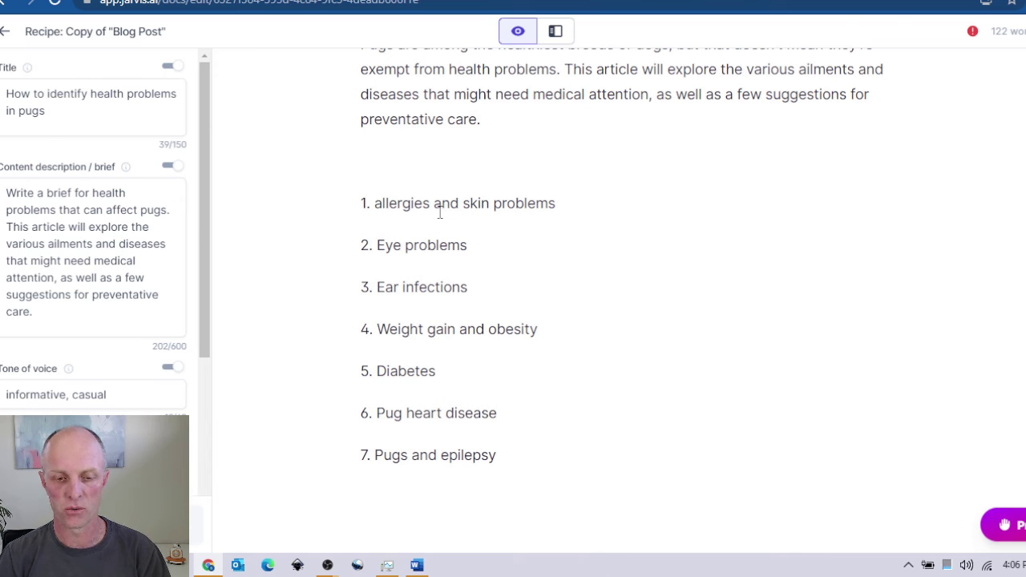
left_click(563, 202)
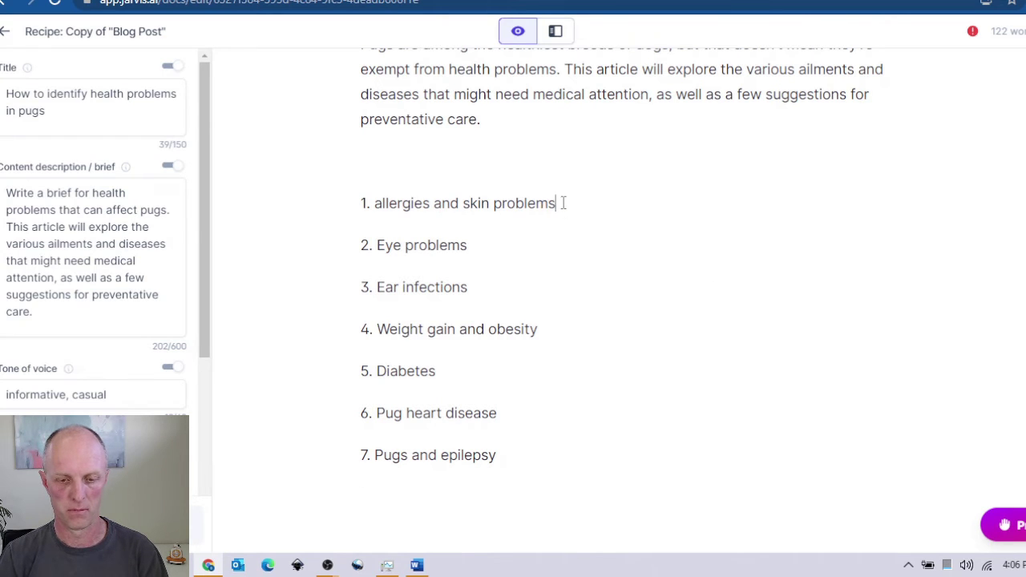
left_click_drag(563, 202, 346, 199)
left_click(413, 149)
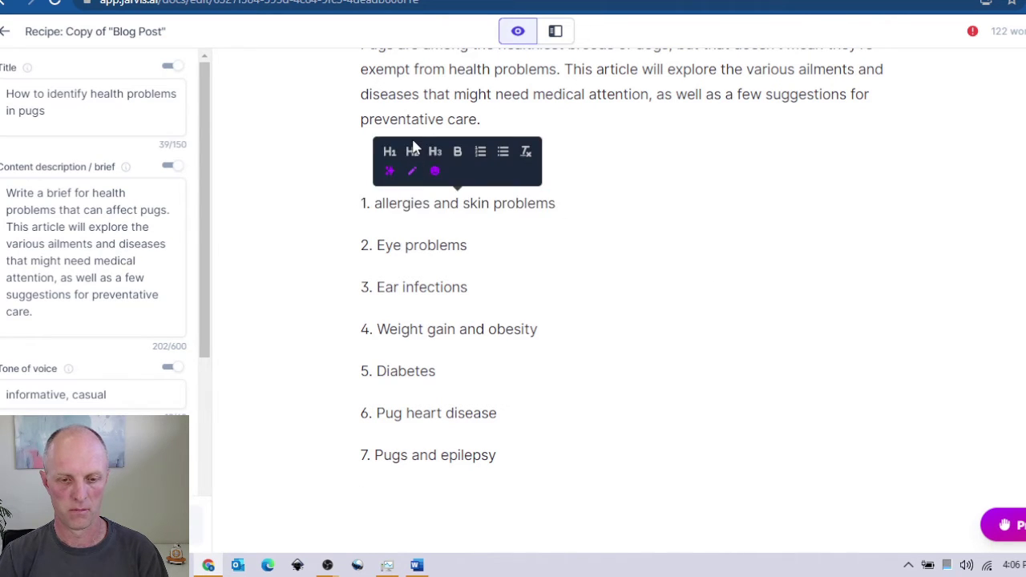
left_click(413, 153)
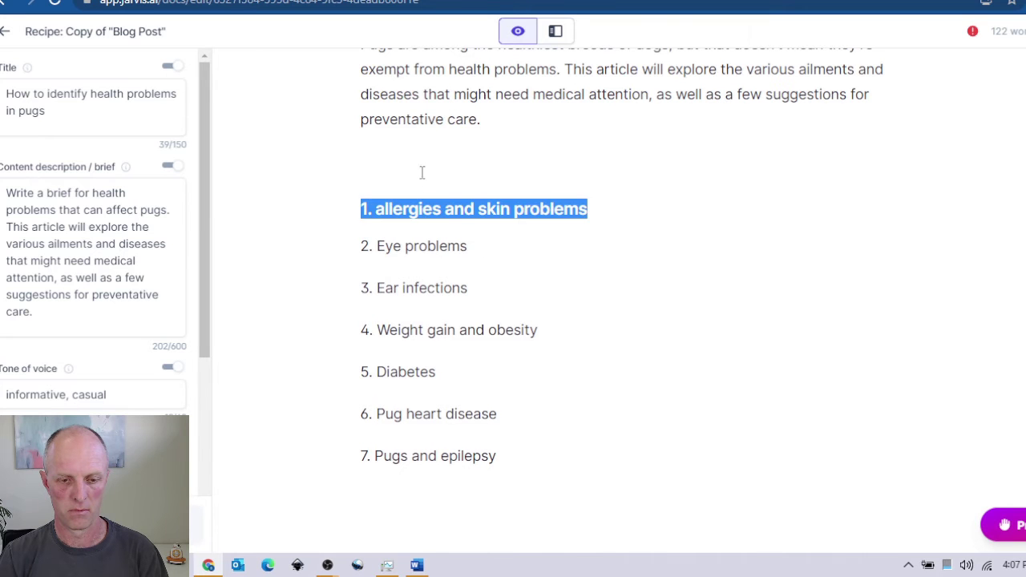
Format the remaining outline points, from "2. Eye problems" to "7. Pugs and epilepsy", as H2 headings.
left_click_drag(480, 249, 497, 276)
left_click(383, 193)
left_click(383, 222)
left_click_drag(543, 316, 333, 396)
left_click(385, 260)
left_click_drag(529, 412, 344, 408)
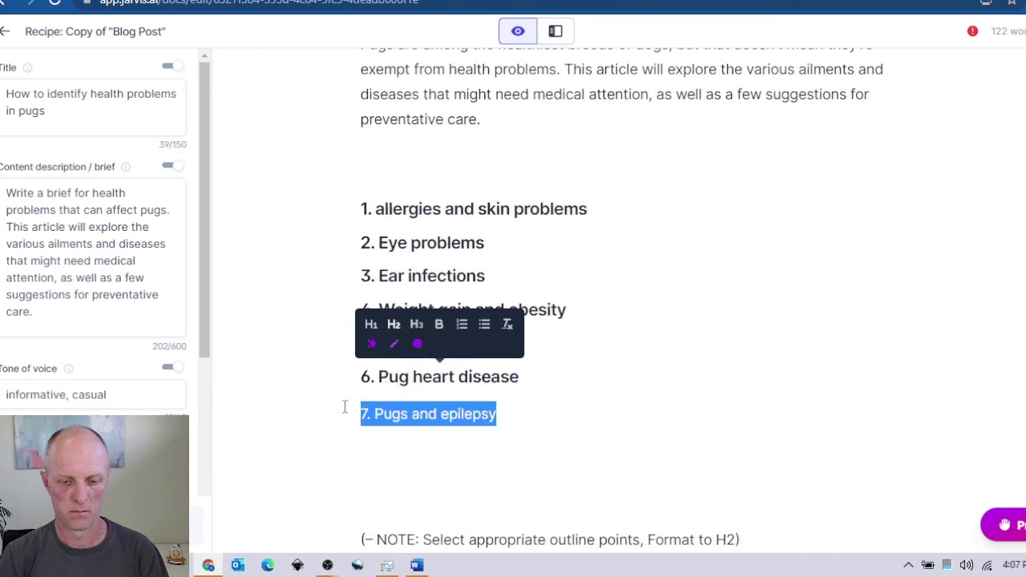
left_click(393, 326)
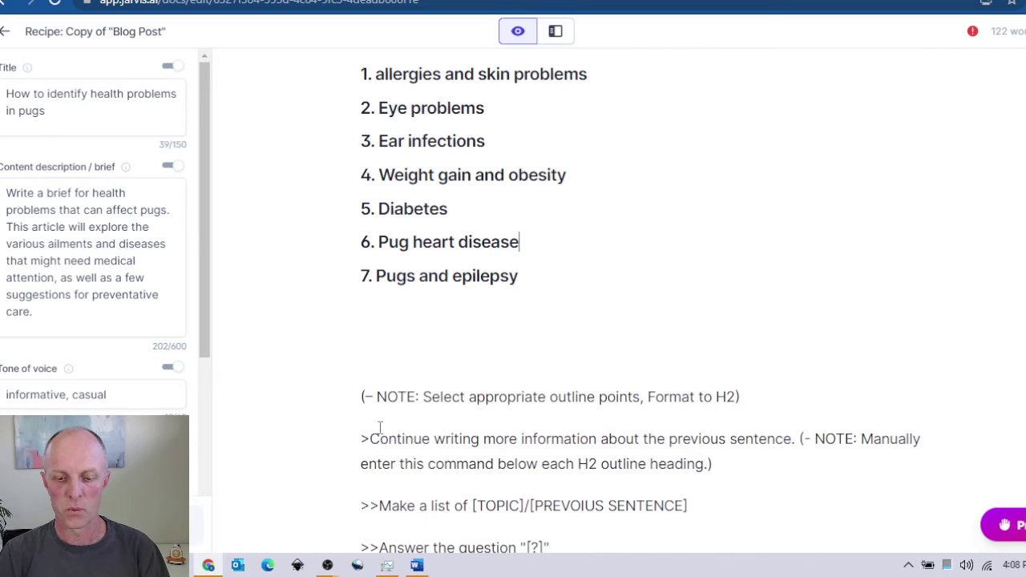
Copy the command ">Continue writing more information about the previous sentence." without its note below the allergies and Eye problems headings.
left_click_drag(361, 439, 797, 448)
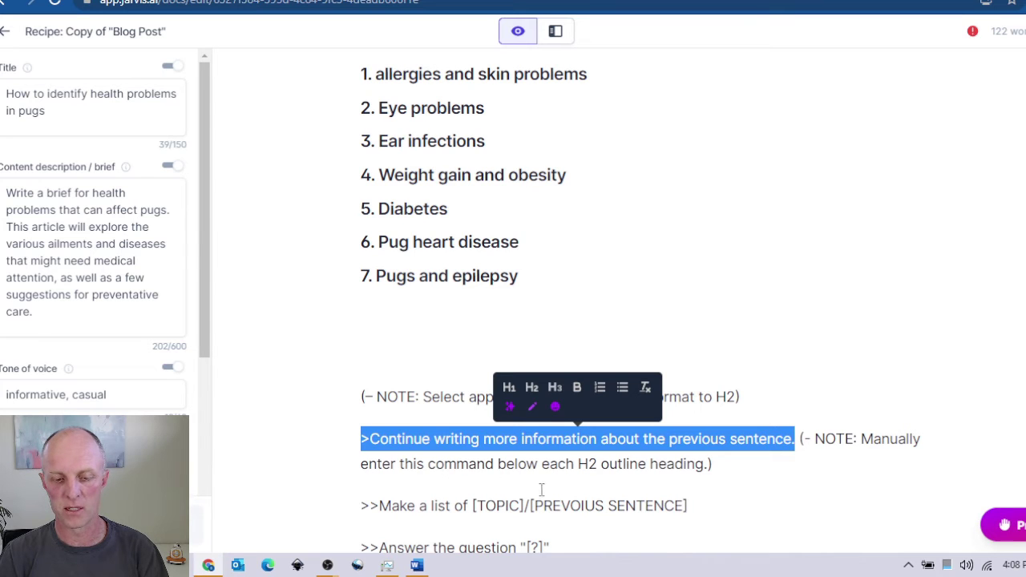
left_click(609, 74)
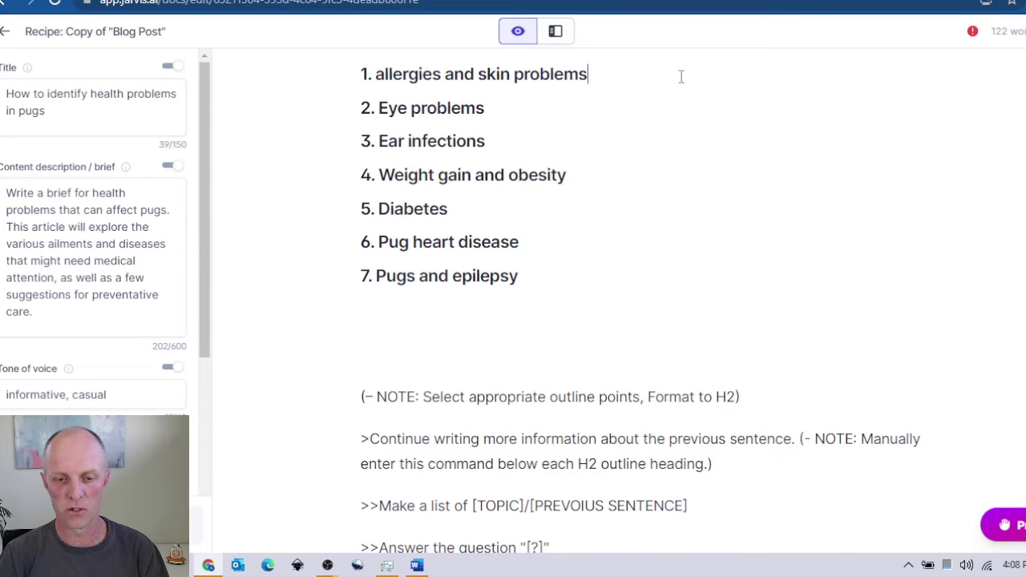
key("Return")
type("6.2 Outline")
triple_click(561, 438)
key("ctrl+c")
key("ctrl+v")
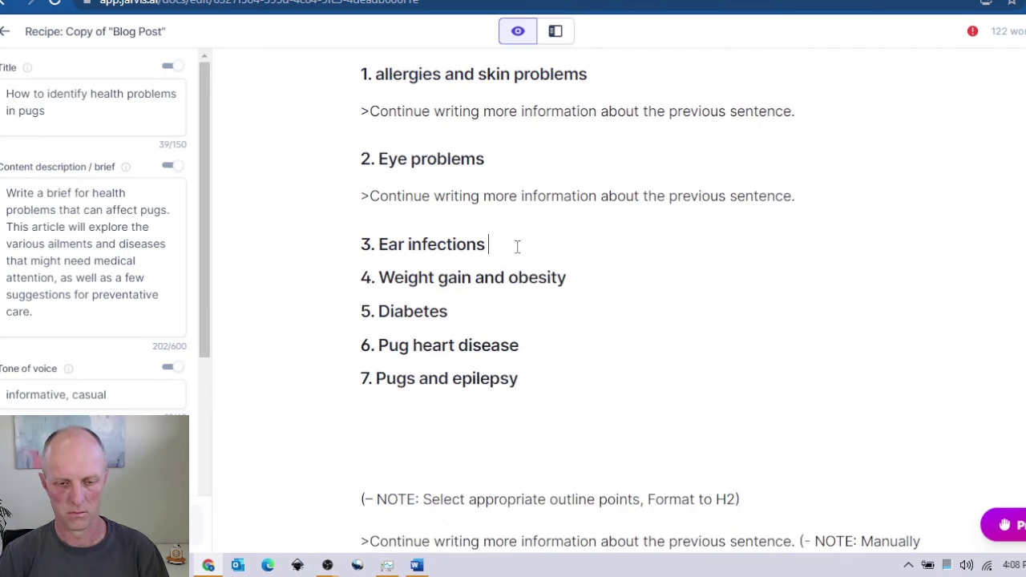
Paste the ">Continue writing more information about the previous sentence." command below the remaining outline headings, from Ear infections onward.
key("ctrl+v")
left_click(534, 368)
key("Return")
key("ctrl+v")
key("Down")
key("Return")
key("ctrl+v")
scroll(714, 184, "up", 2)
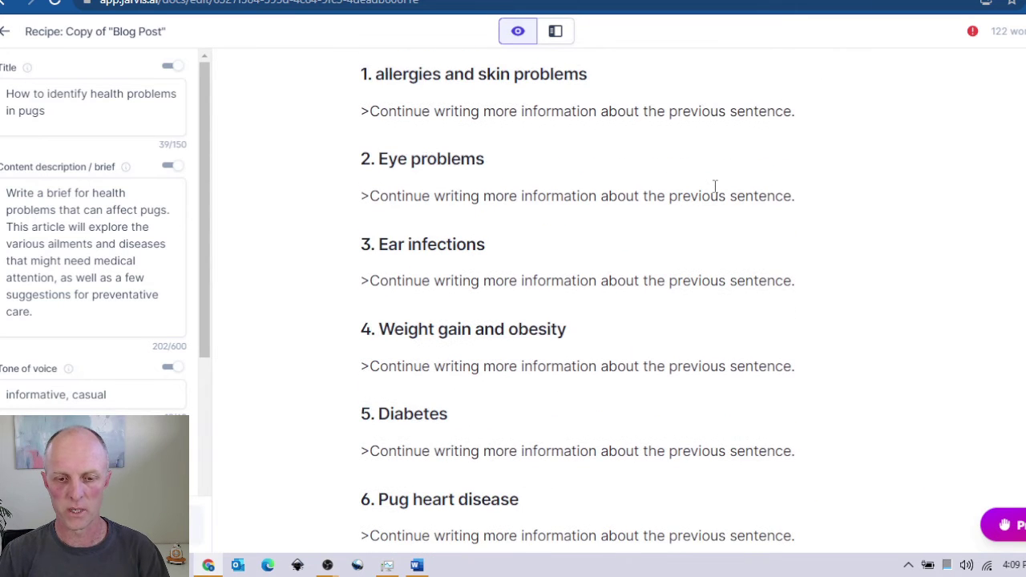
scroll(714, 186, "up", 2)
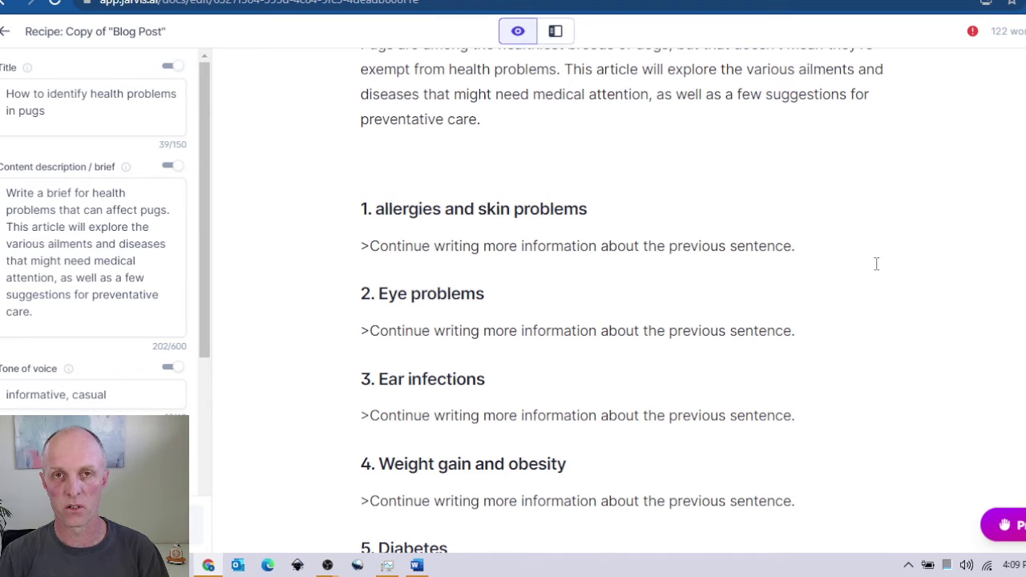
Run the ">Continue writing" command below the "1. allergies and skin problems" heading to generate its content.
key("alt+f")
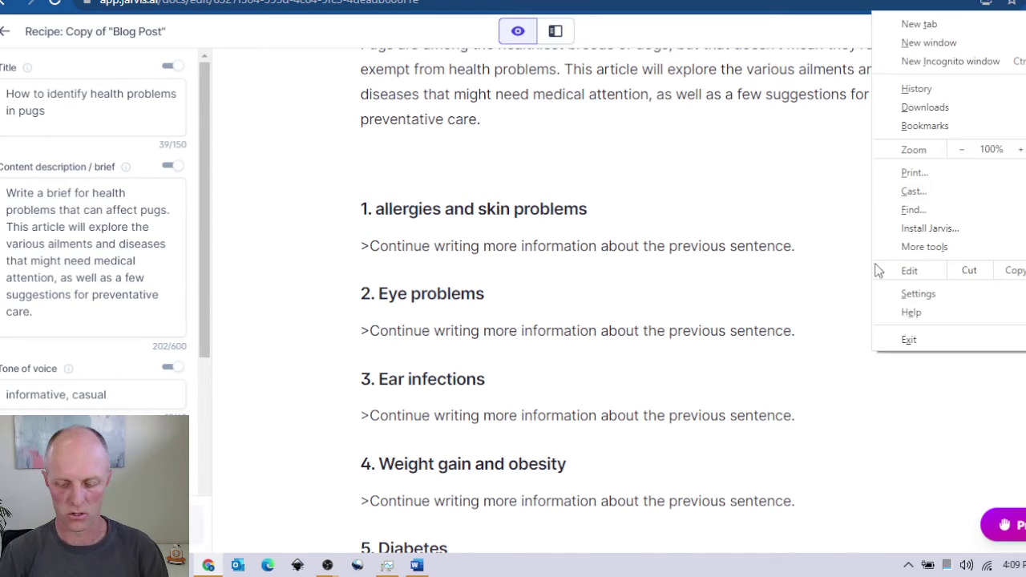
left_click(802, 246)
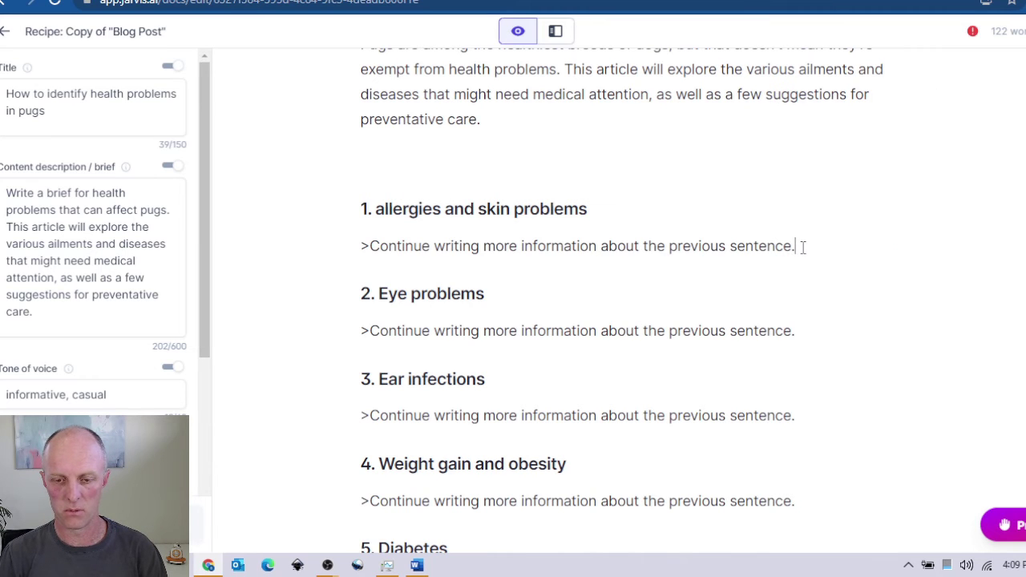
key("shift+Home")
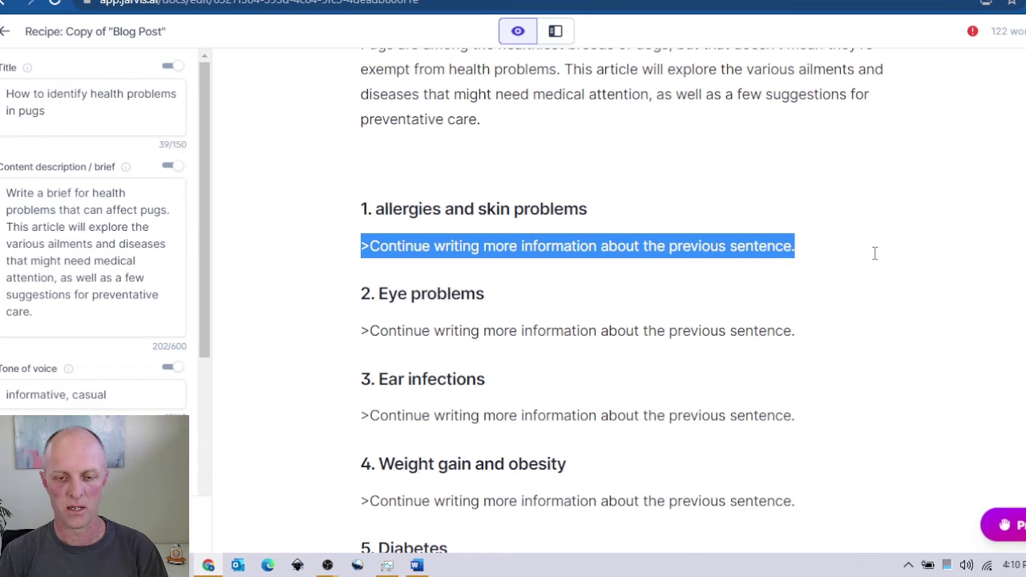
key("ctrl+Return")
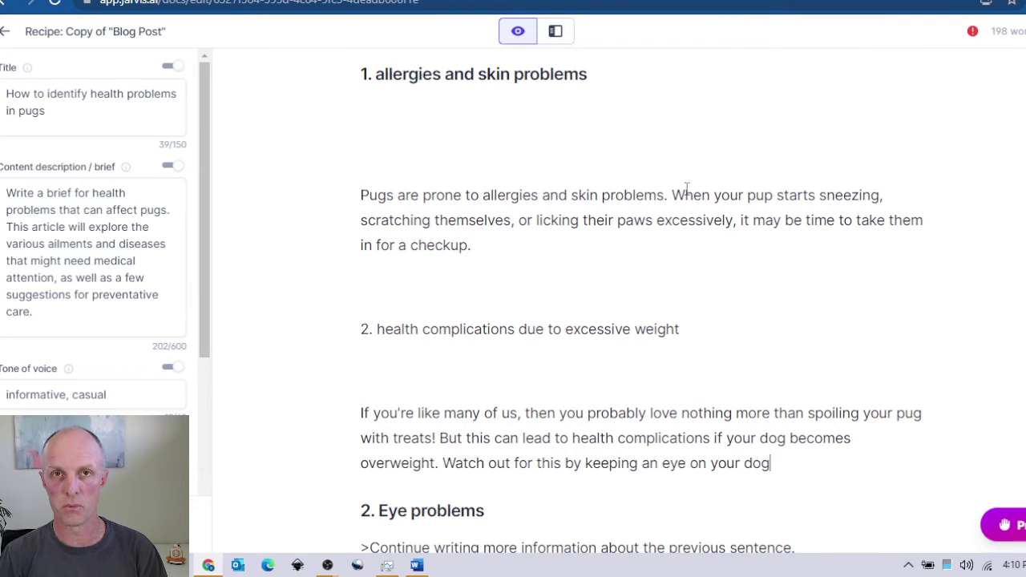
Review the generated text and delete its sections on excessive weight and parasites, keeping only the paragraph on allergies and skin problems.
scroll(736, 320, "up", 2)
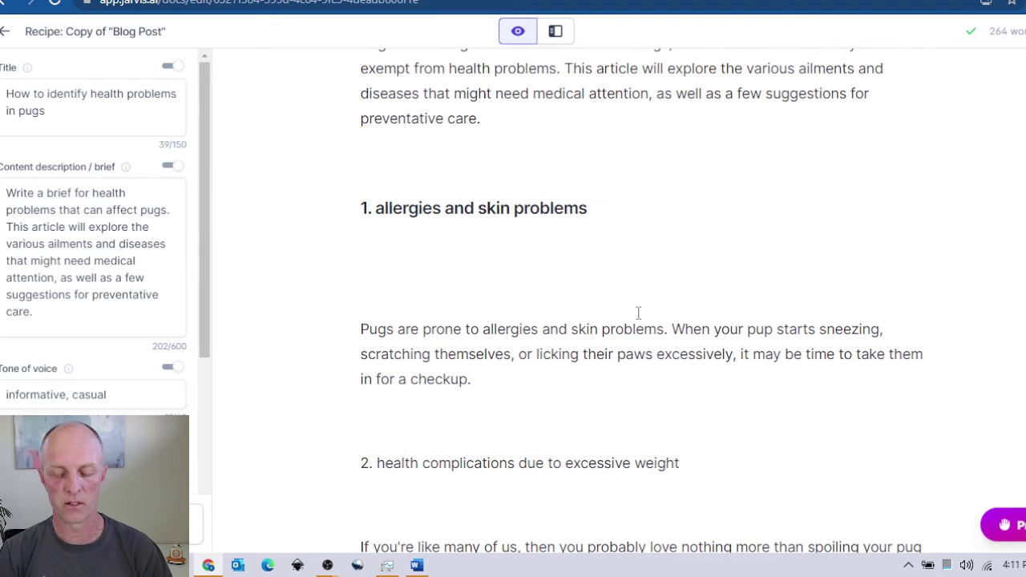
scroll(529, 321, "down", 2)
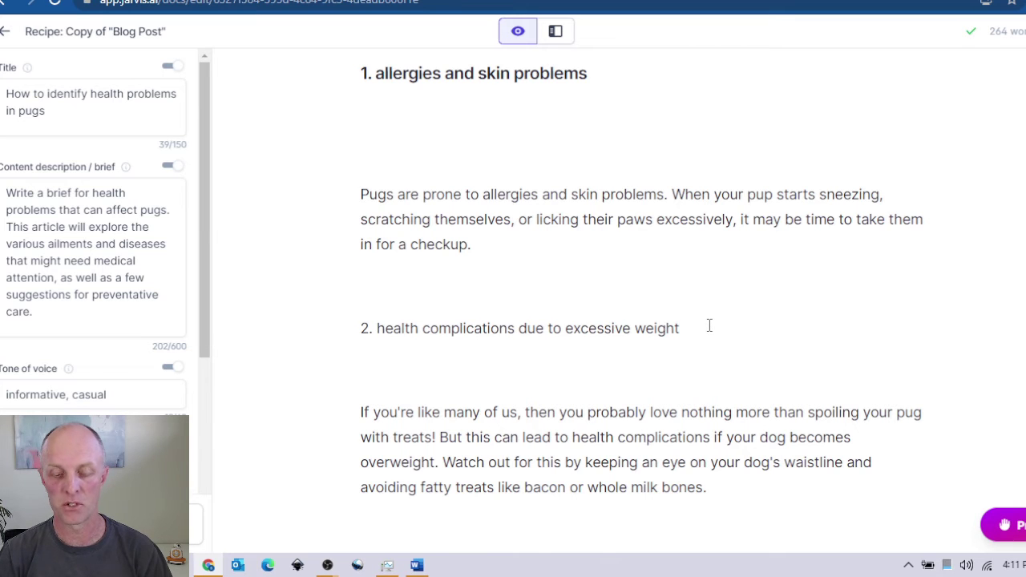
scroll(709, 325, "down", 3)
scroll(710, 324, "up", 2)
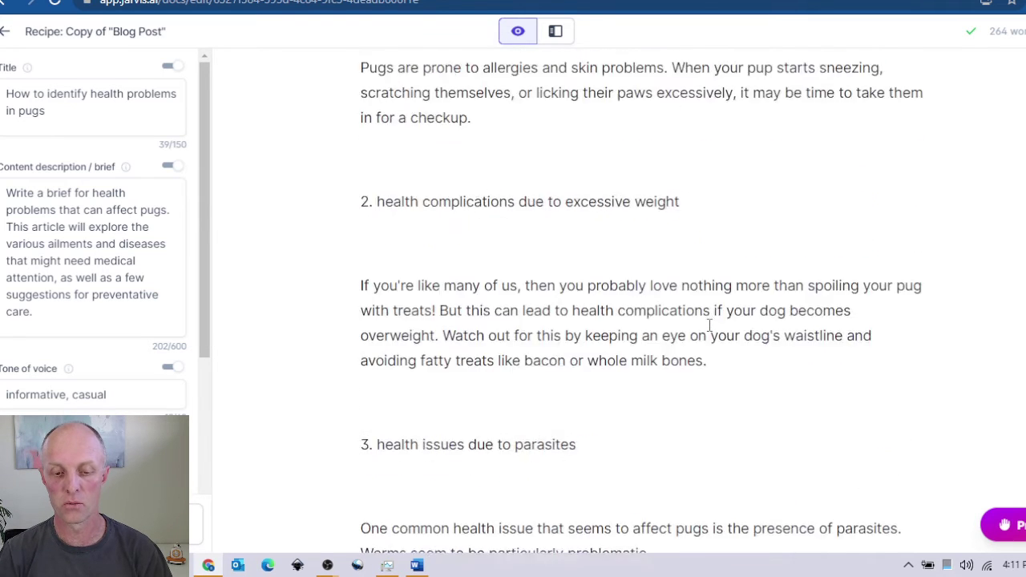
scroll(709, 325, "up", 3)
scroll(710, 325, "down", 3)
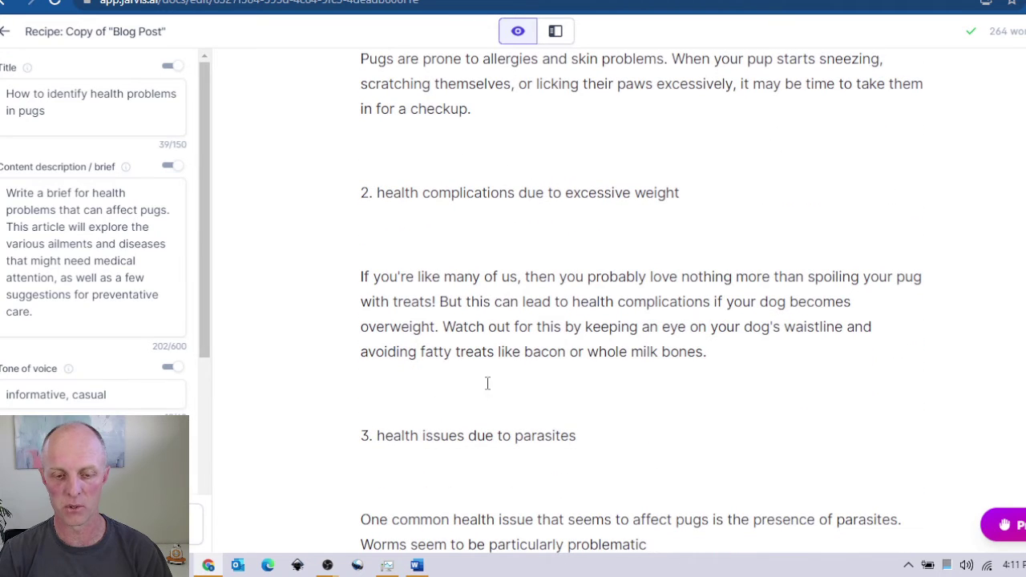
scroll(633, 447, "down", 2)
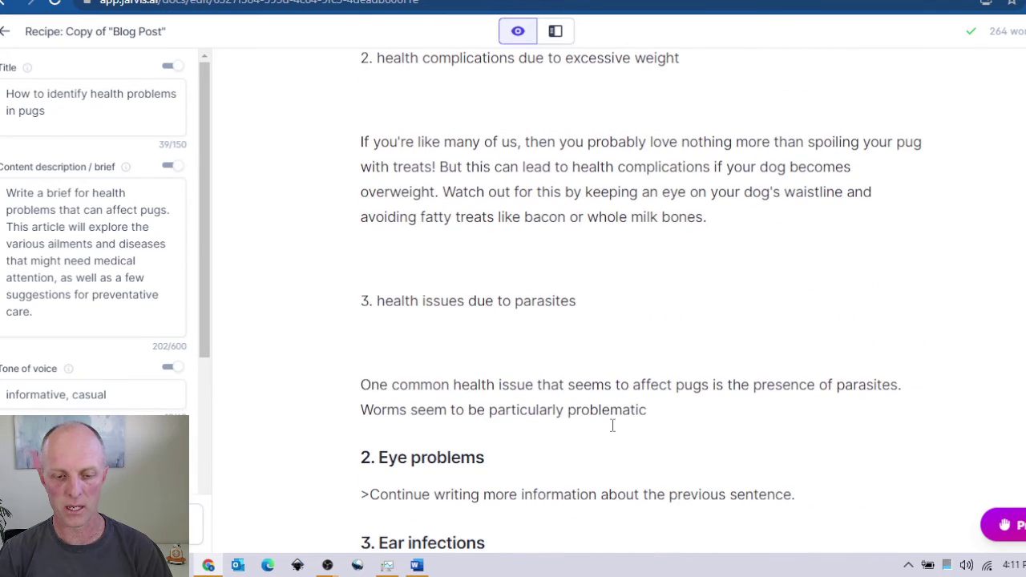
mouse_move(658, 417)
left_mouse_down()
mouse_move(393, 137)
mouse_move(362, 65)
mouse_move(373, 390)
mouse_move(357, 389)
left_mouse_up()
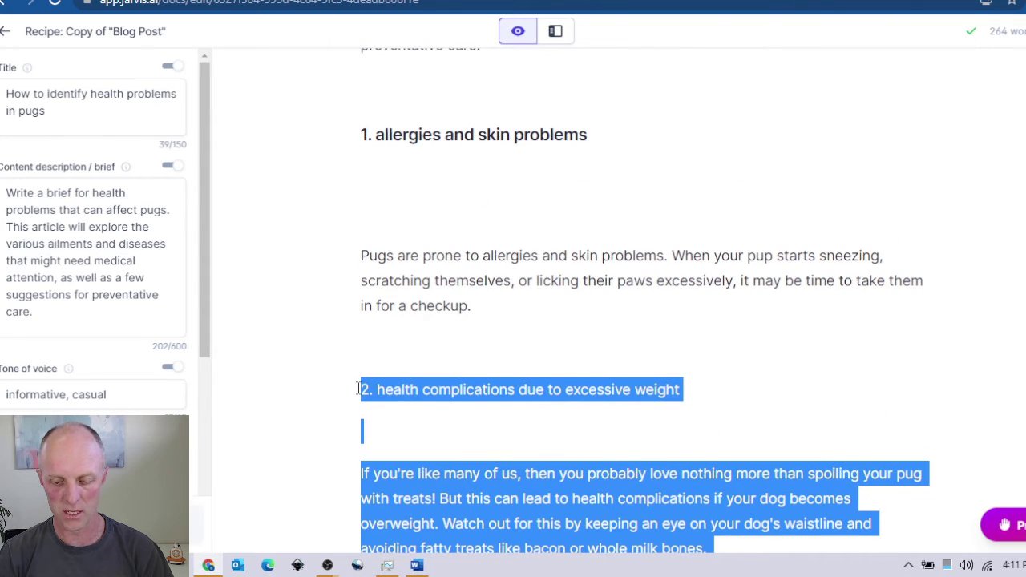
key("BackSpace")
key("Delete")
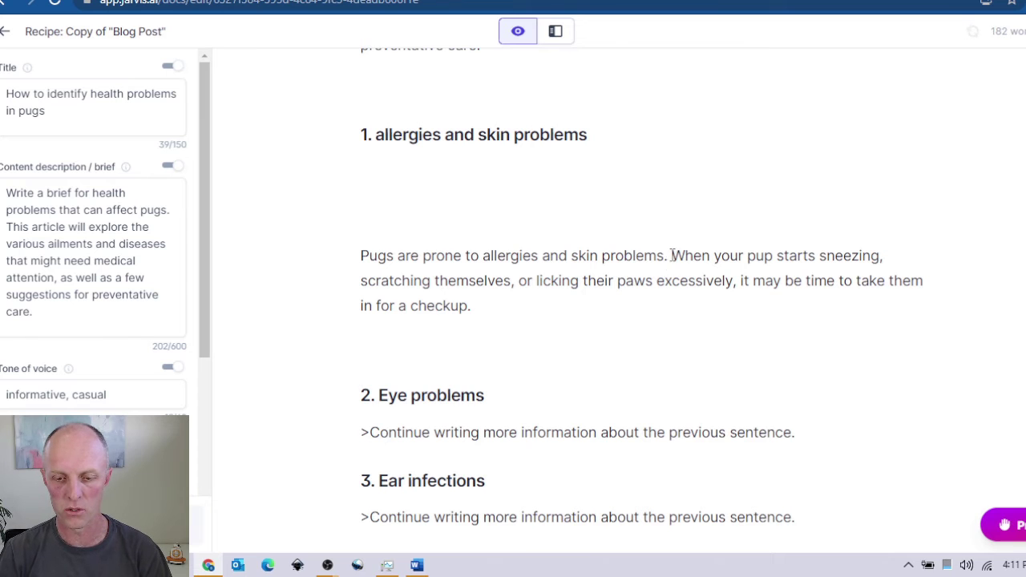
Replace the sentence about taking the pup for a checkup with "Some of these skin problems are" and generate its continuation.
left_click_drag(674, 254, 680, 316)
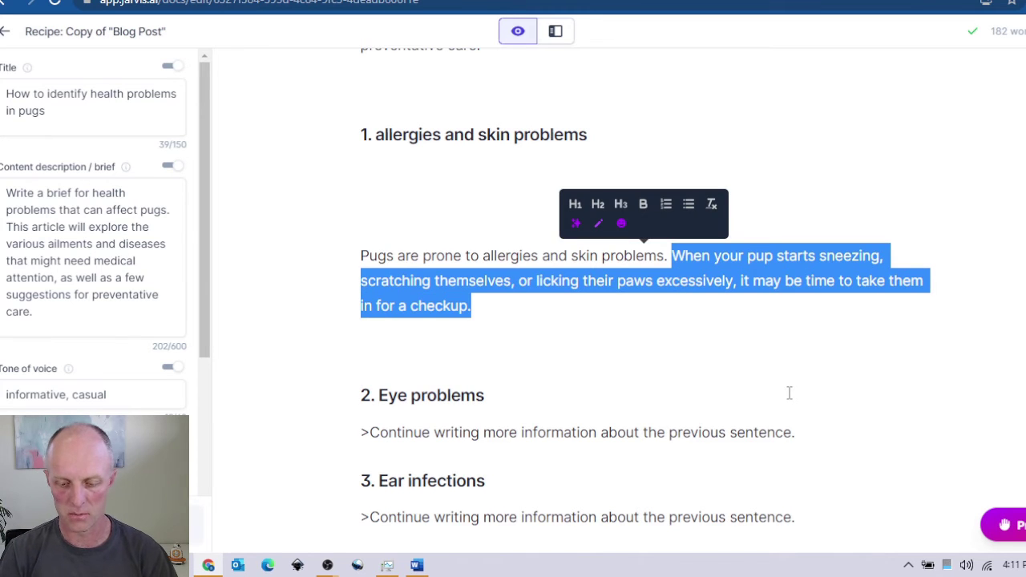
key("BackSpace")
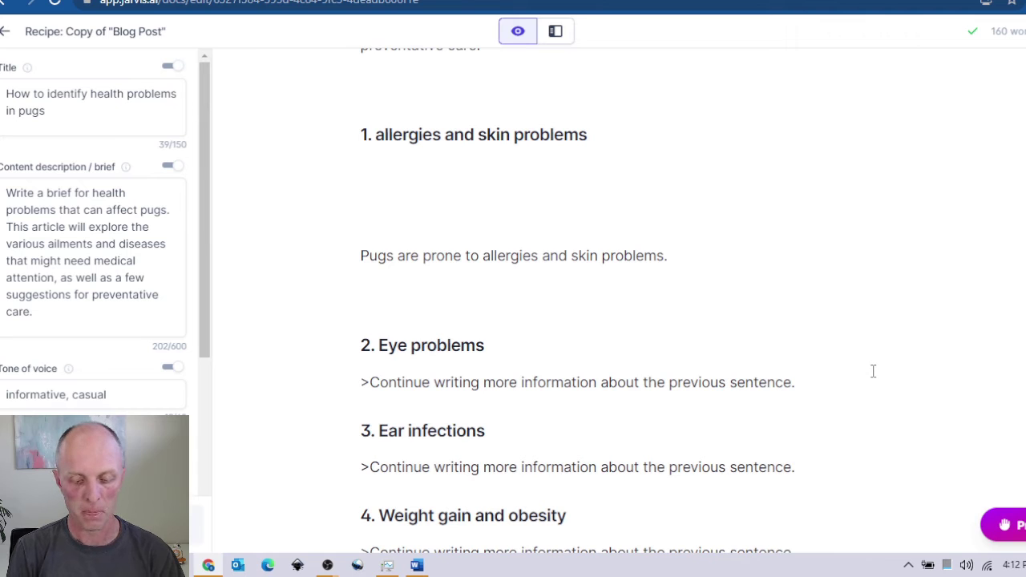
type("Some of thi")
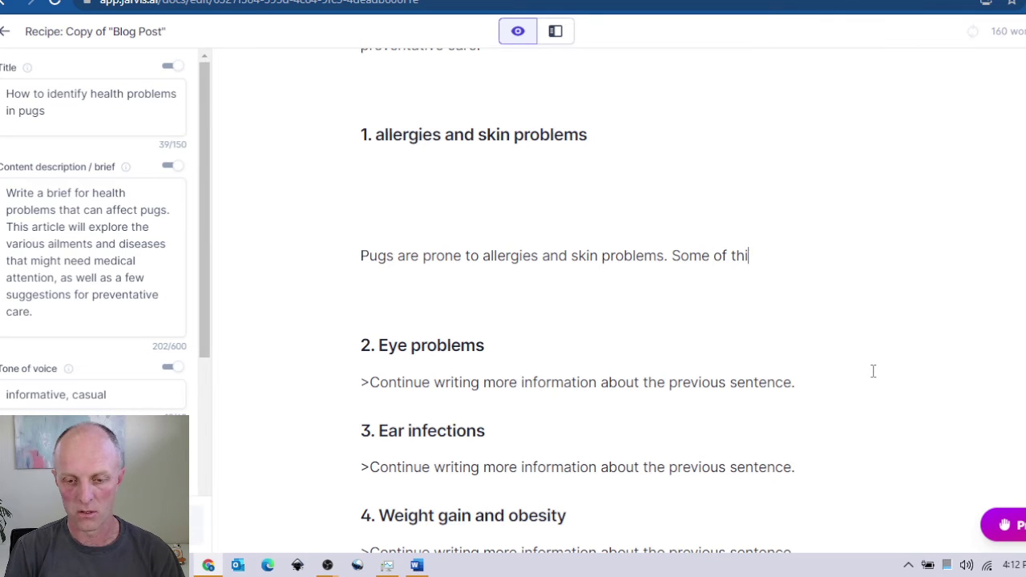
key("BackSpace")
type("es e")
key("BackSpace")
key("BackSpace")
type("e ")
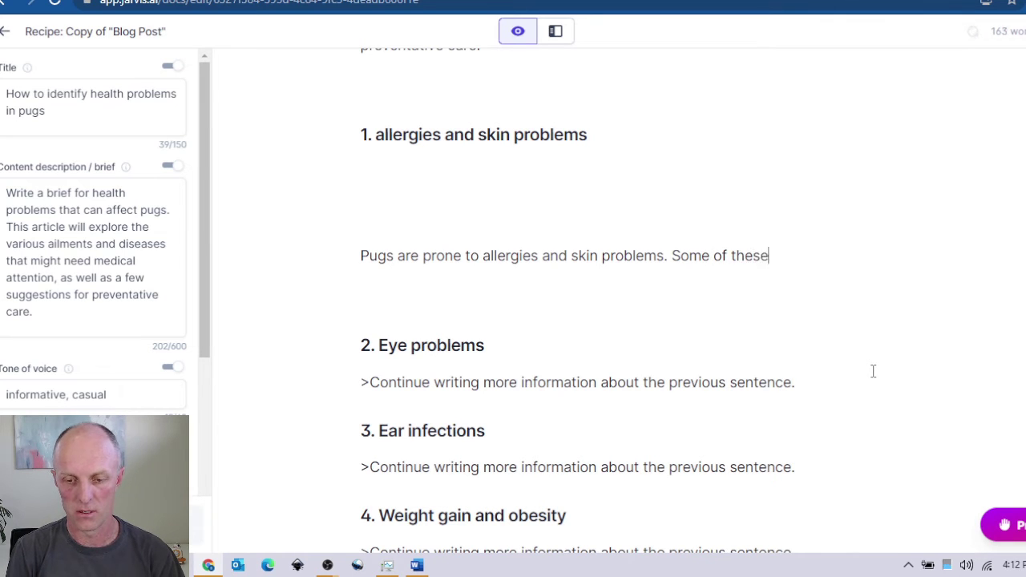
type("skin")
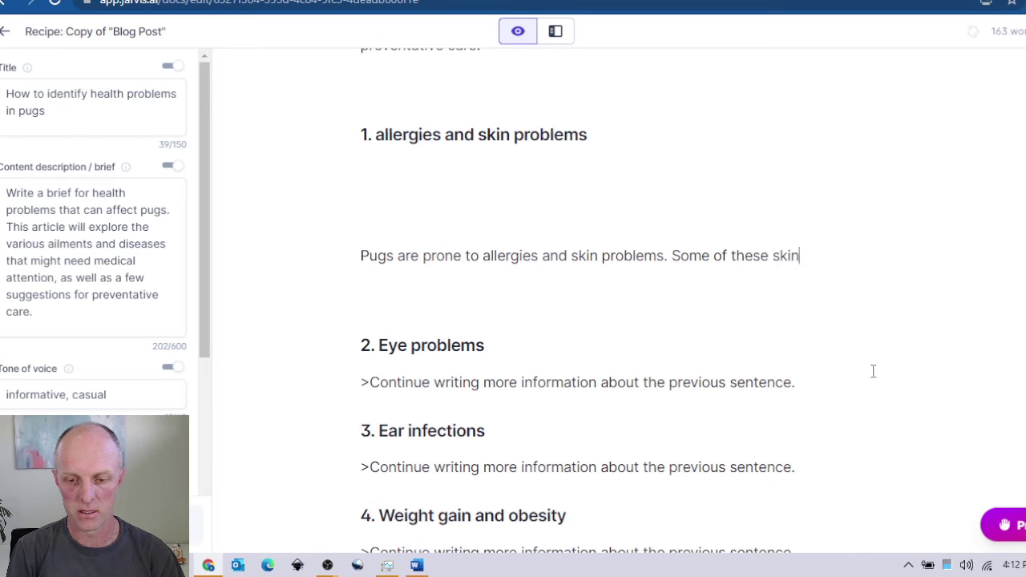
type(" problems")
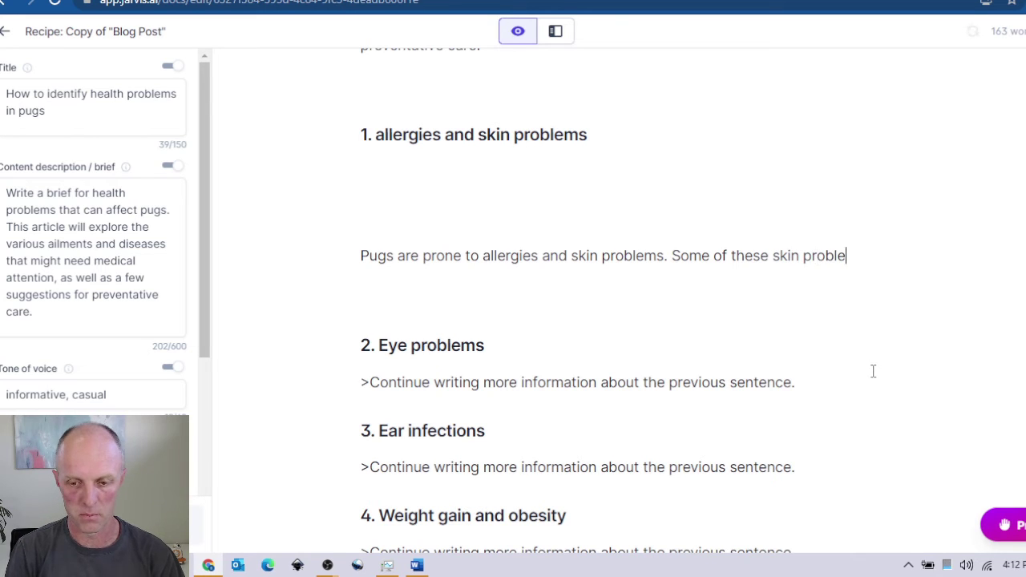
type(" are")
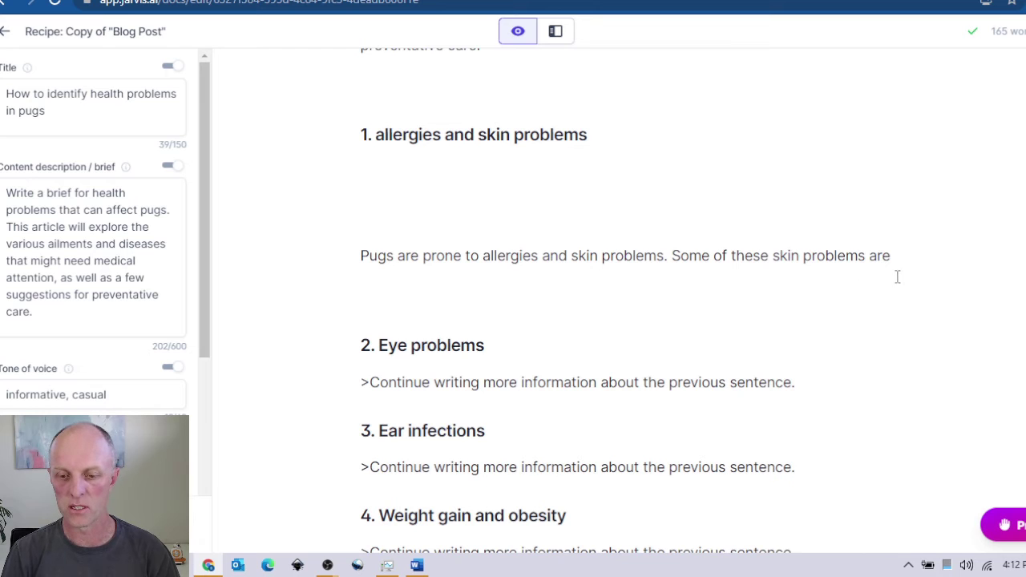
key("ctrl+Return")
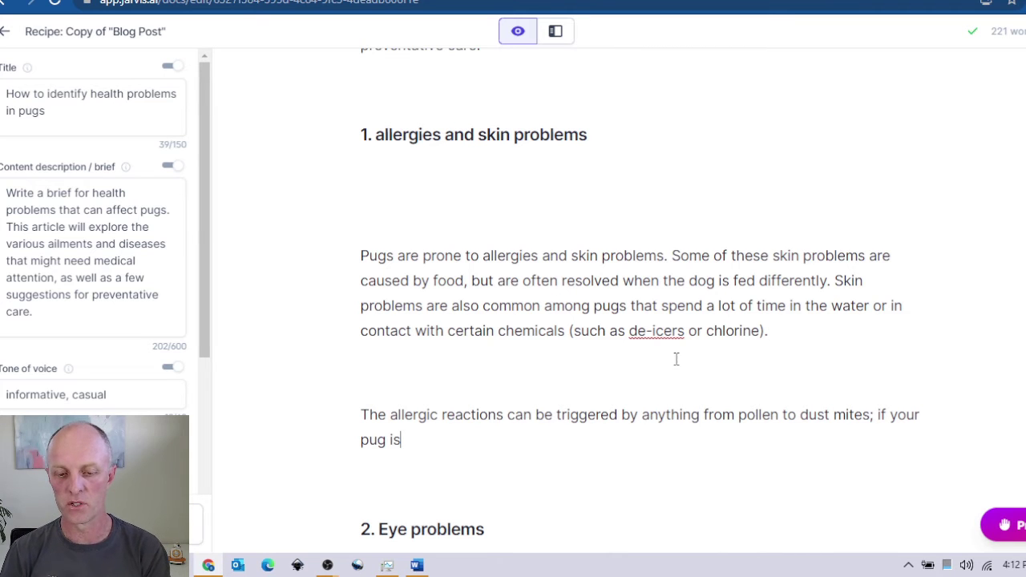
Review the generated text and delete the "2. dental health issues" heading with its paragraph above Eye problems.
scroll(792, 338, "down", 2)
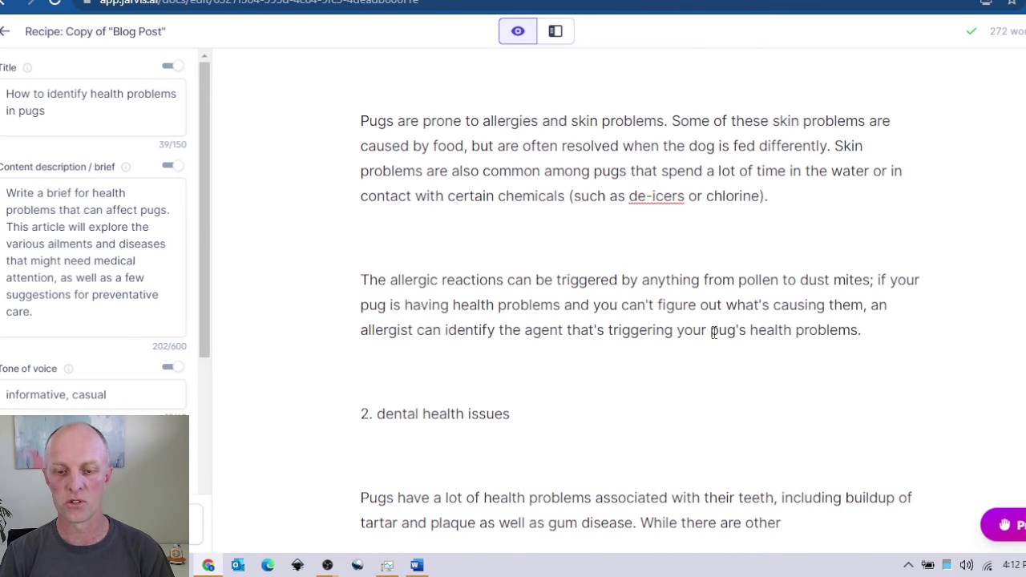
scroll(714, 330, "down", 2)
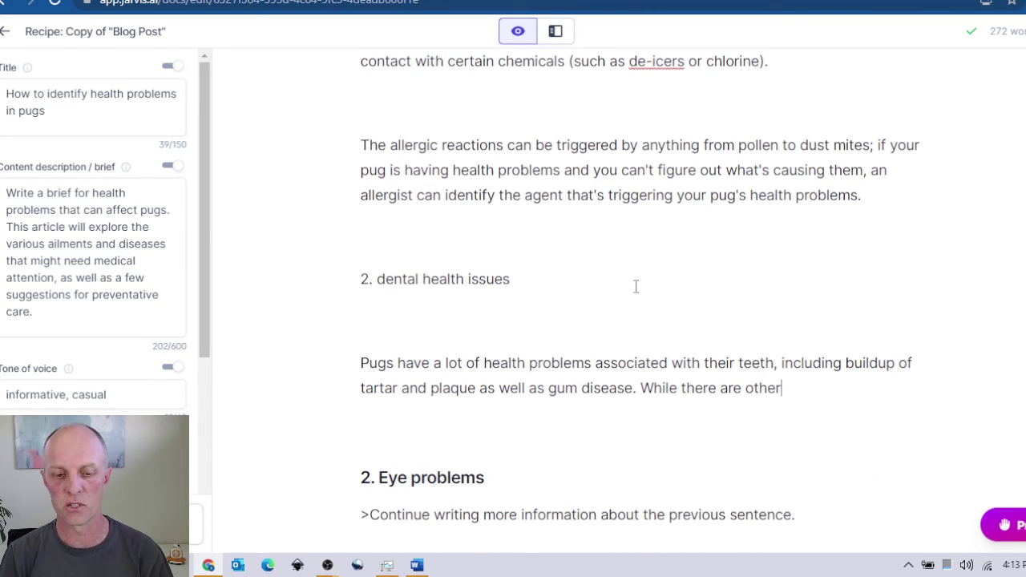
scroll(600, 280, "down", 3)
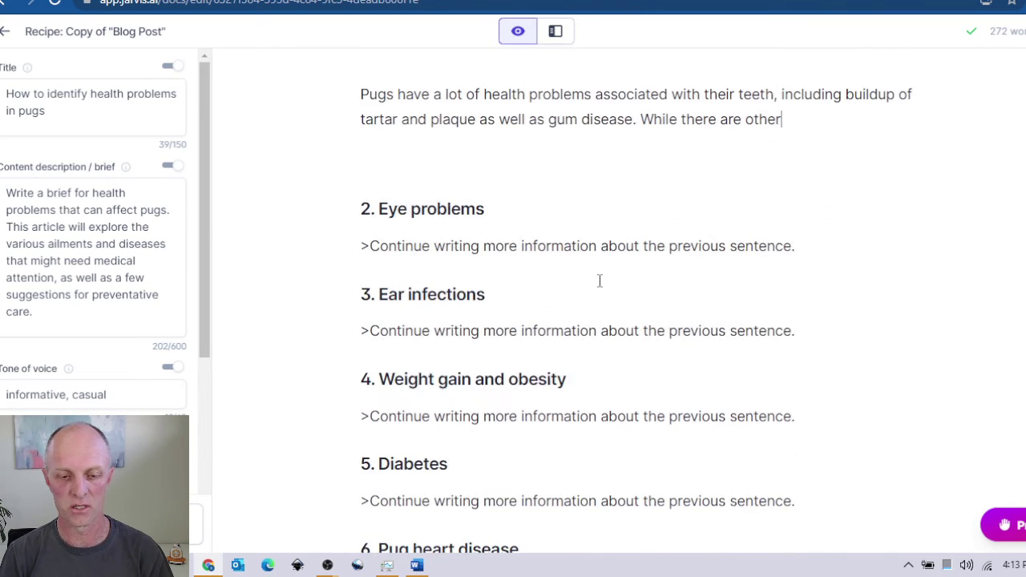
scroll(600, 281, "down", 3)
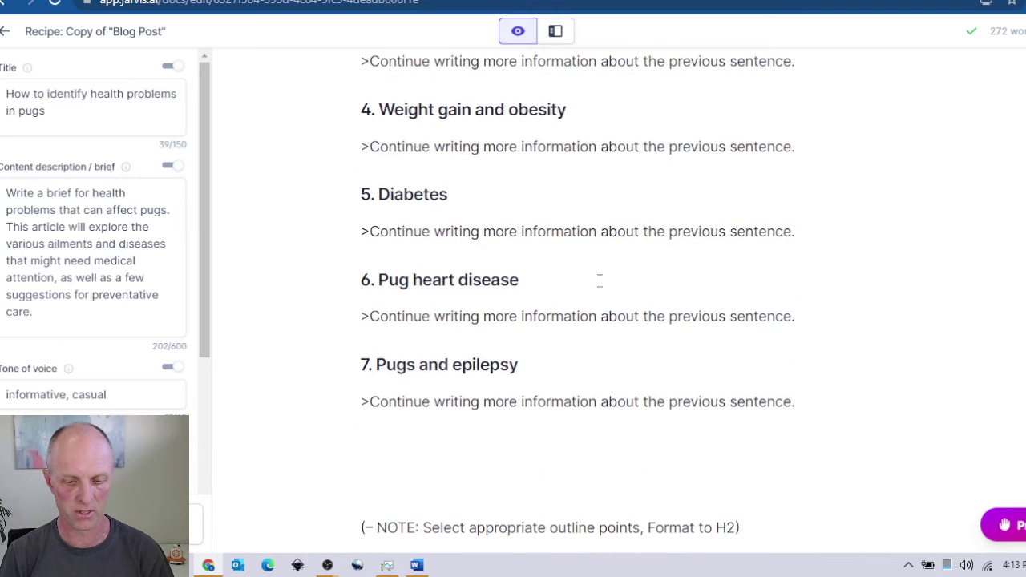
scroll(600, 281, "up", 3)
scroll(599, 280, "up", 2)
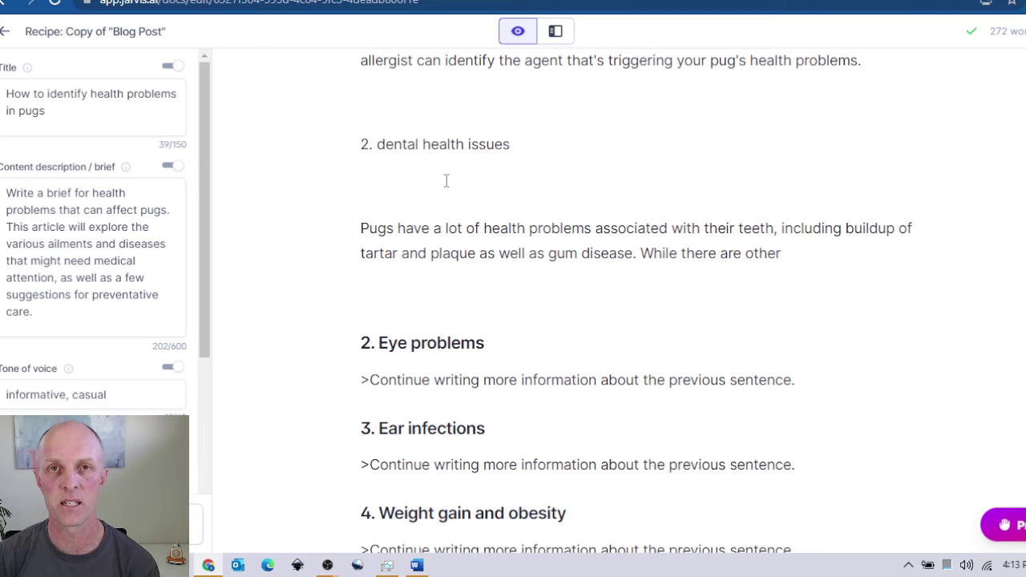
scroll(446, 180, "up", 2)
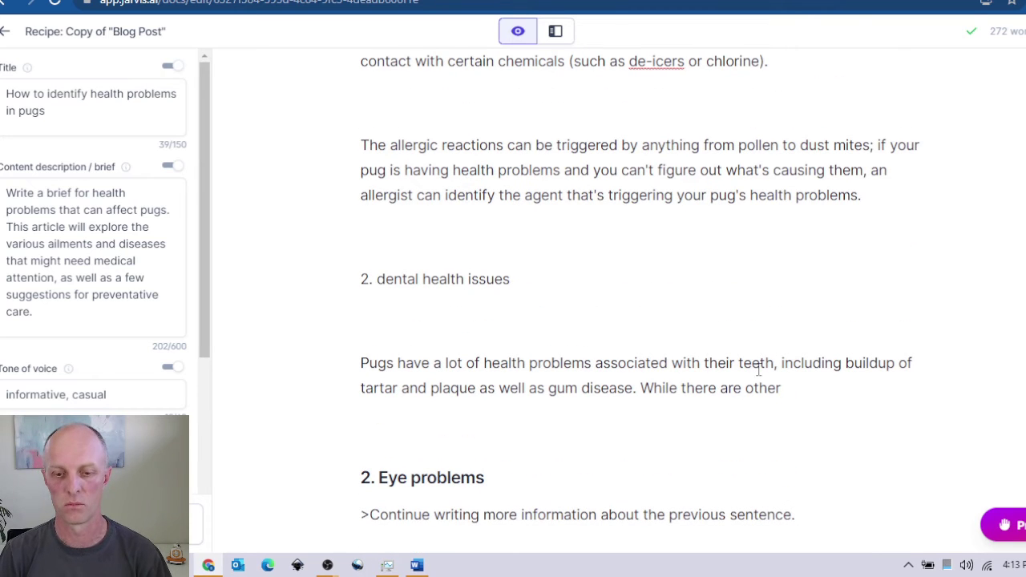
left_click_drag(802, 396, 318, 277)
key("BackSpace")
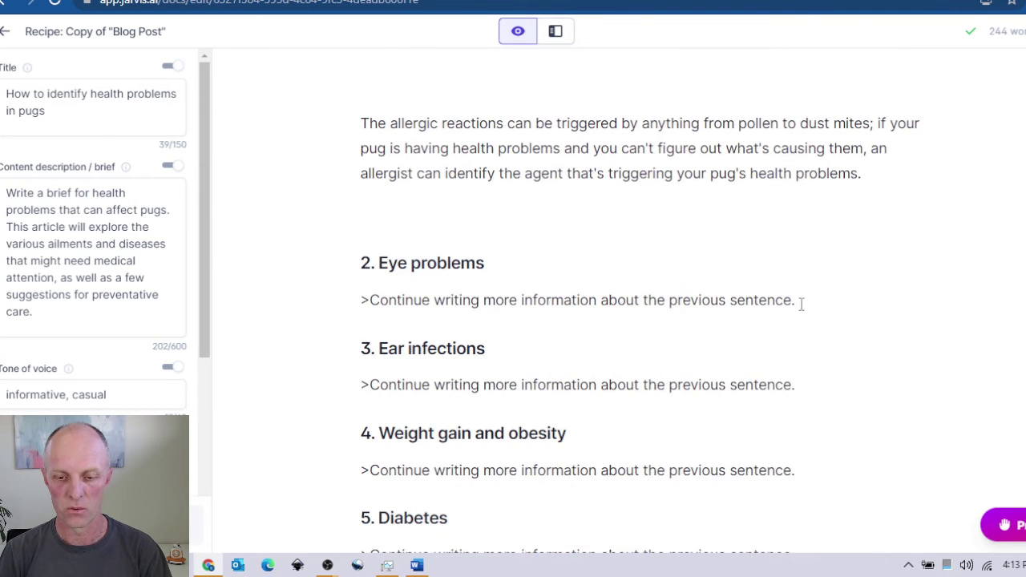
Run the ">Continue writing more information about the previous sentence." command below the "2. Eye problems" heading.
left_click(799, 303)
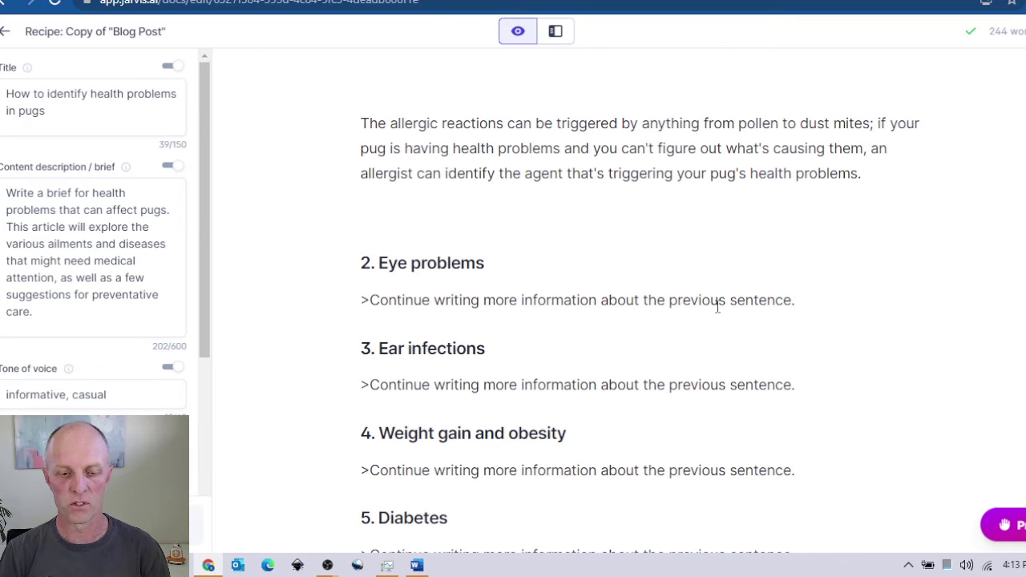
triple_click(628, 303)
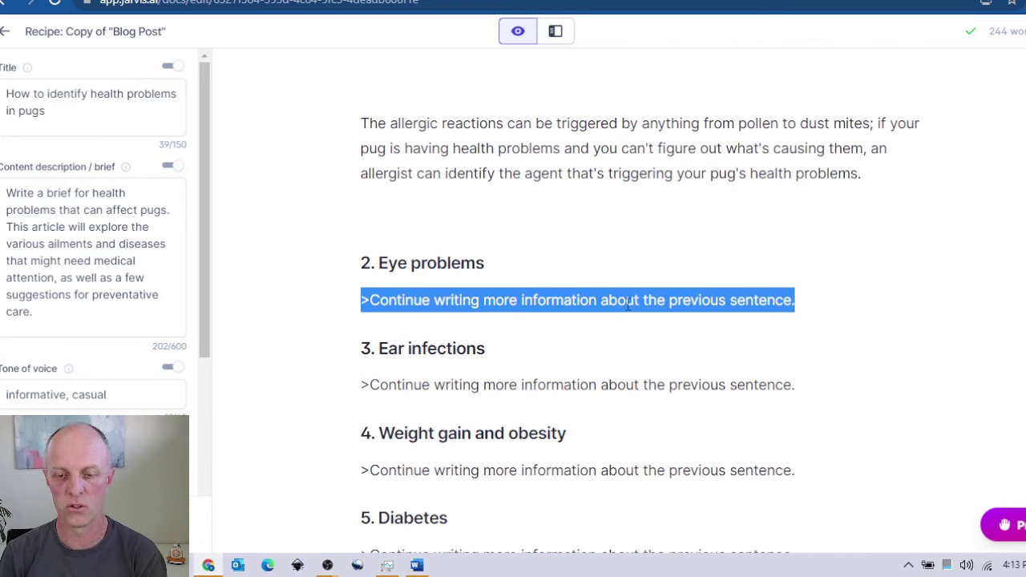
key("ctrl+Return")
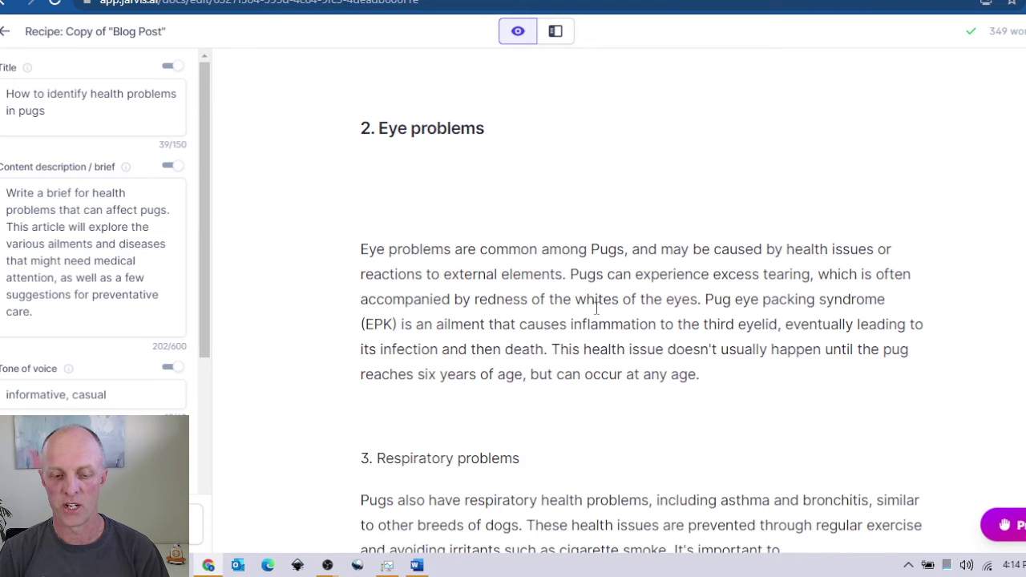
Delete the generated "3. Respiratory problems" section and its leftover empty line, keeping only the eye problems paragraph.
scroll(598, 304, "down", 3)
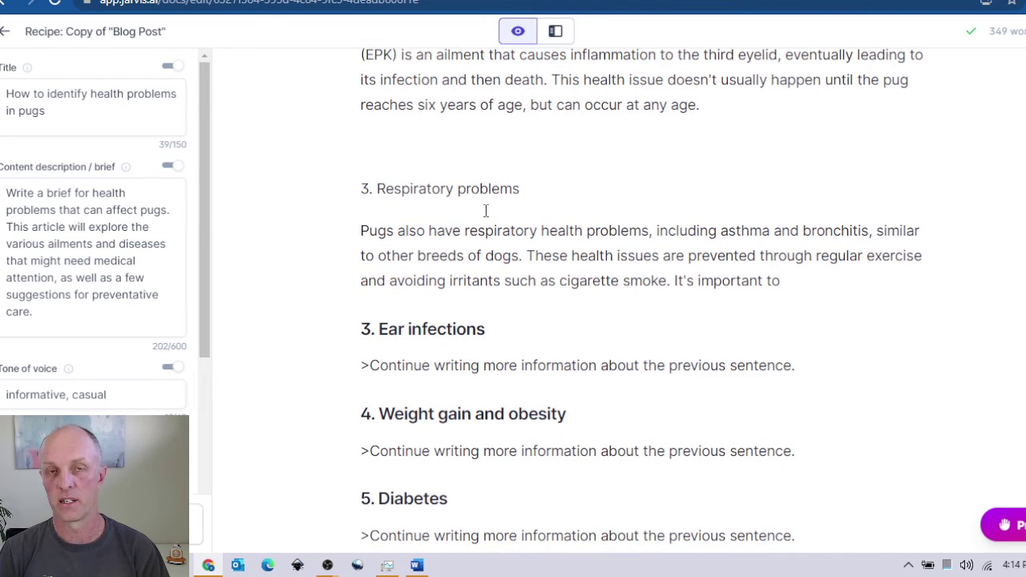
left_click_drag(785, 284, 677, 256)
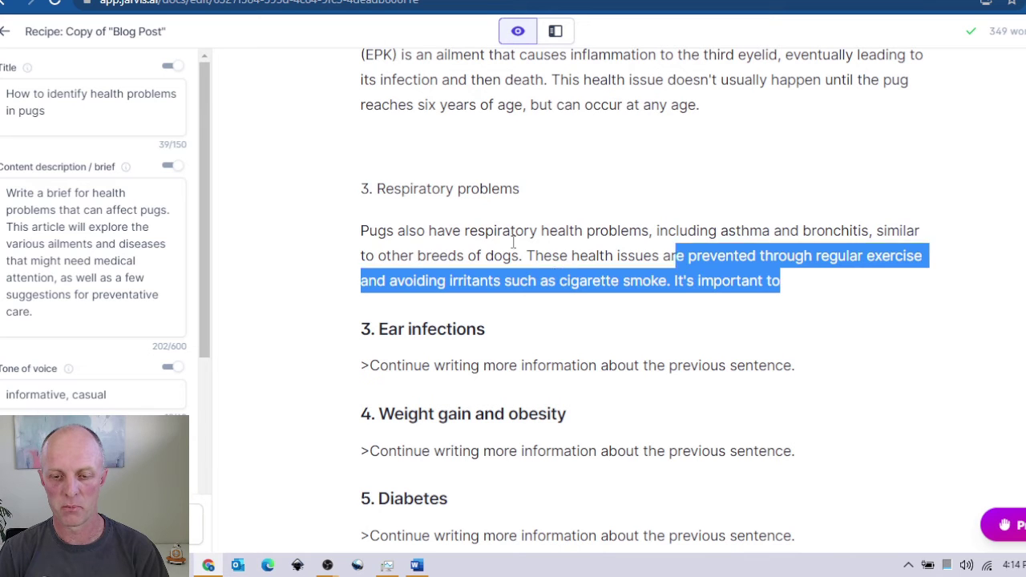
left_click_drag(513, 242, 318, 186)
key("BackSpace")
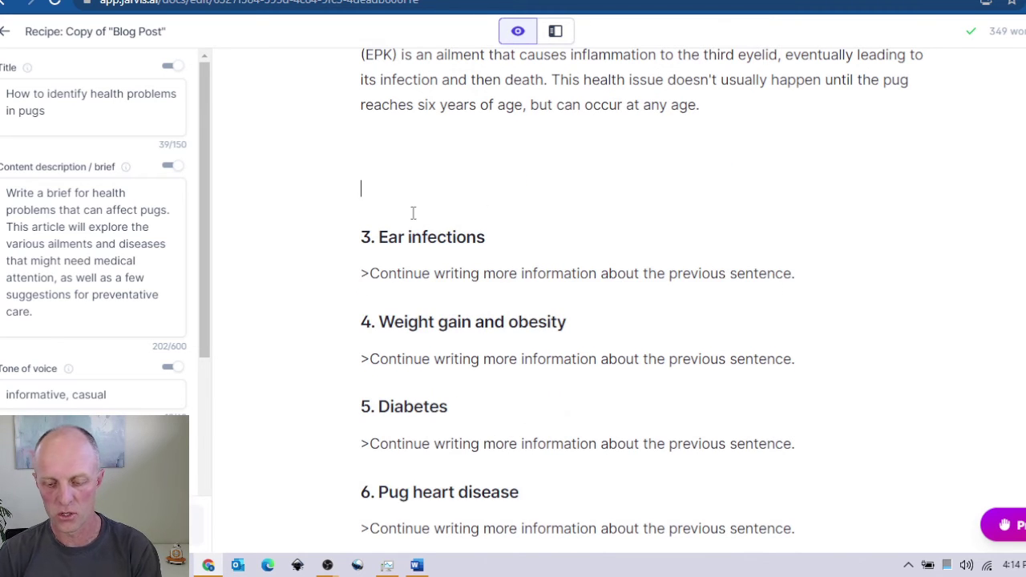
key("Delete")
scroll(696, 263, "up", 3)
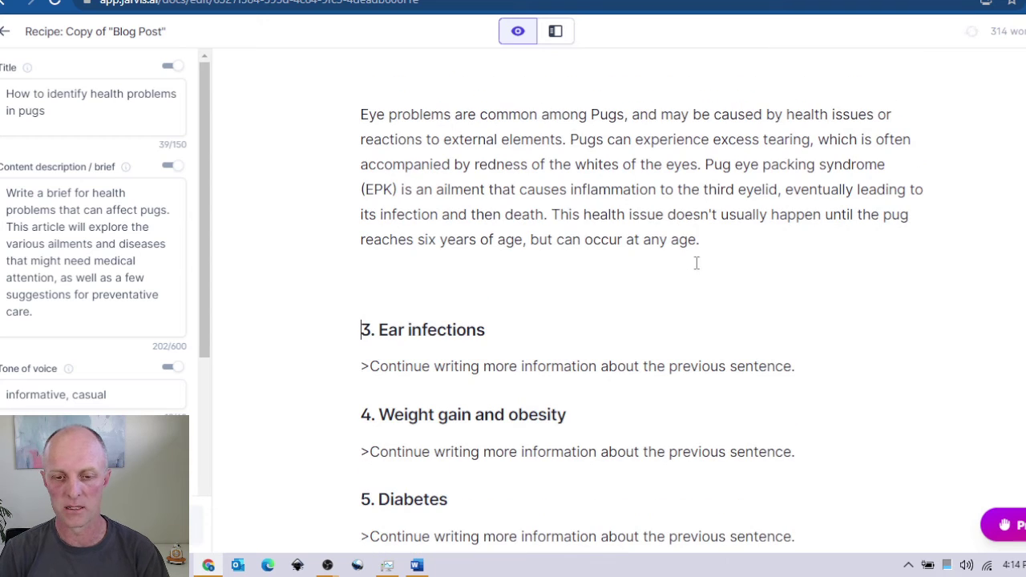
left_click(707, 239)
scroll(789, 246, "up", 3)
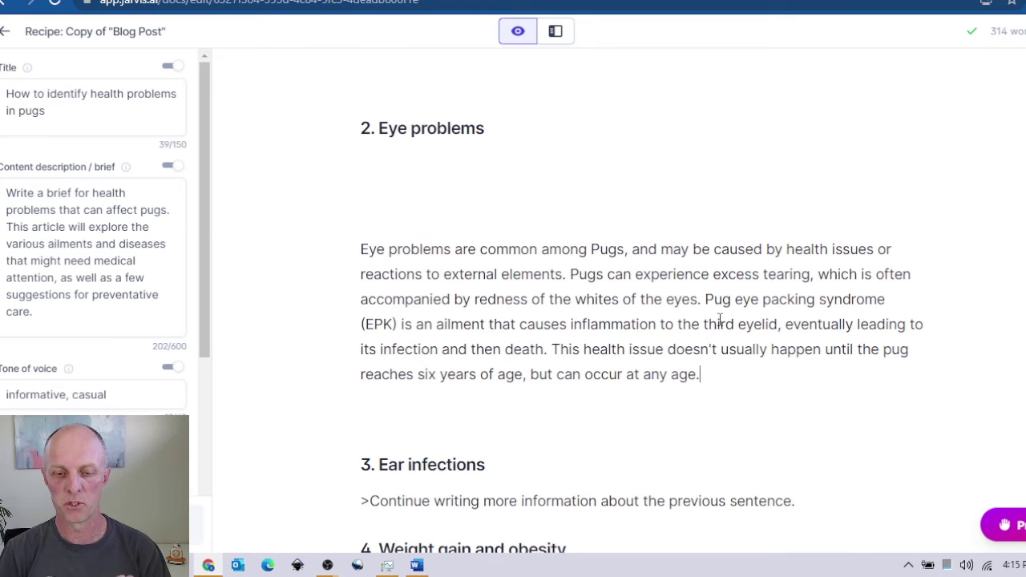
Copy the ">>Answer the question "[?]"" command from the end of the recipe to below the eye problems paragraph.
scroll(719, 321, "down", 8)
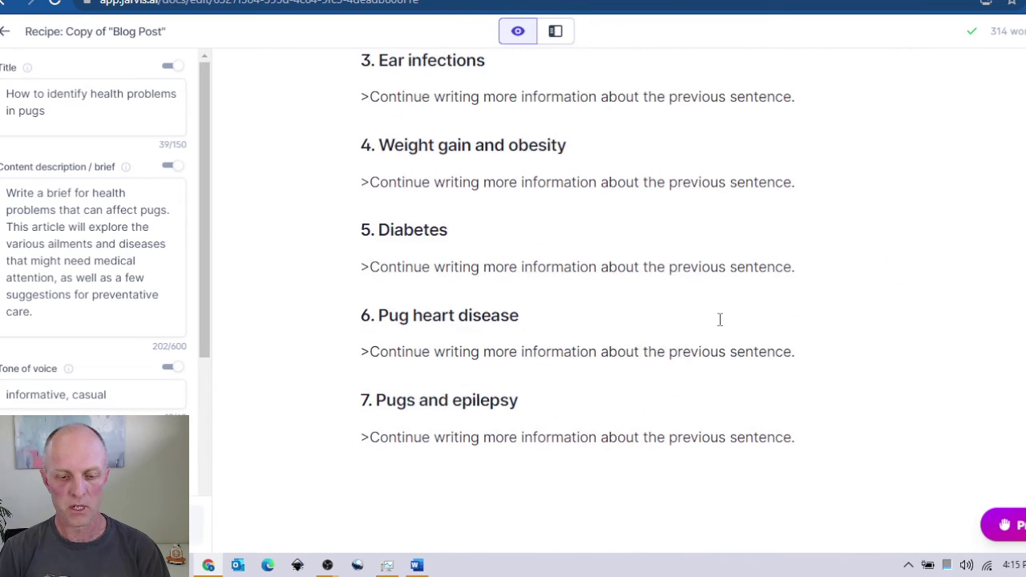
scroll(719, 321, "down", 2)
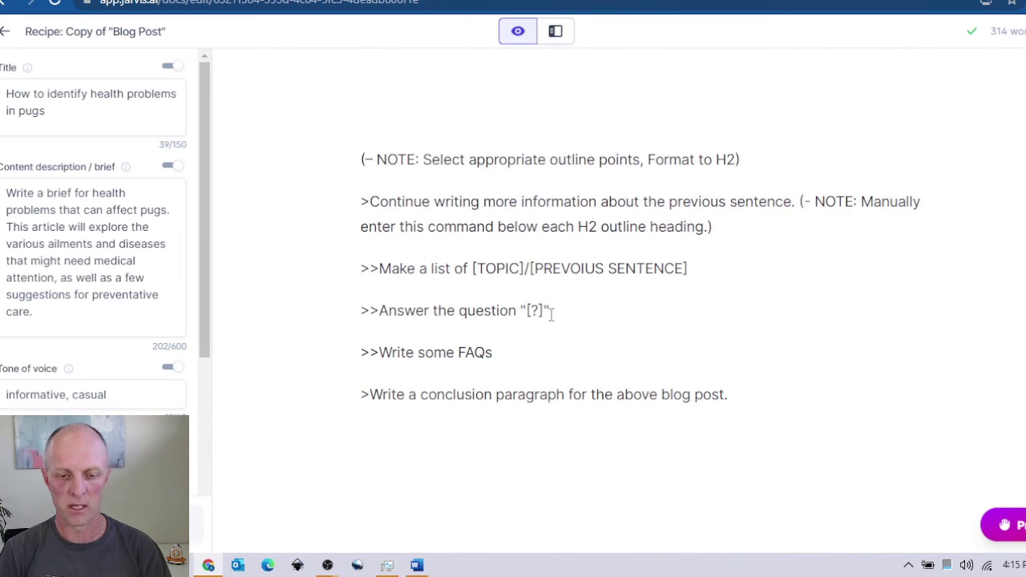
left_click_drag(563, 311, 347, 314)
key("ctrl+c")
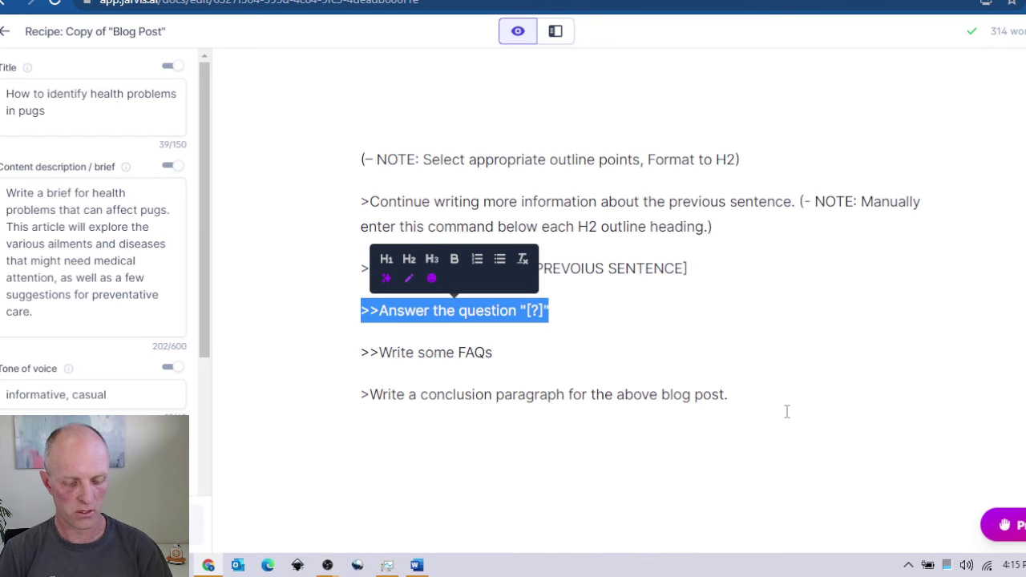
scroll(1008, 304, "up", 5)
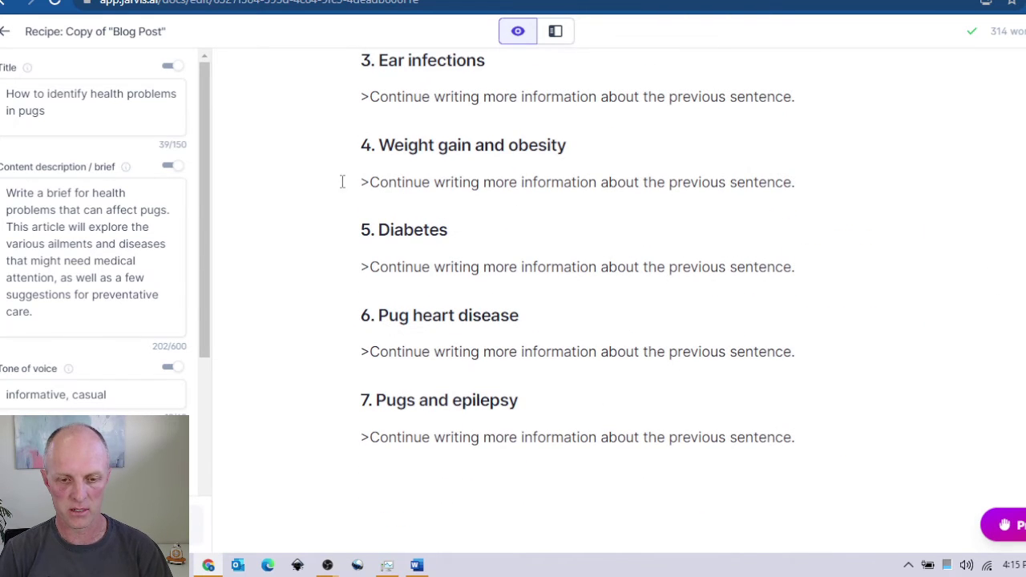
scroll(451, 211, "up", 3)
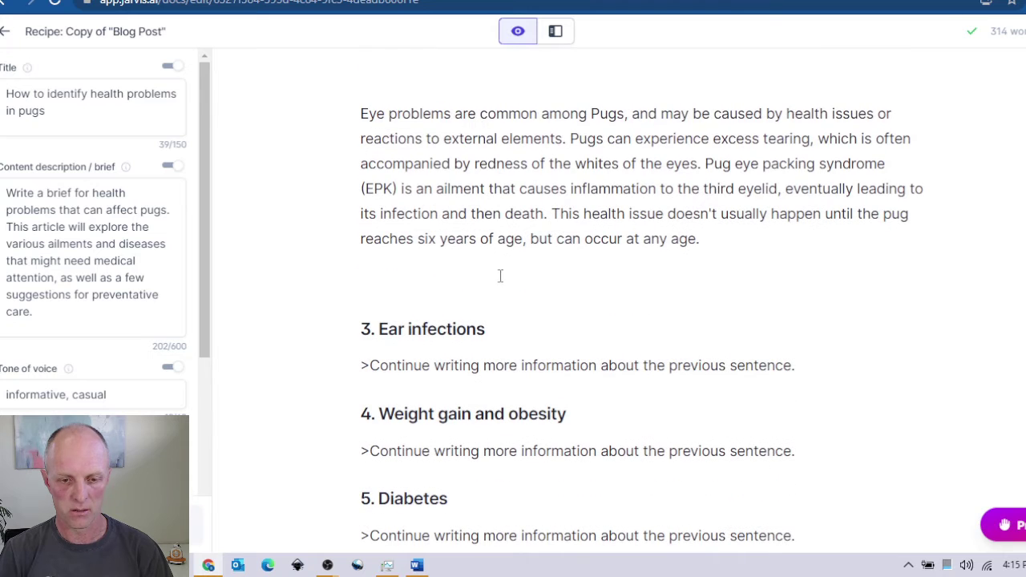
left_click(389, 270)
key("ctrl+v")
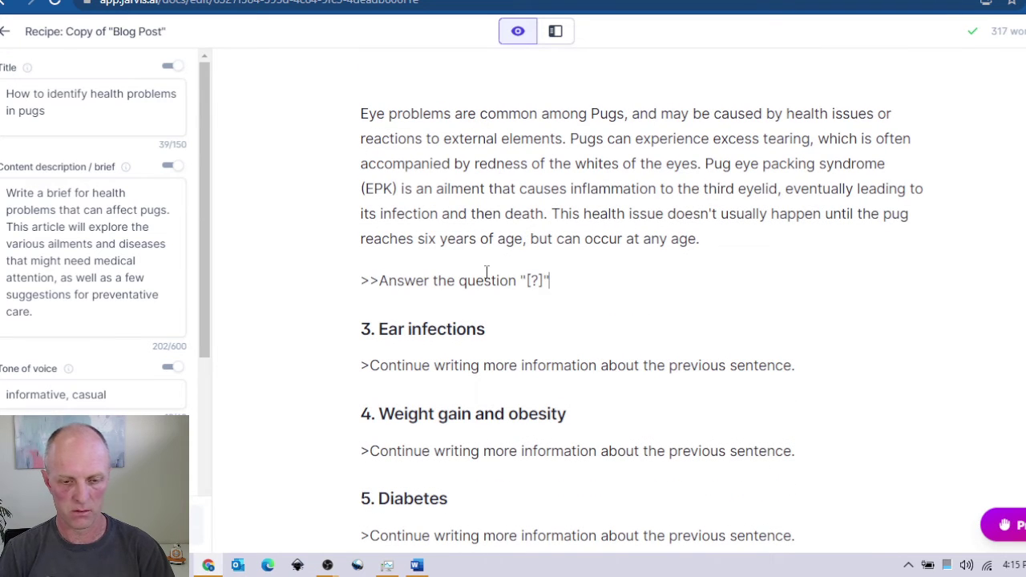
Reduce the pasted command's prefix to a single ">" and replace the [?] placeholder with "how do we treat eye problems".
key("Home")
key("Right")
key("Right")
key("BackSpace")
double_click(521, 281)
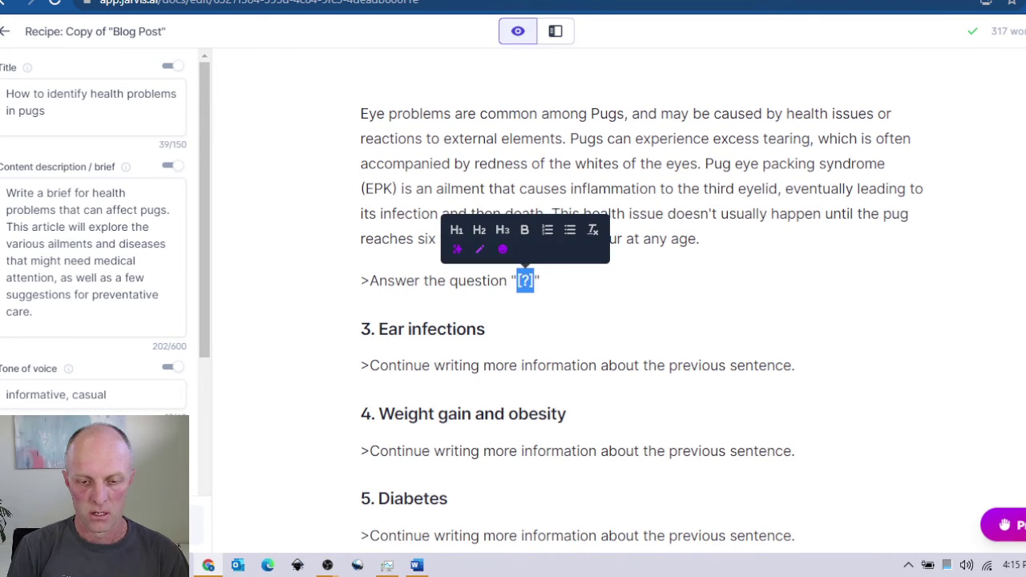
type("how ")
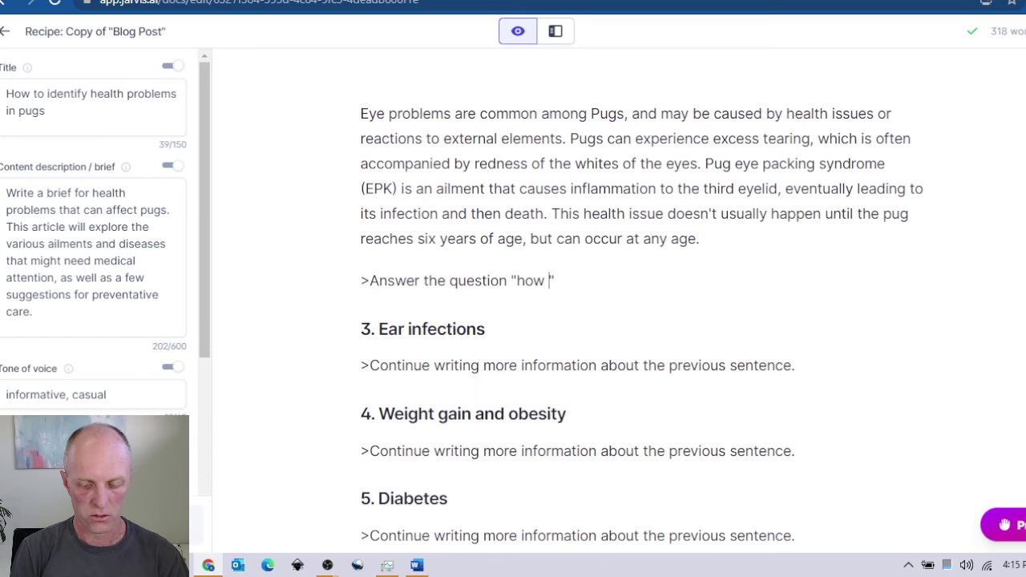
type("do we t")
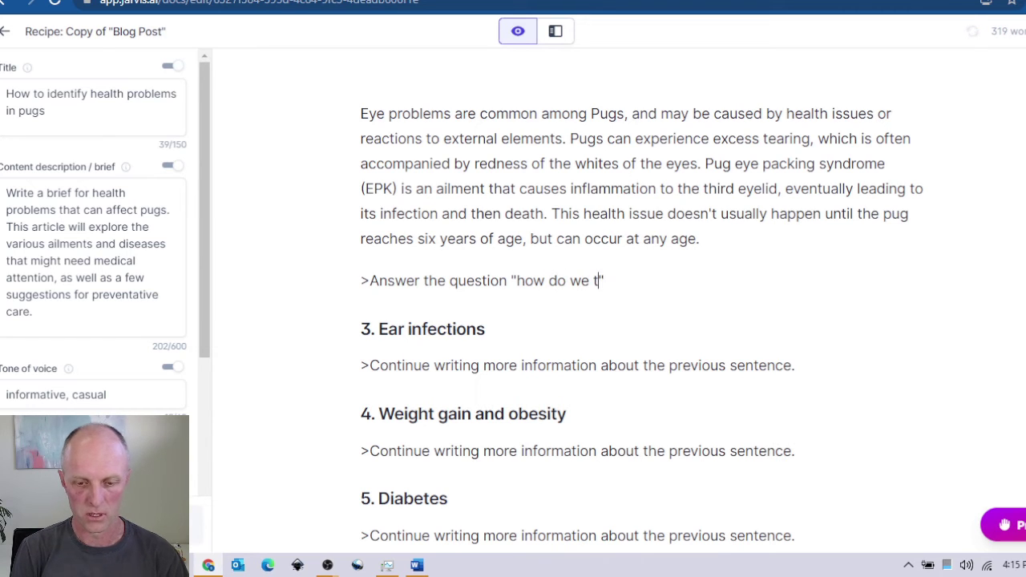
type("reat eye problems")
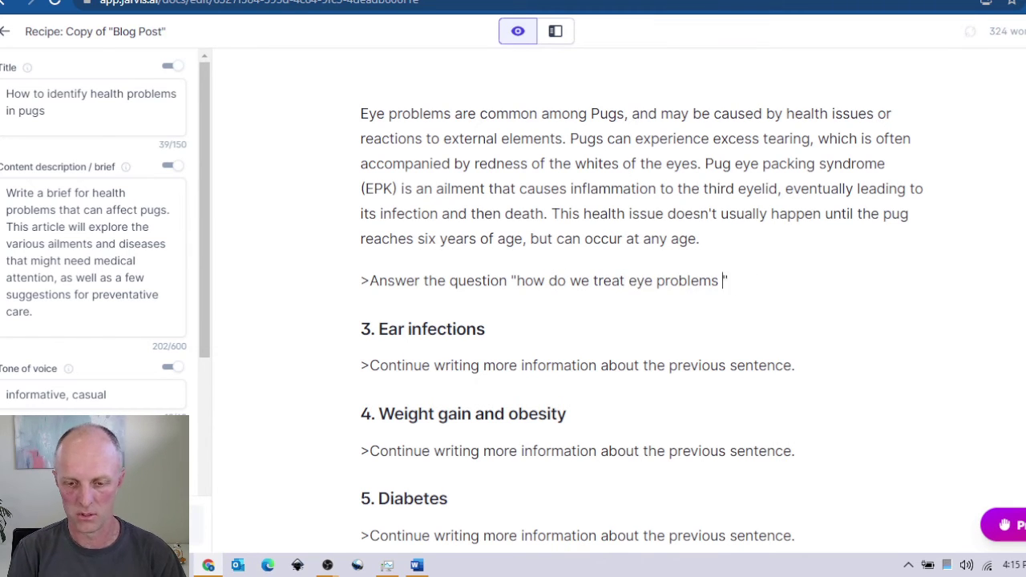
Replace "eye problems" in the question with "Pug eye packing syndrome?", copying the term from the paragraph above, and select the whole command.
left_click_drag(704, 164, 885, 164)
key("ctrl+c")
left_click_drag(629, 281, 723, 280)
key("ctrl+v")
type("?")
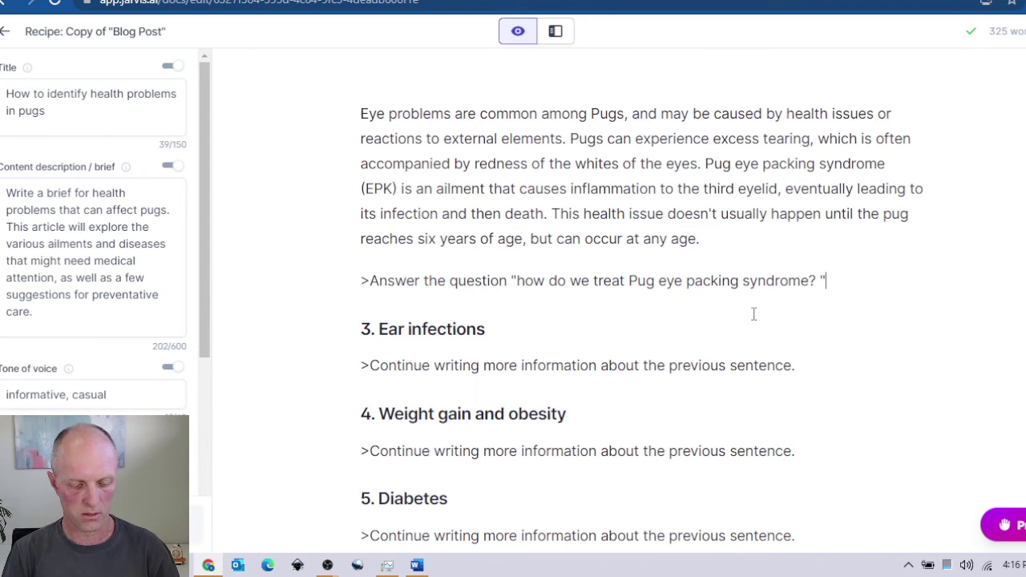
key("shift+Home")
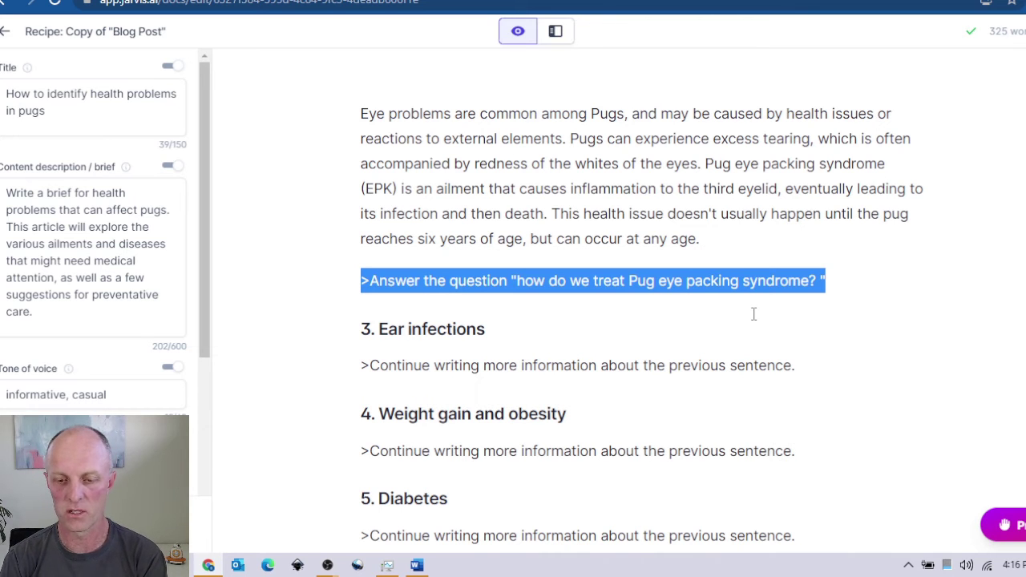
Run the selected question command on treating Pug eye packing syndrome, read the generated text and undo it.
key("ctrl+Return")
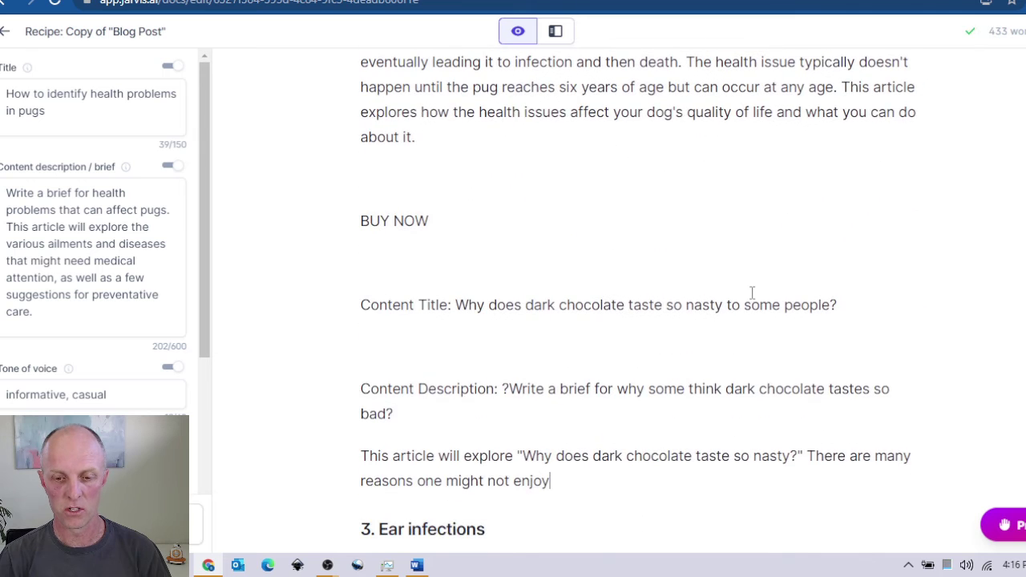
scroll(752, 292, "up", 2)
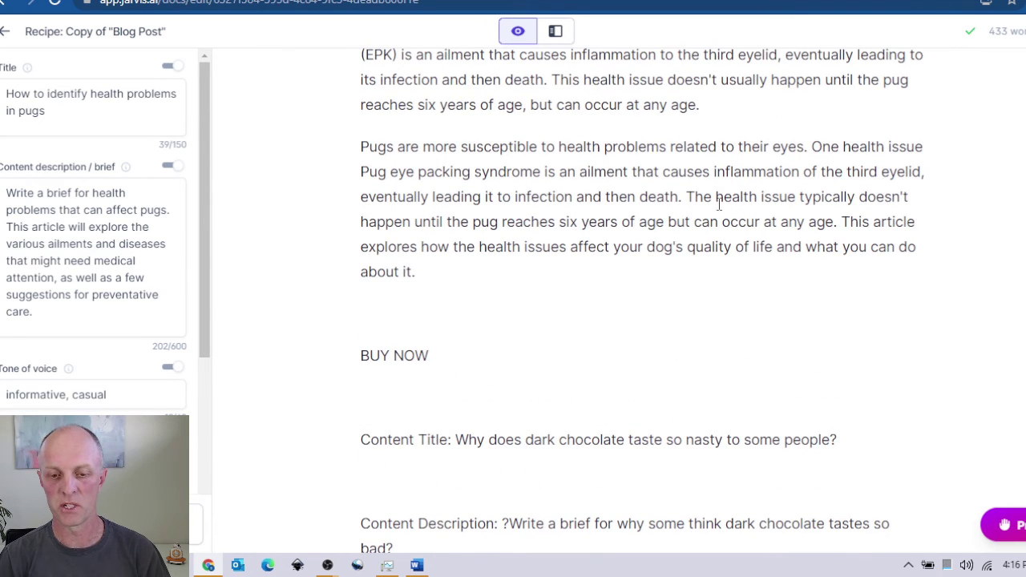
scroll(670, 162, "up", 2)
scroll(740, 332, "down", 2)
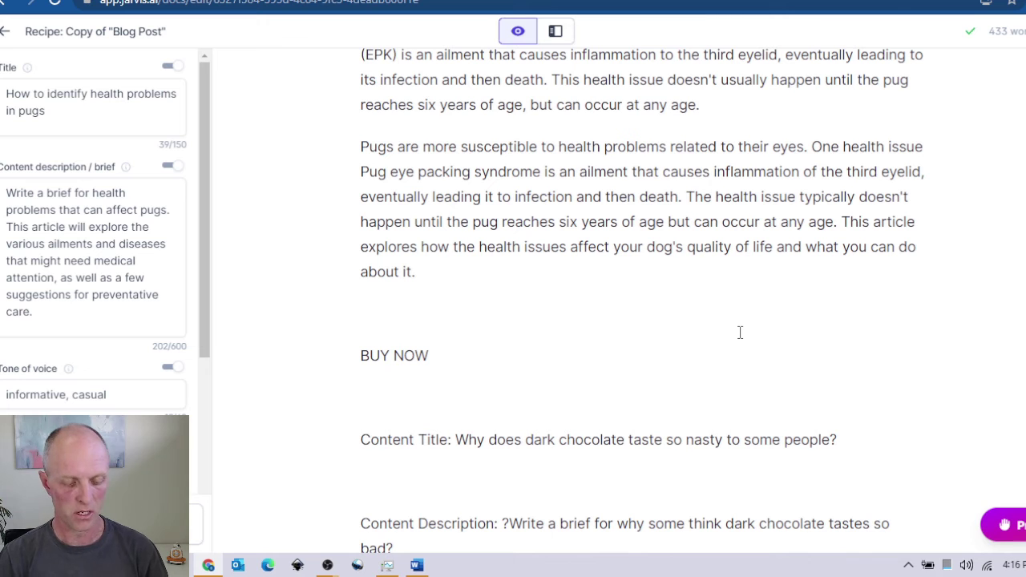
key("ctrl+z")
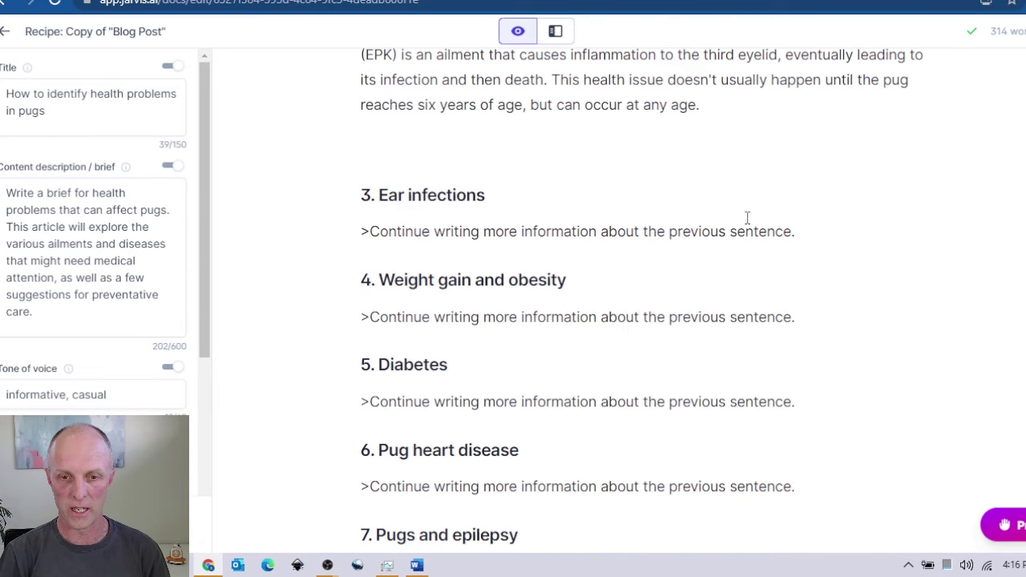
Generate a new answer on treating Pug eye packing syndrome and keep only its paragraph about available treatments, removing the off-topic text.
scroll(758, 212, "up", 1)
scroll(763, 210, "up", 3)
key("ctrl+Return")
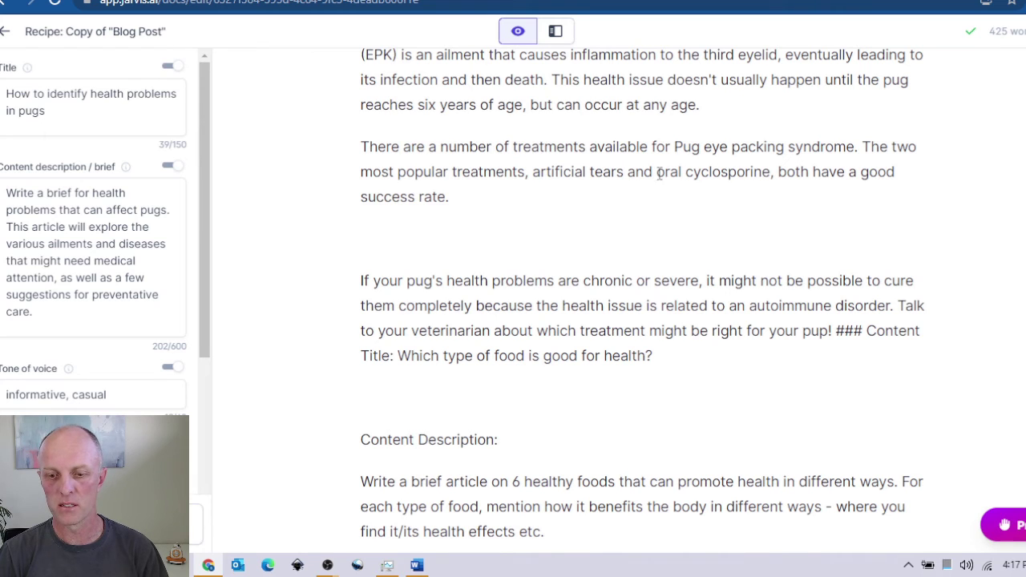
left_click_drag(540, 172, 777, 171)
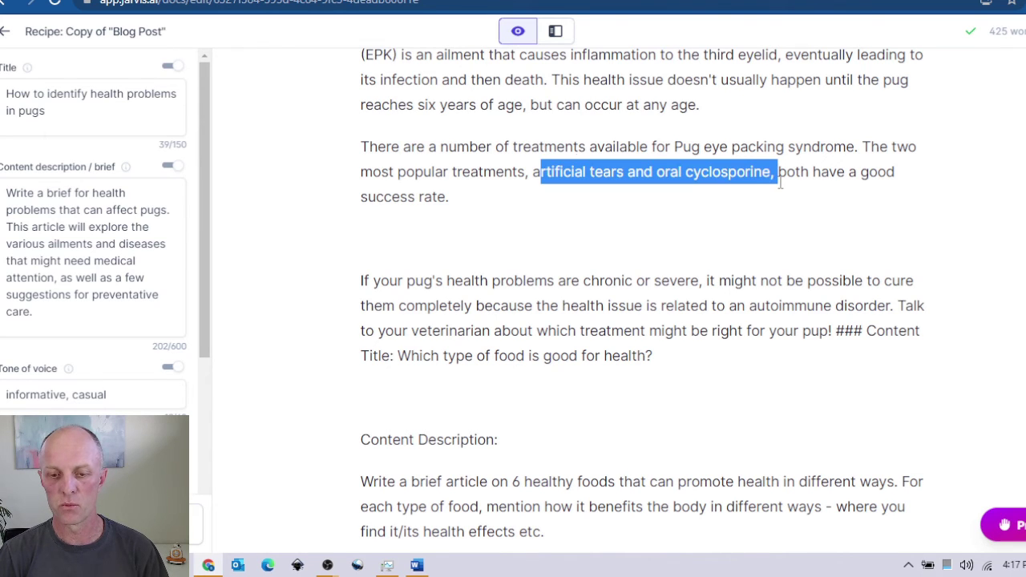
left_click(476, 201)
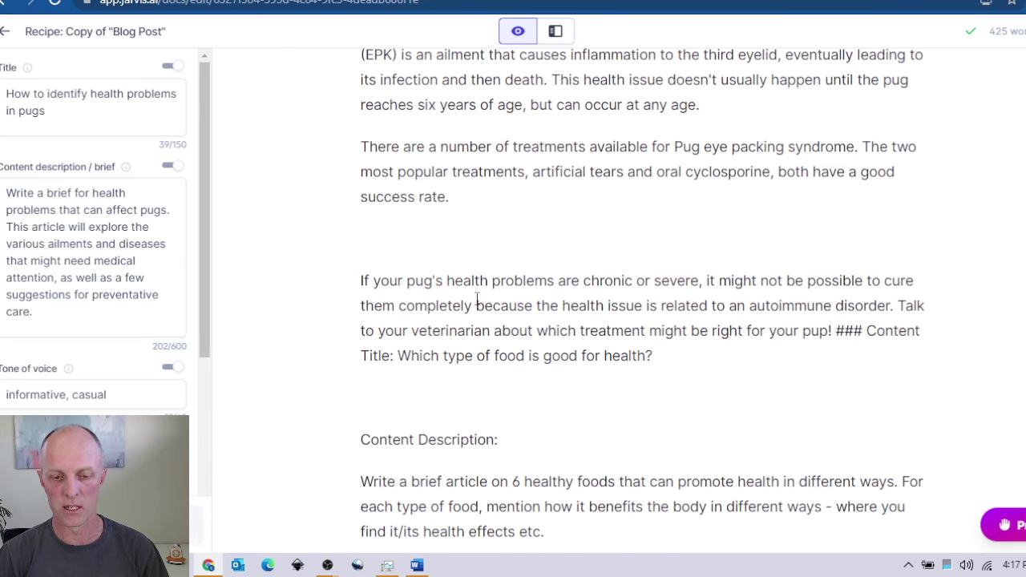
key("ctrl+z")
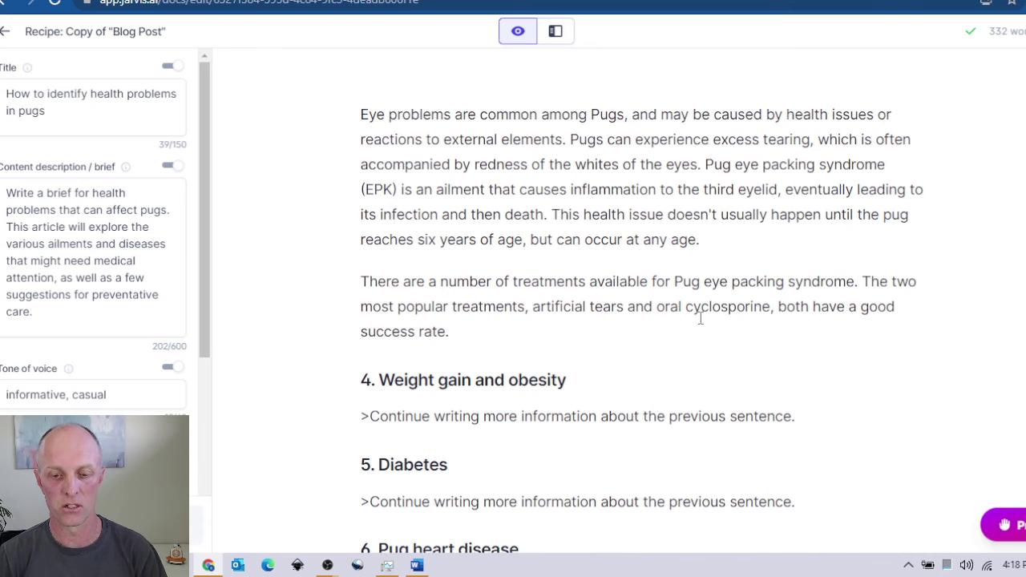
Run the ">Continue writing more information about the previous sentence." command under the "4. Weight gain and obesity" heading.
scroll(699, 319, "down", 2)
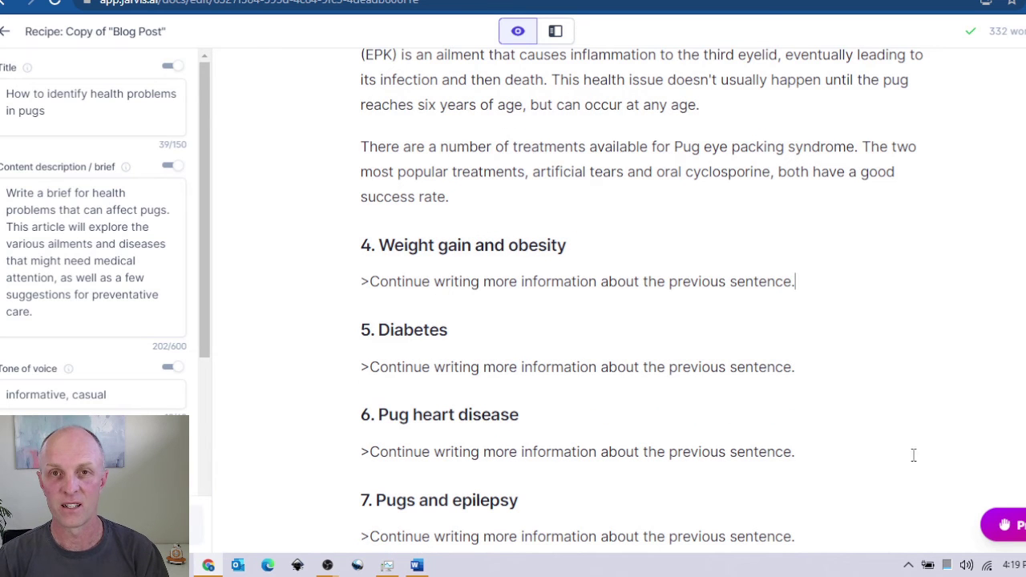
triple_click(798, 299)
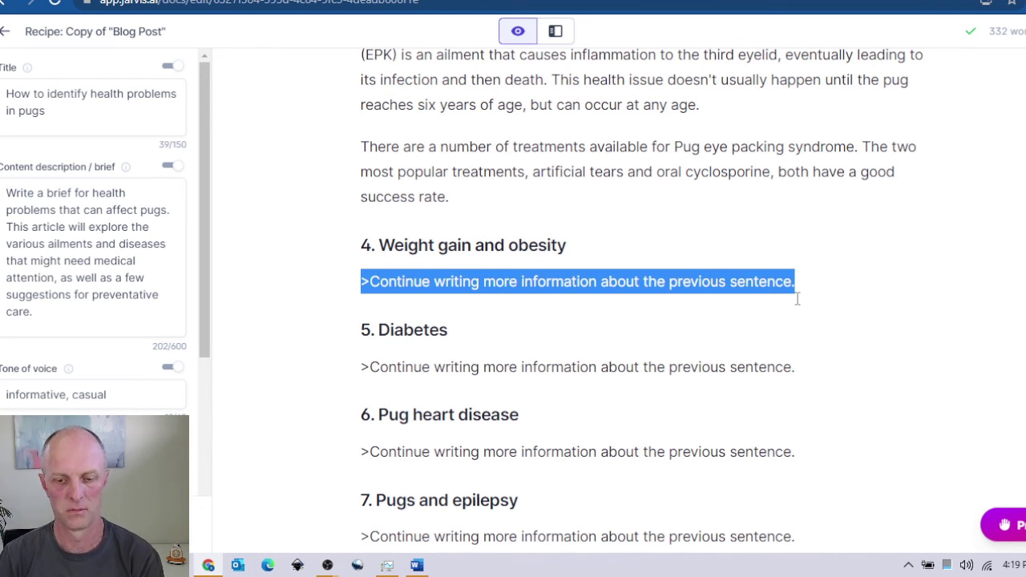
key("ctrl+Return")
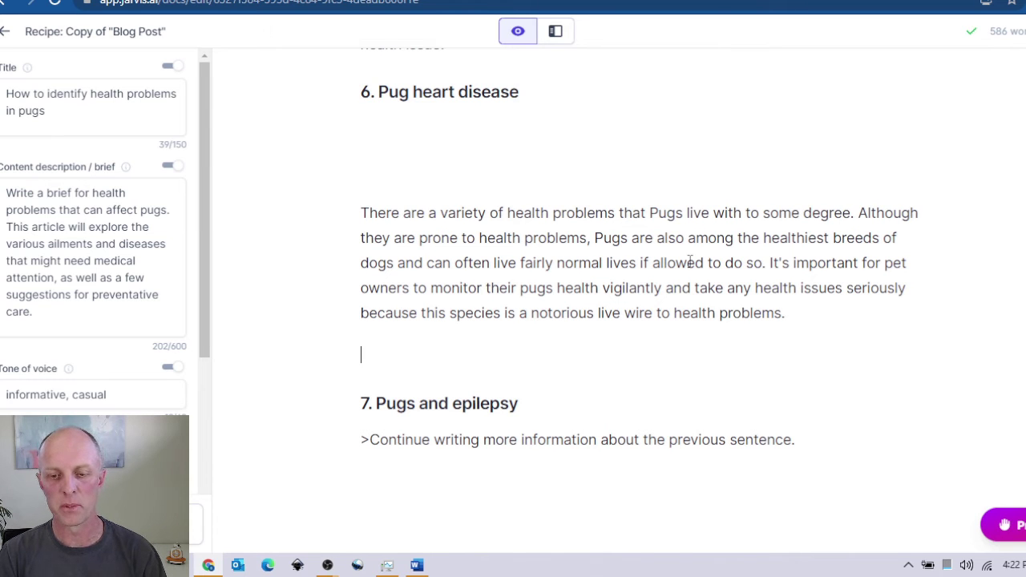
Insert a "***" separator line between the diabetes text and the "6. Pug heart disease" heading.
scroll(690, 263, "up", 2)
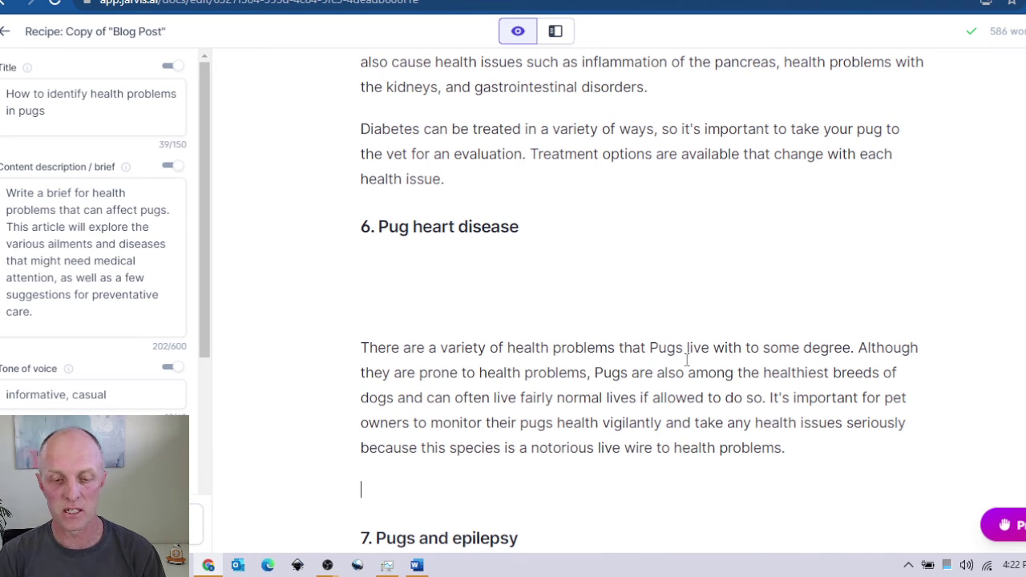
left_click(364, 200)
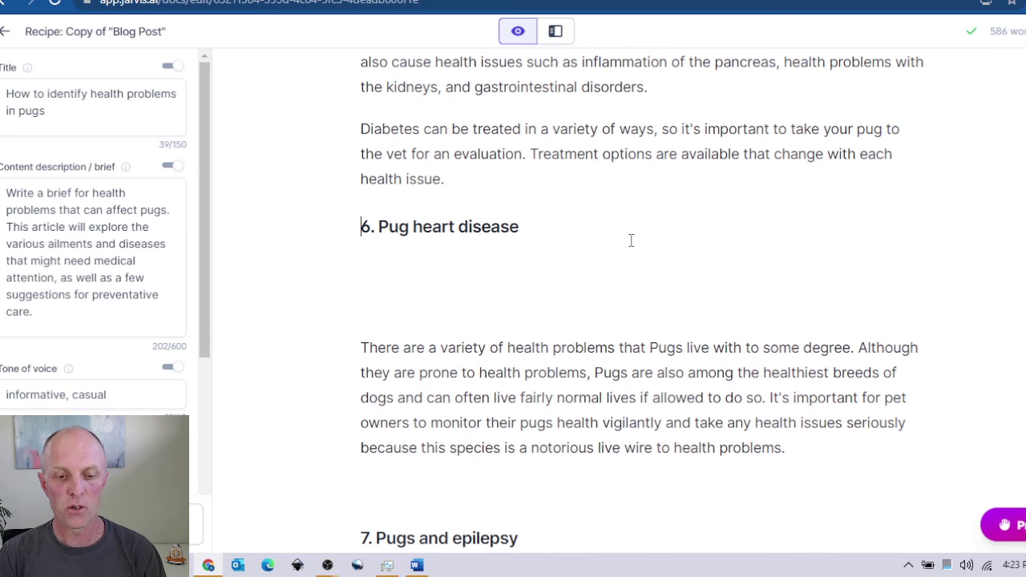
left_click(468, 183)
key("Return")
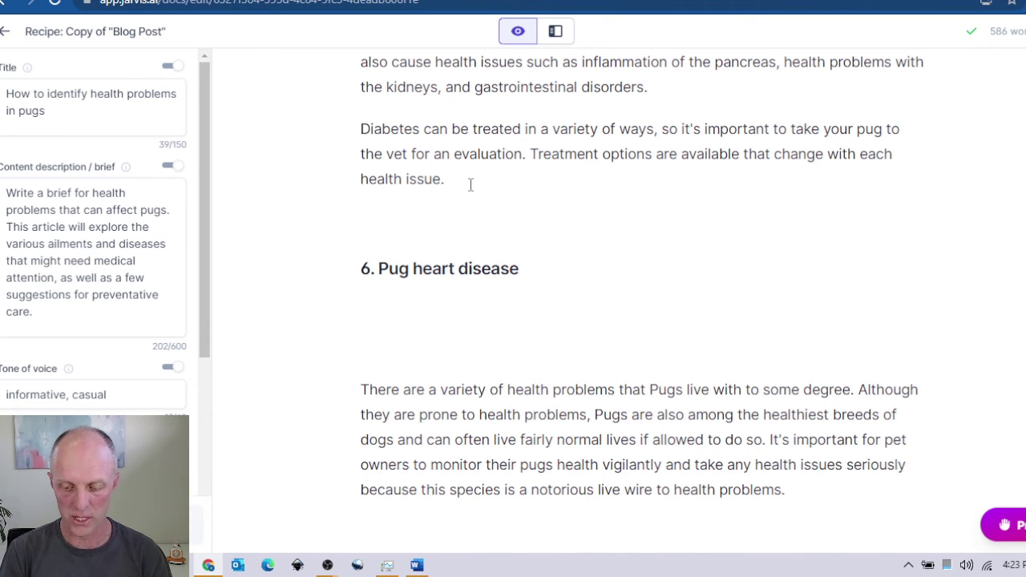
type("***")
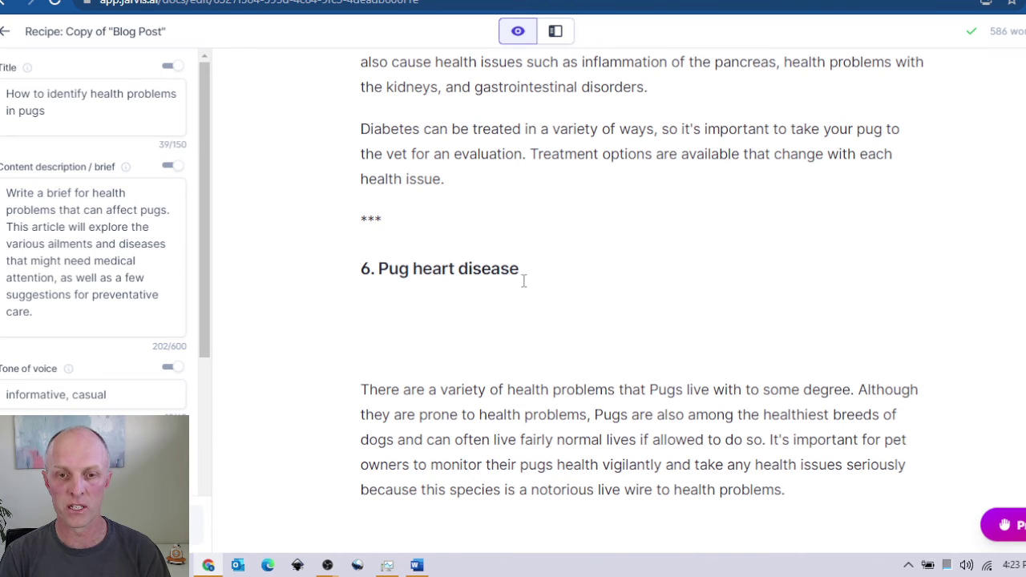
Replace the generated paragraph under "6. Pug heart disease" with a copy of the ">Continue writing more information about the previous sentence." command from the epilepsy section.
scroll(521, 281, "down", 2)
left_click_drag(440, 273, 350, 208)
key("BackSpace")
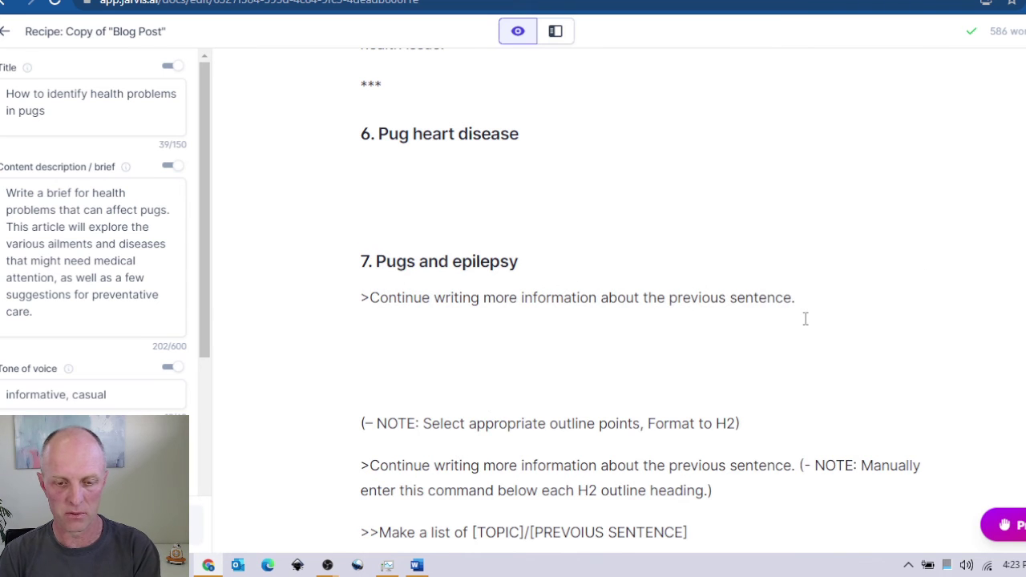
left_click_drag(804, 313, 324, 299)
key("ctrl+c")
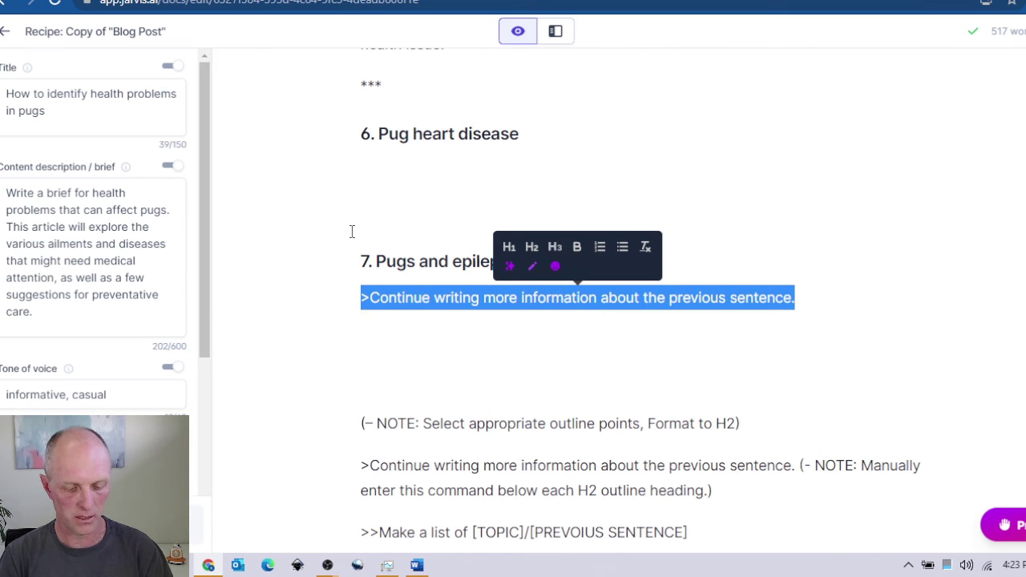
left_click(391, 172)
key("ctrl+v")
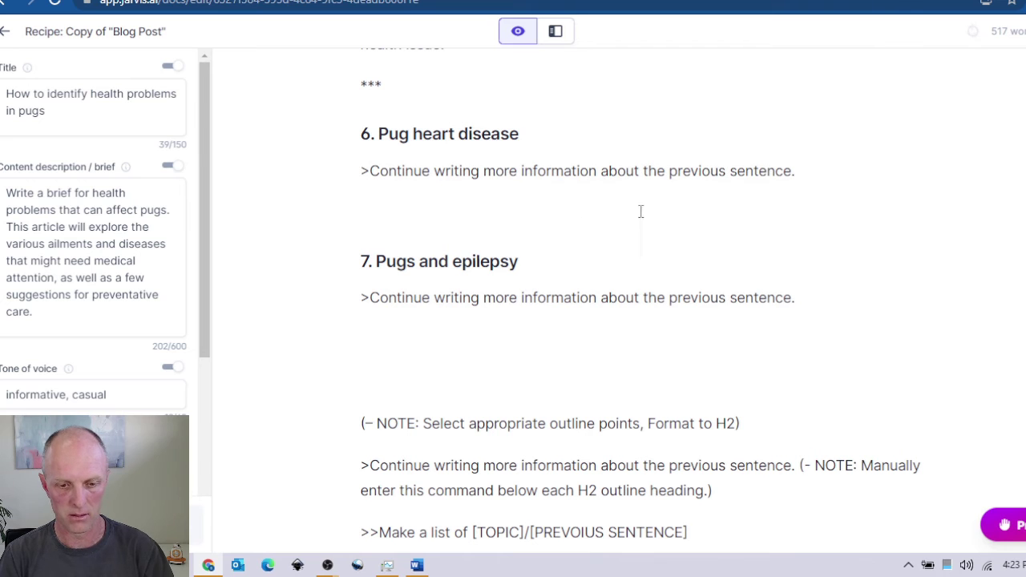
Run the copied command under "6. Pug heart disease" and undo the generated text.
triple_click(804, 171)
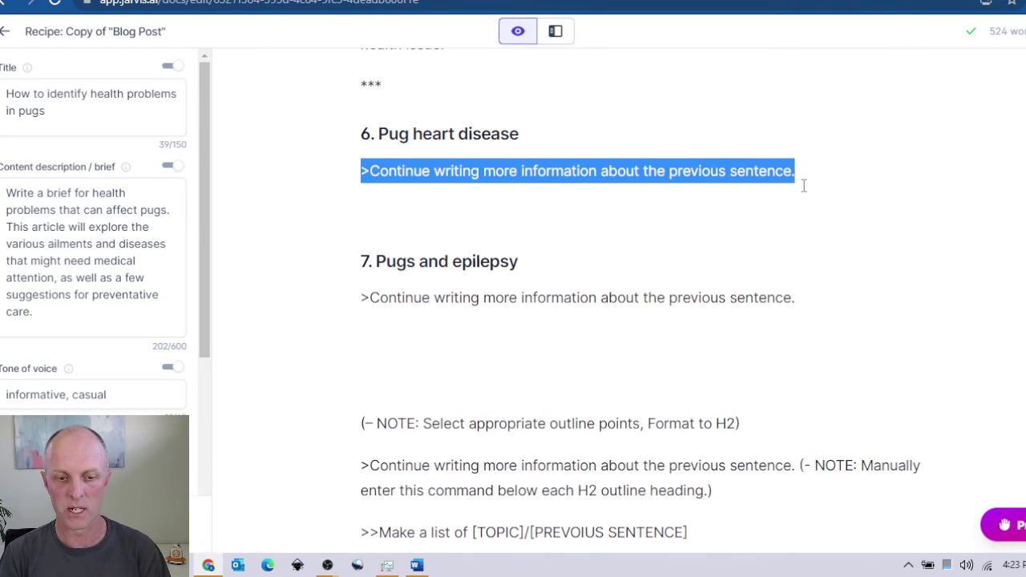
key("ctrl+Return")
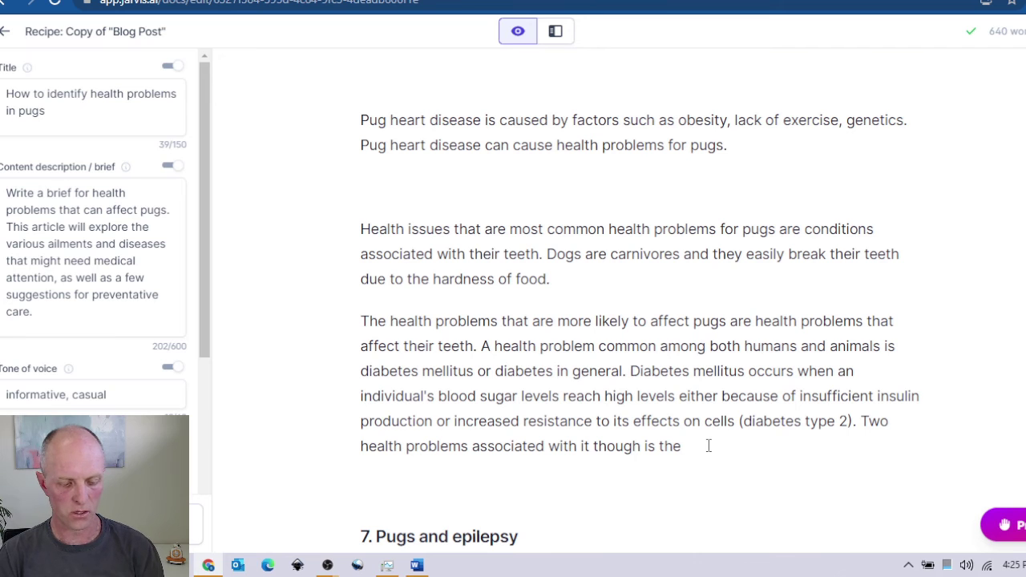
key("ctrl+z")
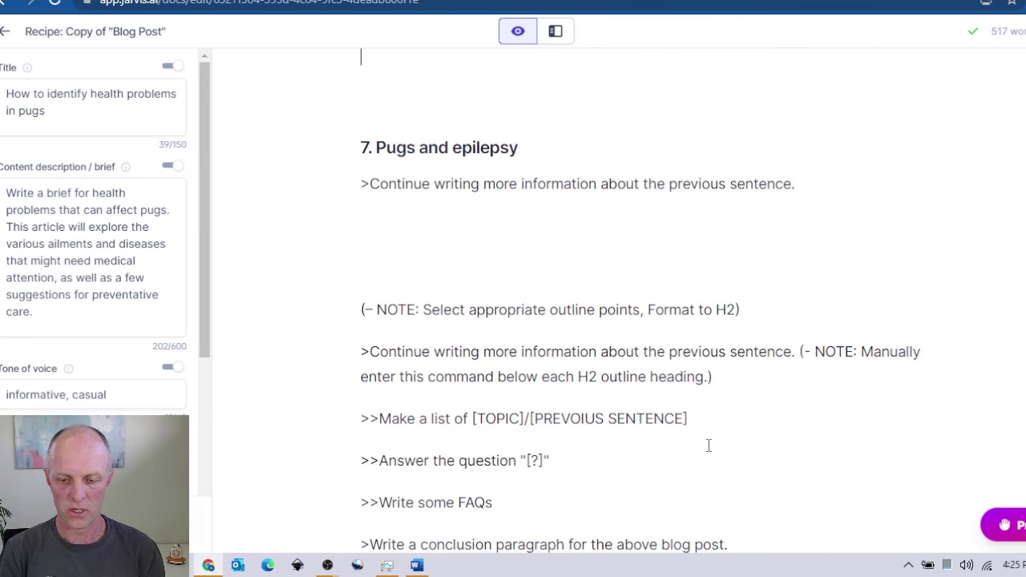
Generate a new paragraph under "6. Pug heart disease" and delete the leftover fragment "the previous sentence." below it.
scroll(794, 252, "up", 2)
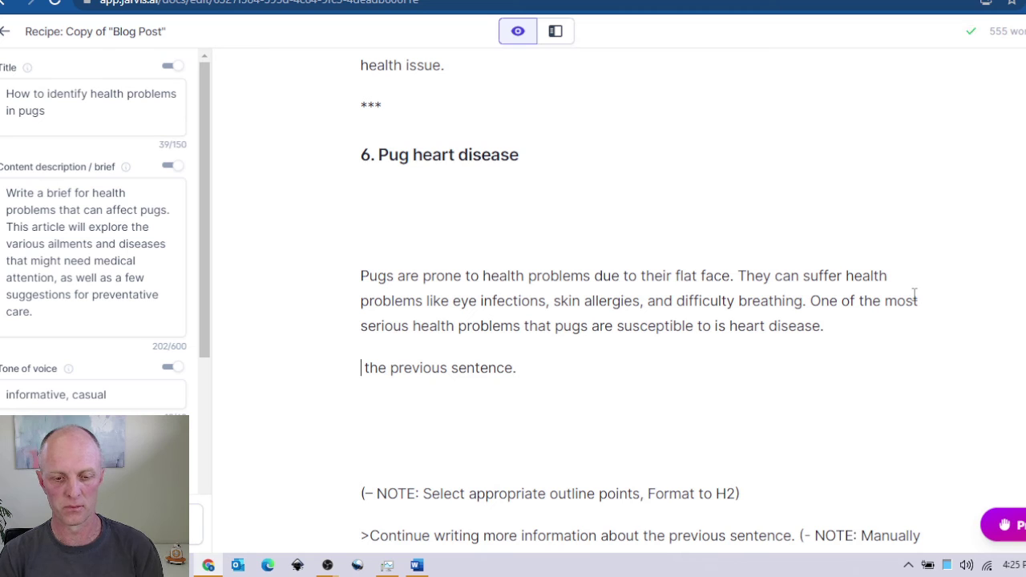
left_click(897, 335)
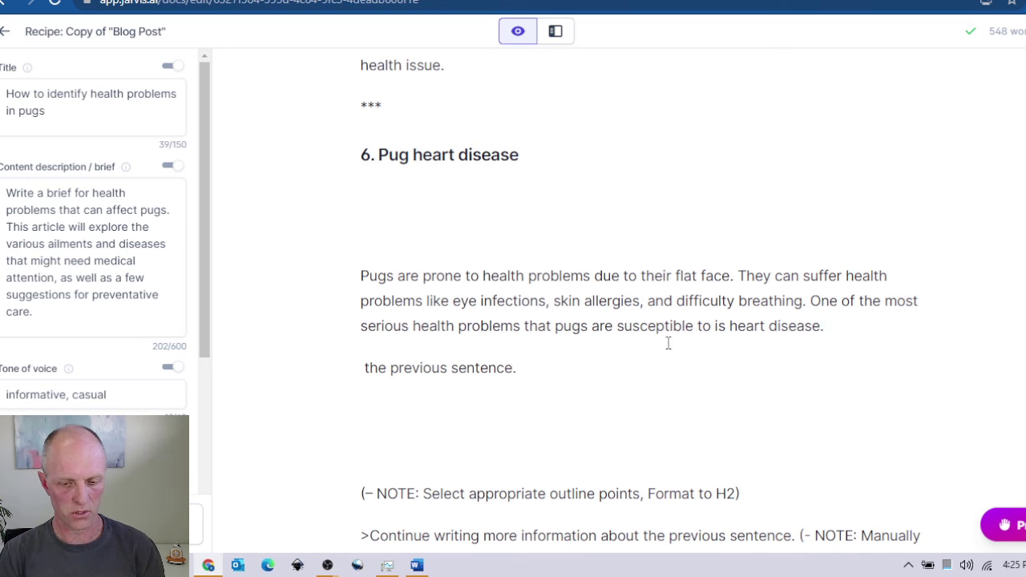
left_click_drag(518, 370, 353, 378)
key("BackSpace")
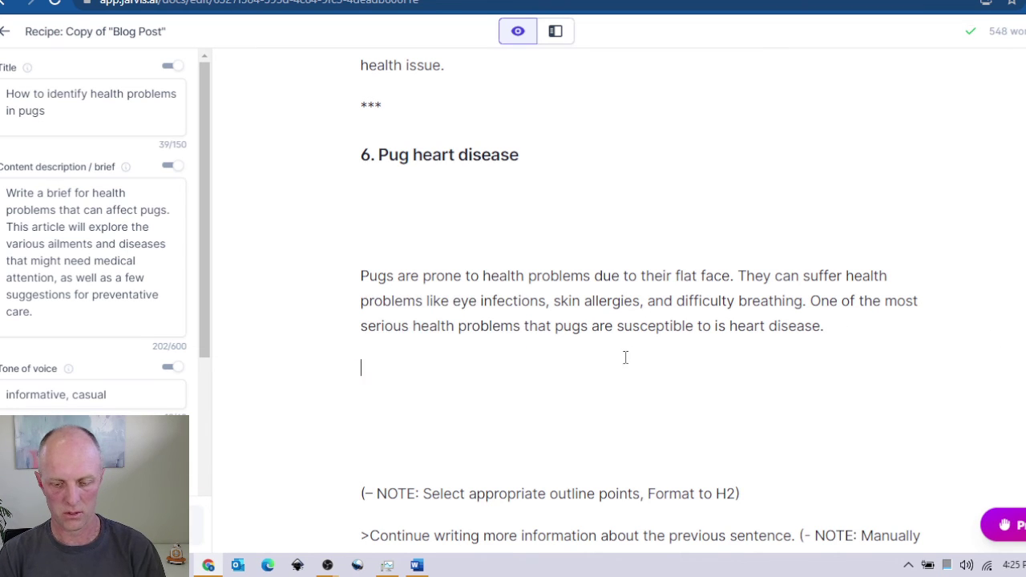
Continue generating from the end of the heart disease paragraph to cover mitral valve disease, completing the cut-off sentence about symptoms.
left_click(845, 325)
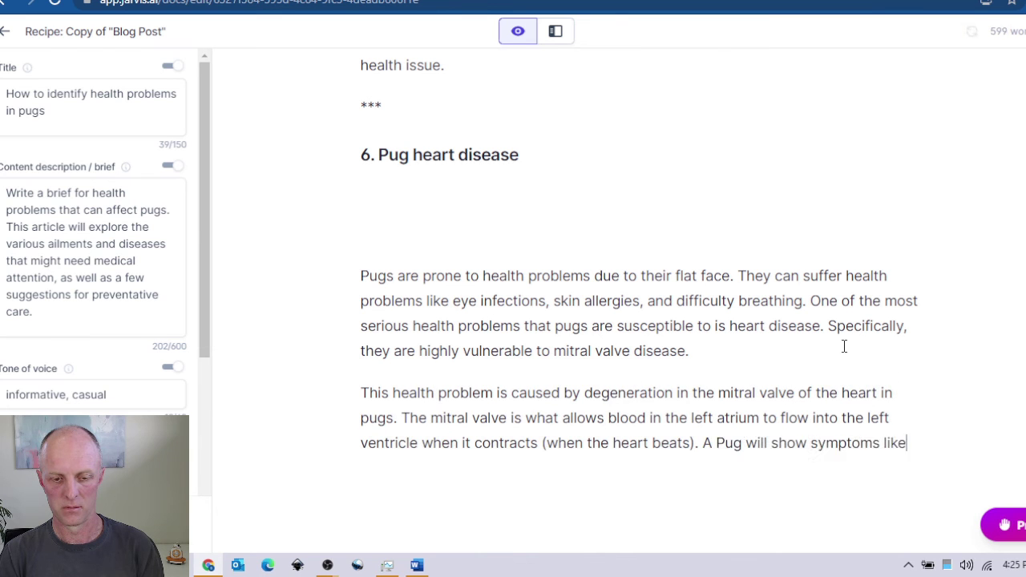
scroll(844, 346, "down", 2)
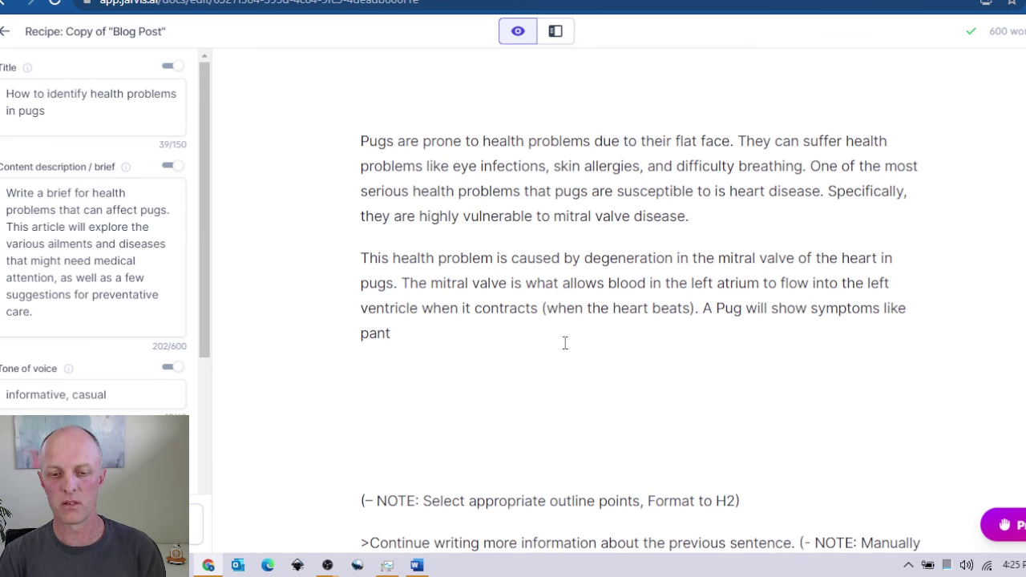
scroll(573, 332, "up", 2)
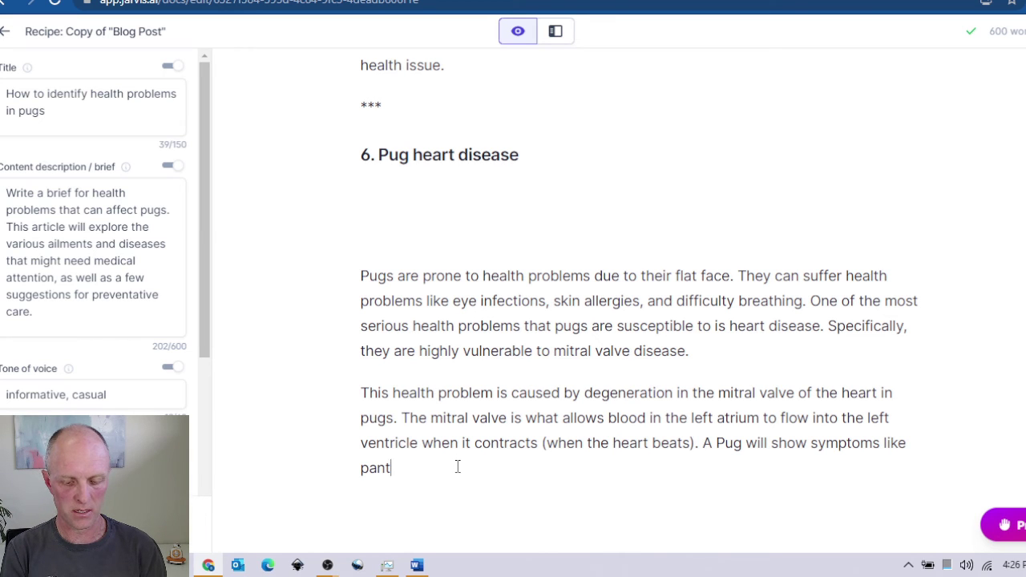
scroll(586, 359, "down", 2)
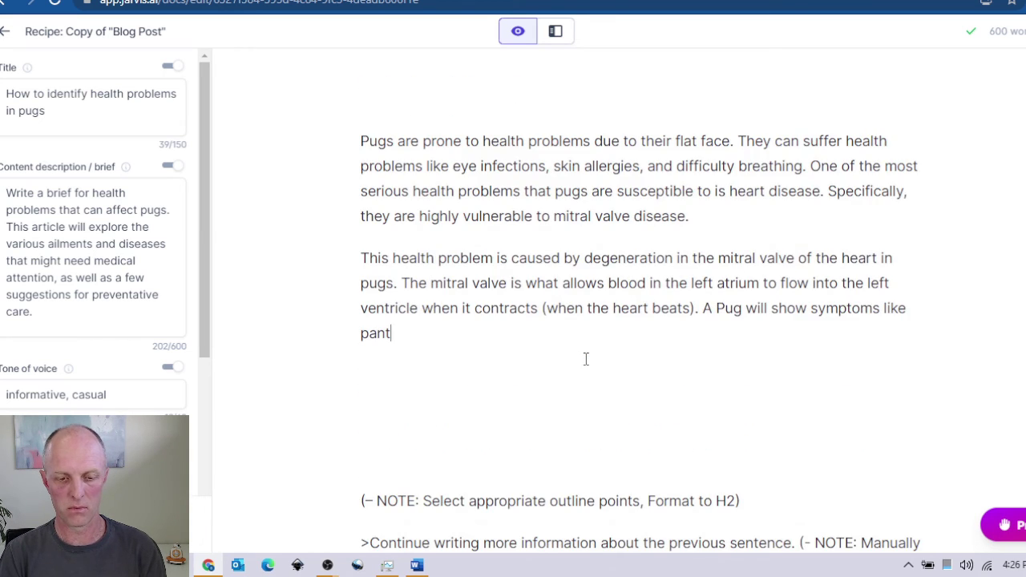
key("ctrl+Return")
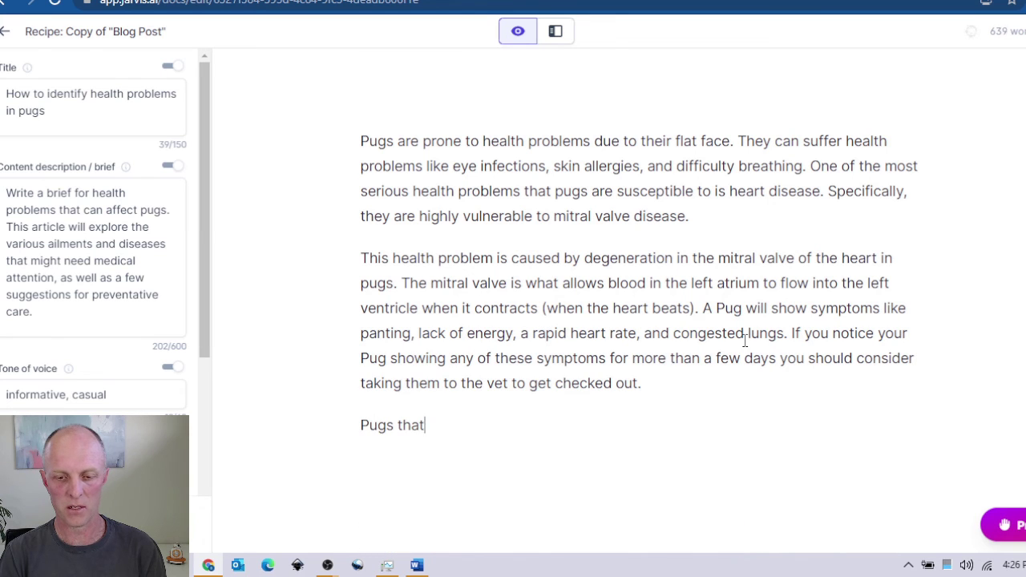
Delete the generated "7. Skin allergies in Pugs" heading and its paragraph below the heart disease text.
scroll(721, 353, "down", 2)
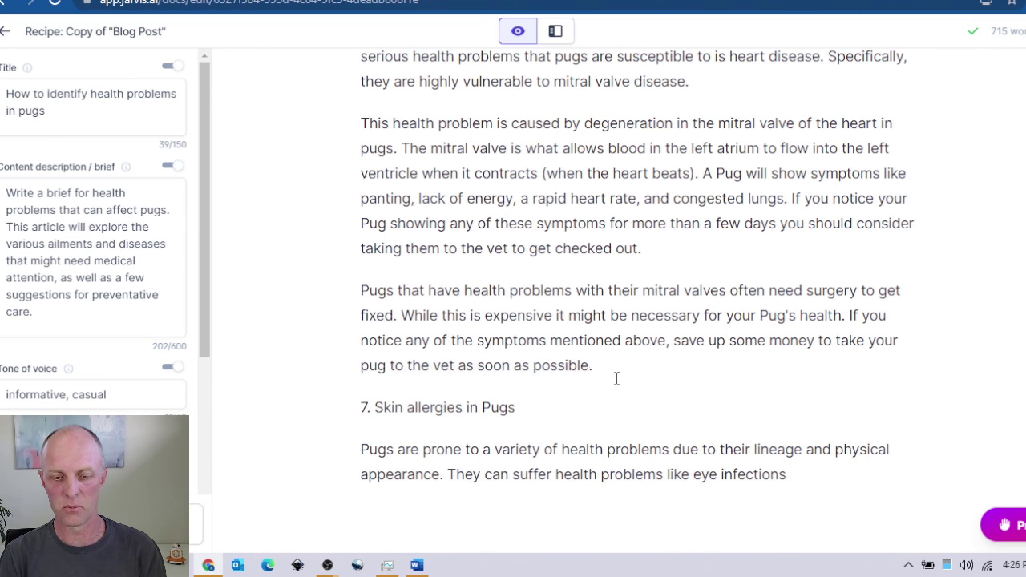
scroll(708, 389, "down", 2)
left_click_drag(787, 340, 359, 274)
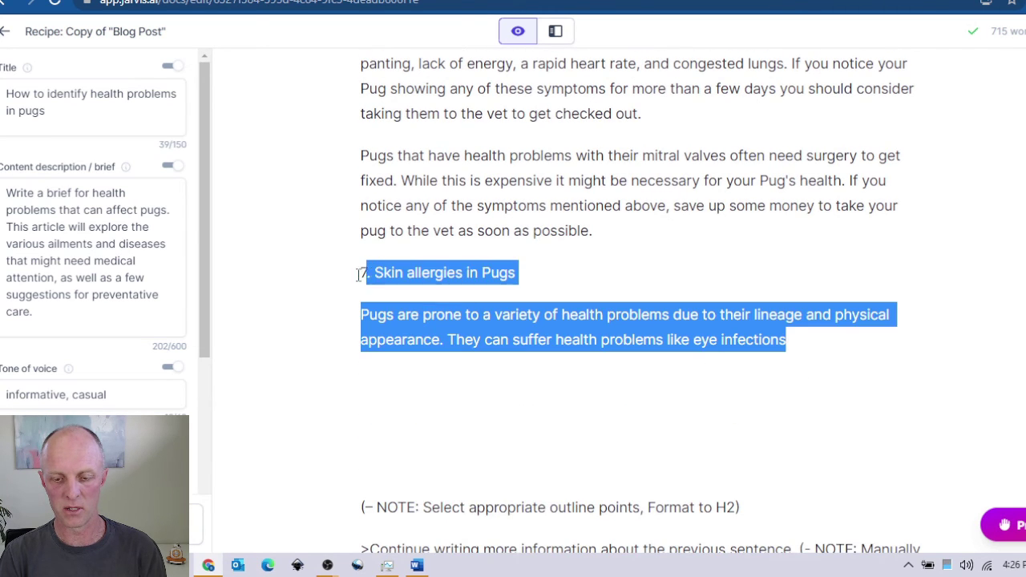
key("BackSpace")
scroll(762, 321, "up", 4)
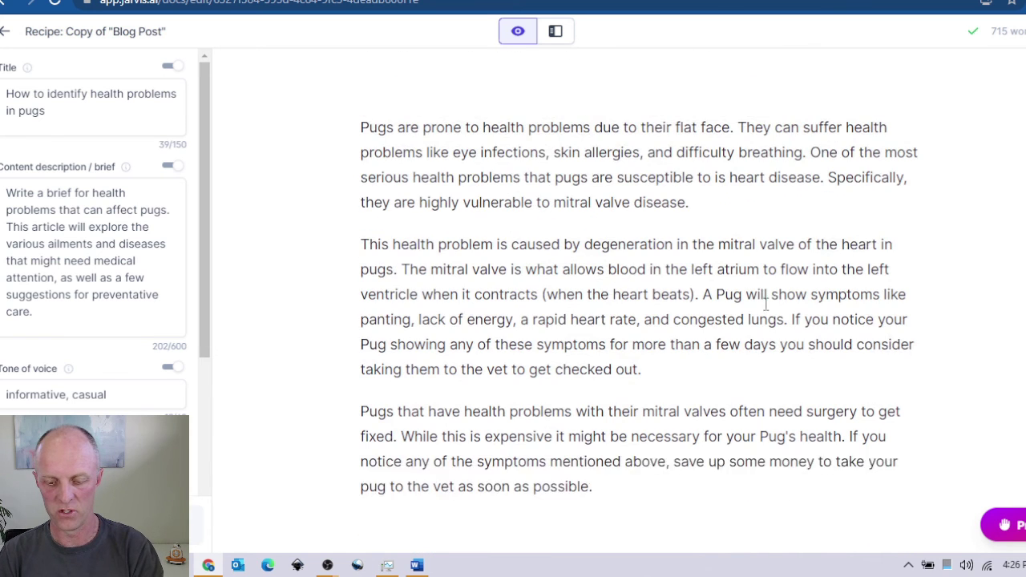
scroll(766, 303, "up", 2)
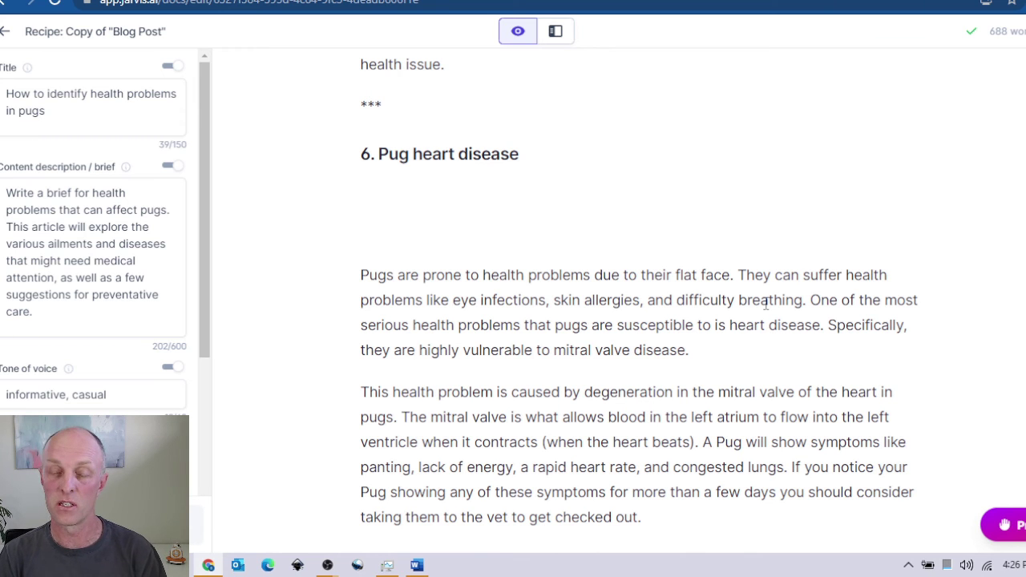
scroll(765, 303, "down", 1)
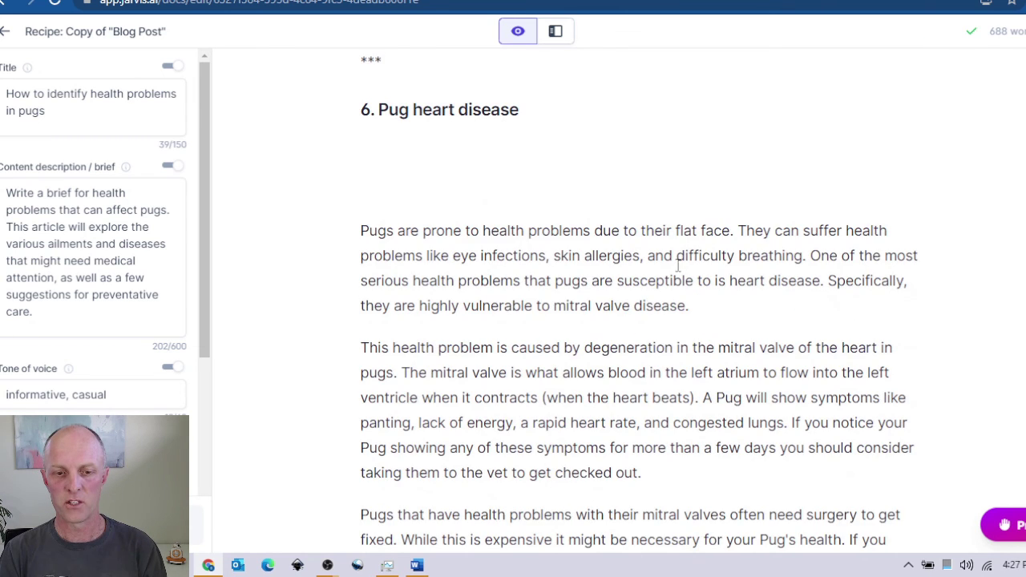
scroll(676, 267, "up", 4)
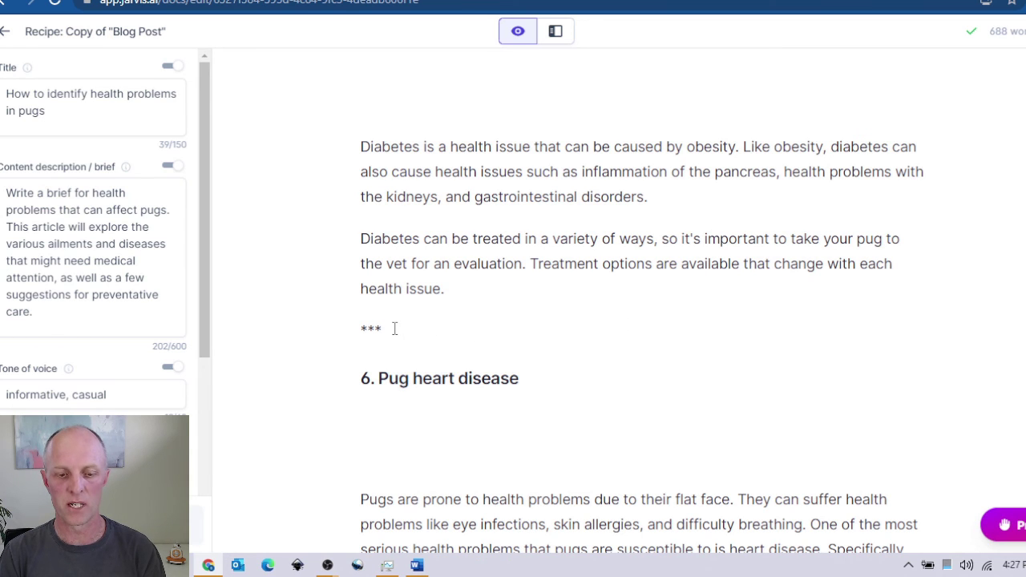
Delete the "***" line above "6. Pug heart disease" and remove surplus blank lines beneath the heart disease and "5. Diabetes" headings.
left_click_drag(393, 327, 342, 328)
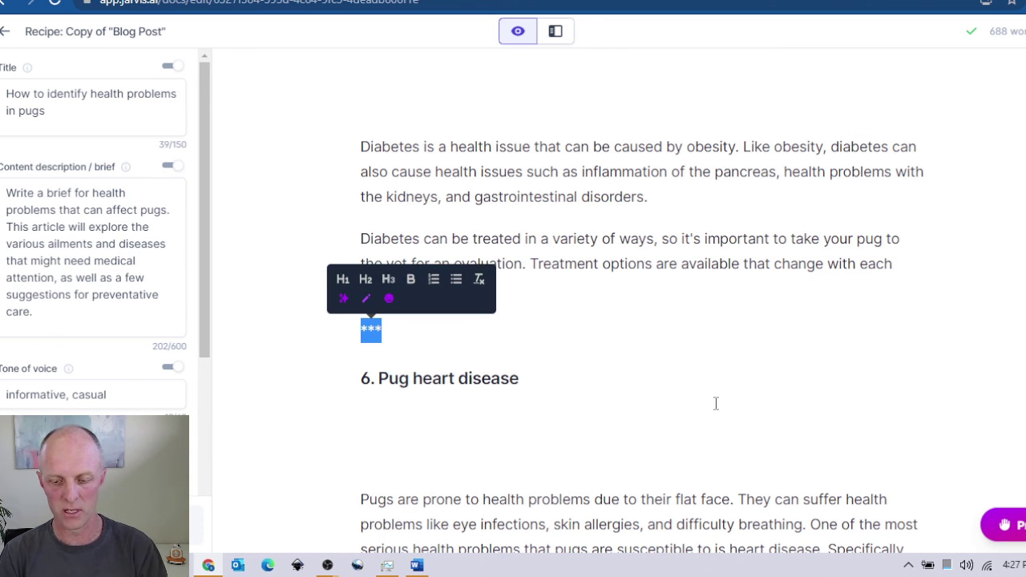
key("BackSpace")
key("BackSpace")
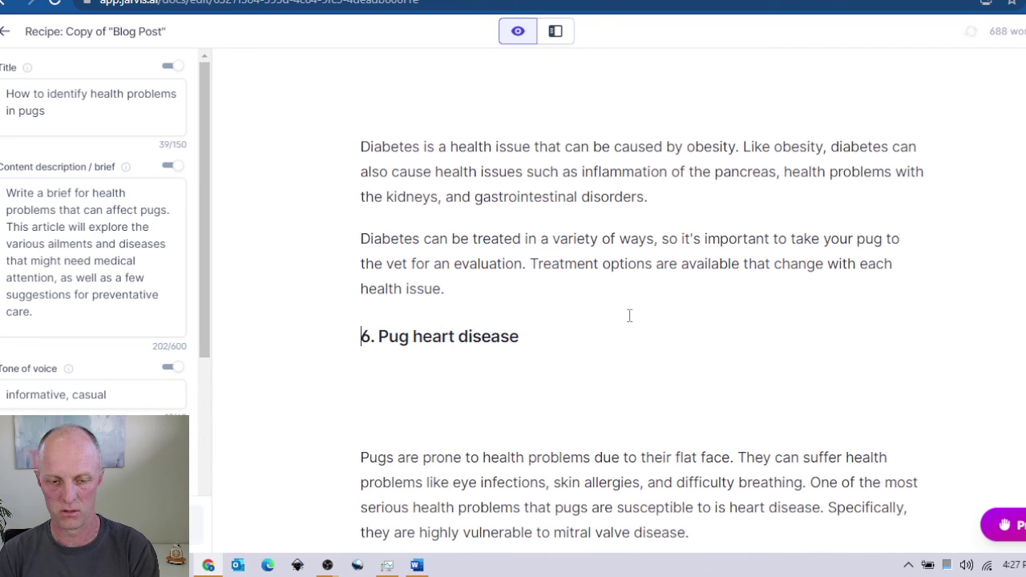
scroll(718, 351, "up", 2)
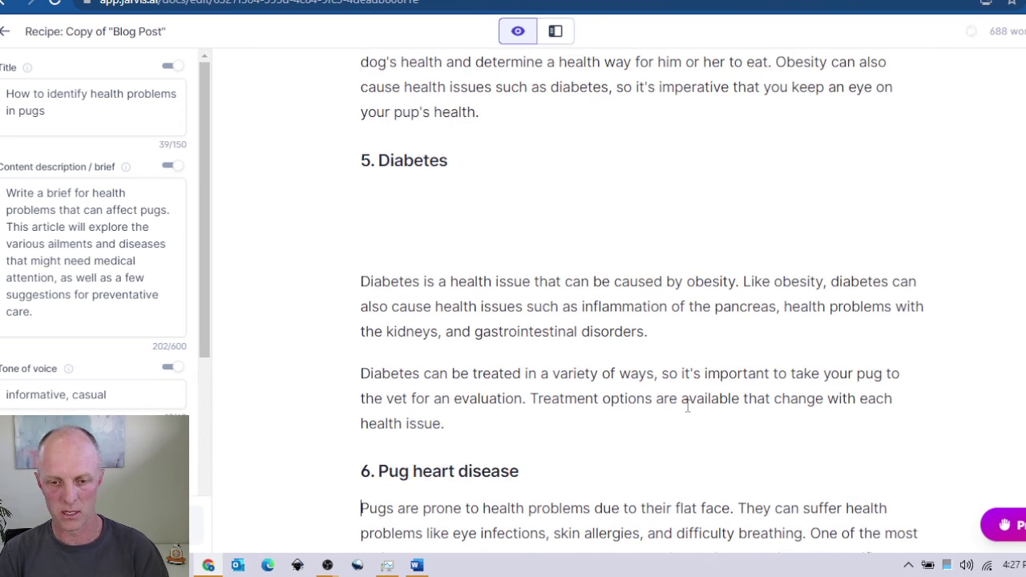
left_click(384, 207)
key("BackSpace")
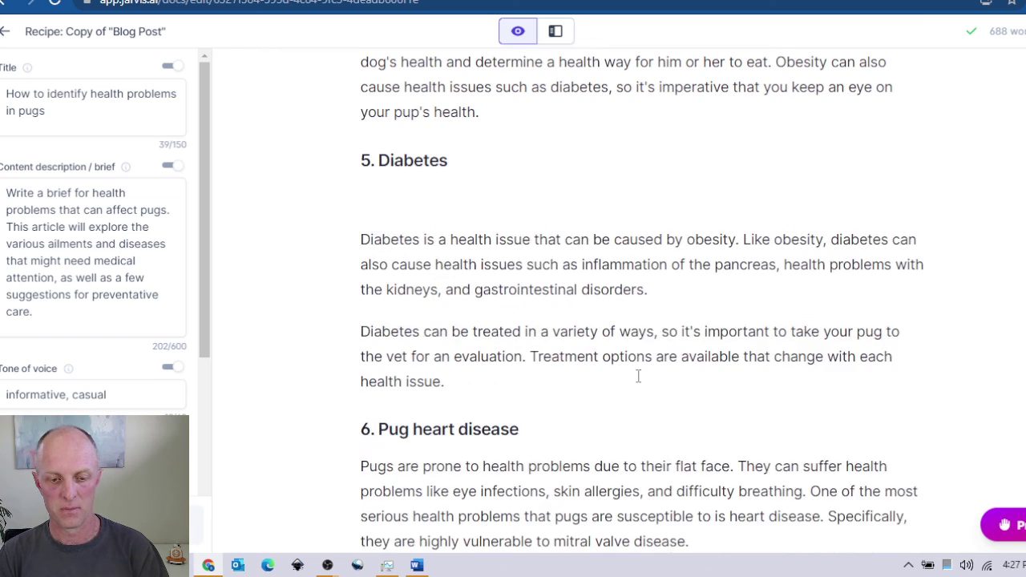
Copy the command ">Write a conclusion paragraph for the above blog post." to below the last heart disease paragraph and run it.
scroll(636, 374, "down", 10)
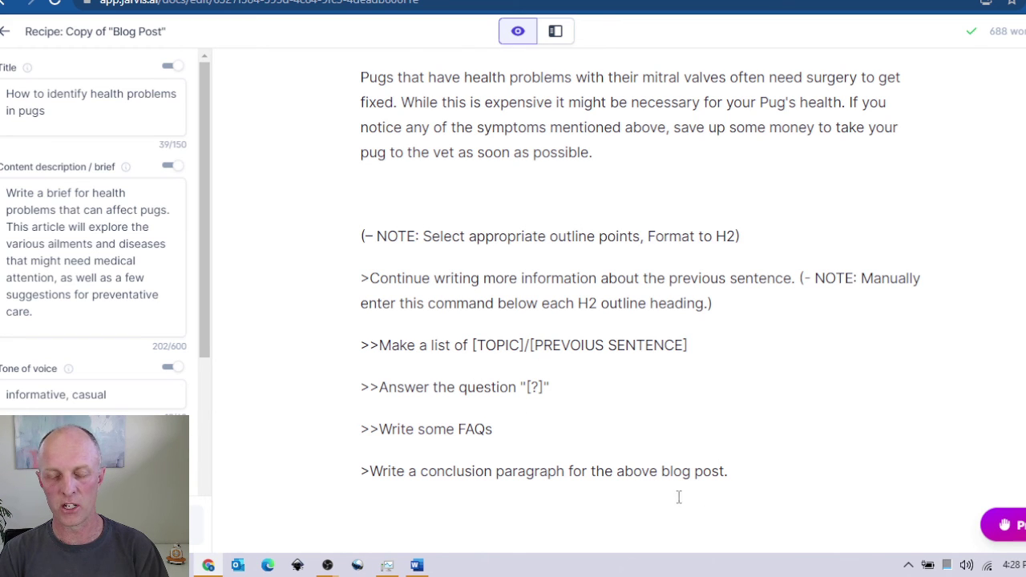
left_click_drag(733, 472, 357, 473)
key("ctrl+c")
scroll(653, 391, "up", 3)
left_click(406, 346)
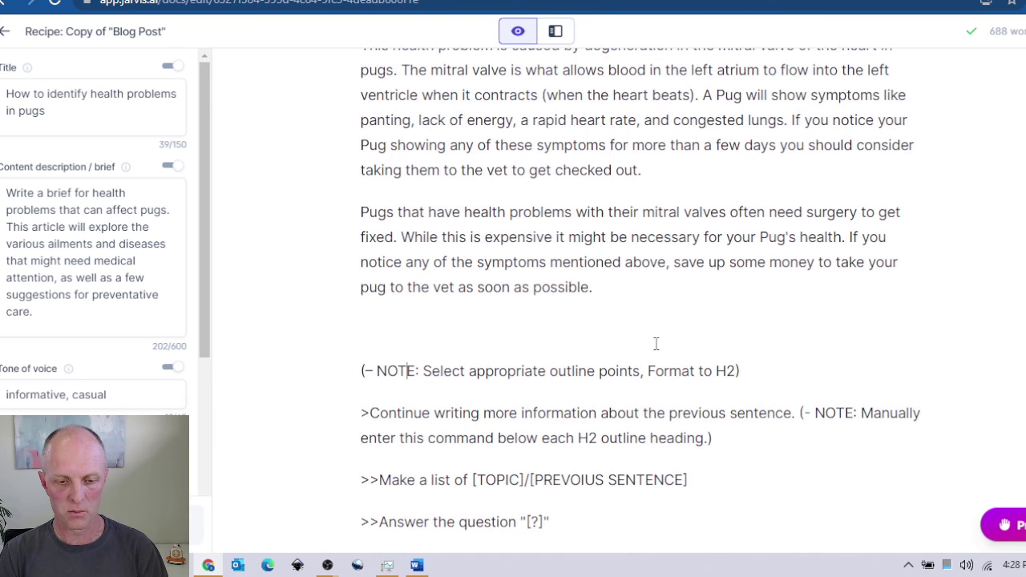
left_click(690, 293)
key("Return")
key("Return")
key("Return")
key("Return")
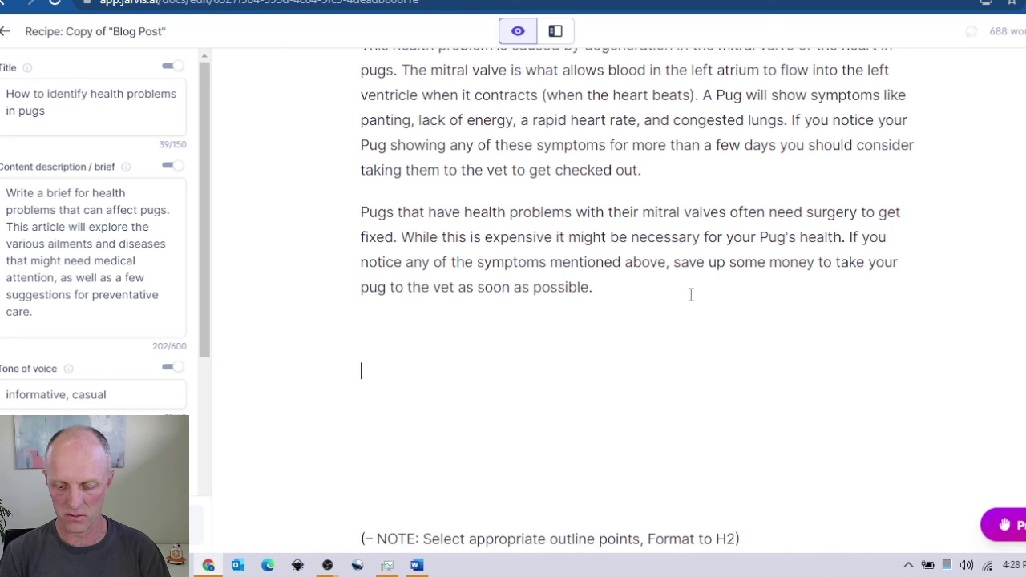
key("ctrl+v")
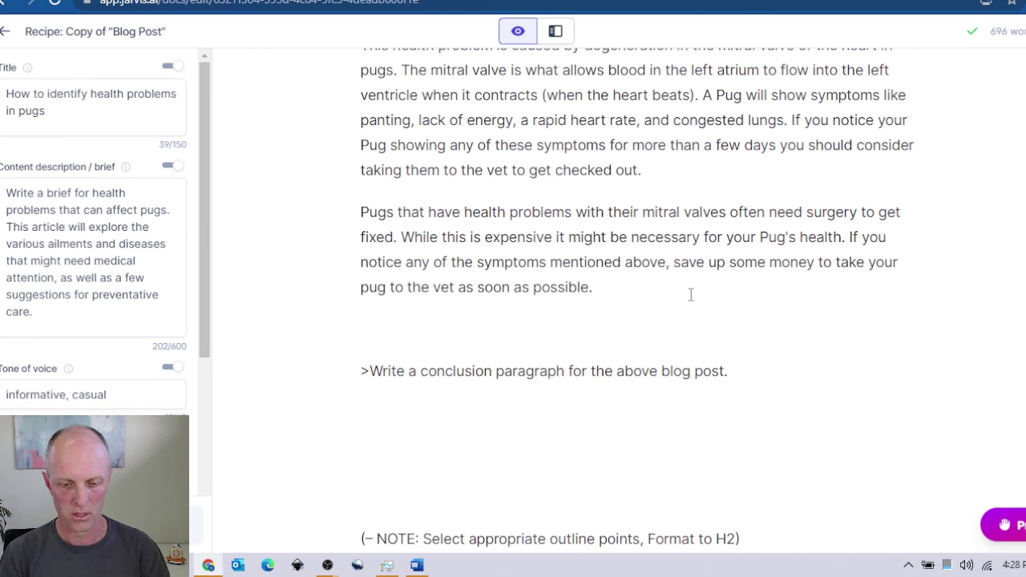
key("ctrl+Return")
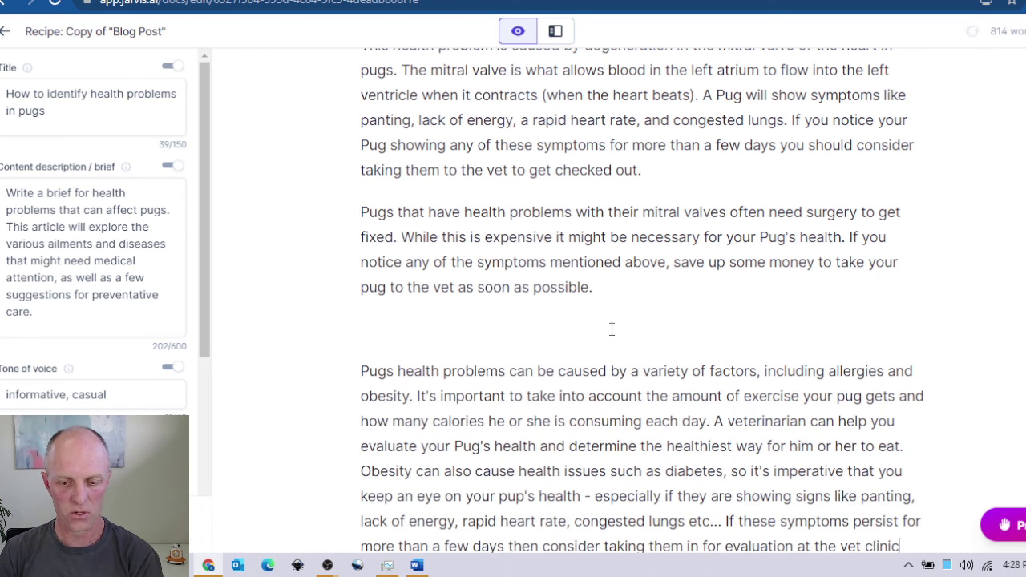
Add the heading "Conclusion" above the generated closing paragraph and format it as H2.
scroll(500, 334, "down", 2)
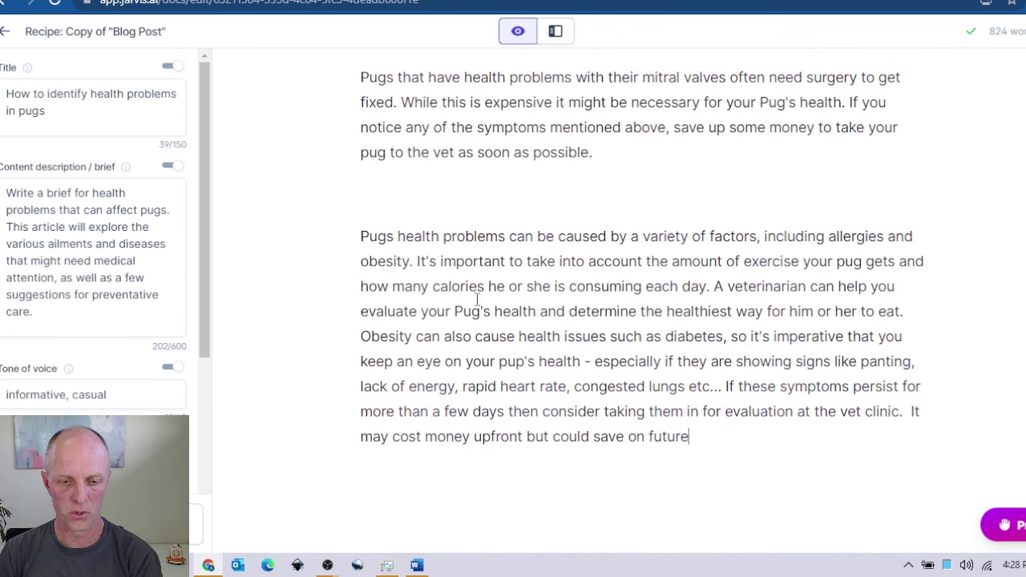
left_click(386, 197)
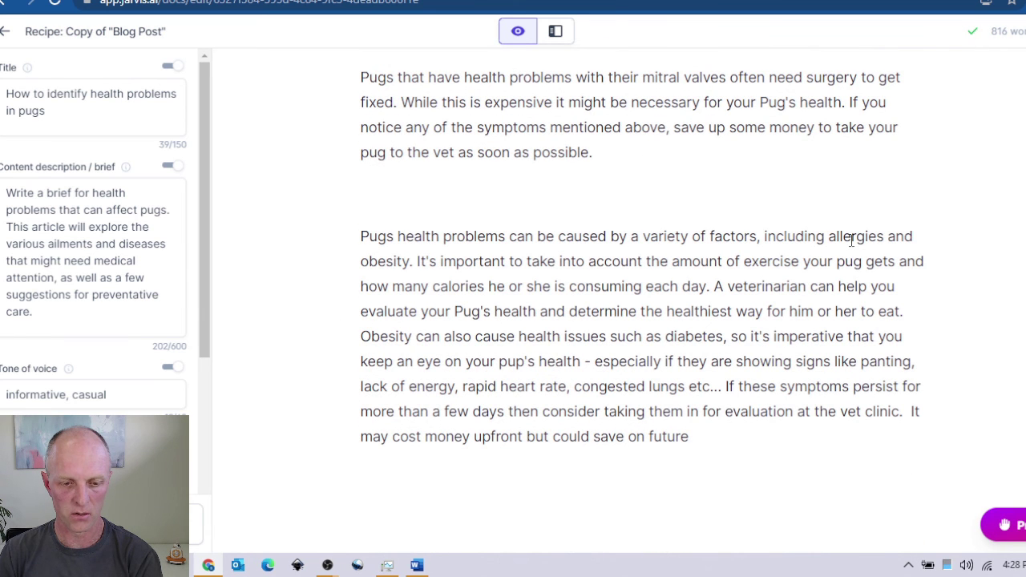
type("Conclu")
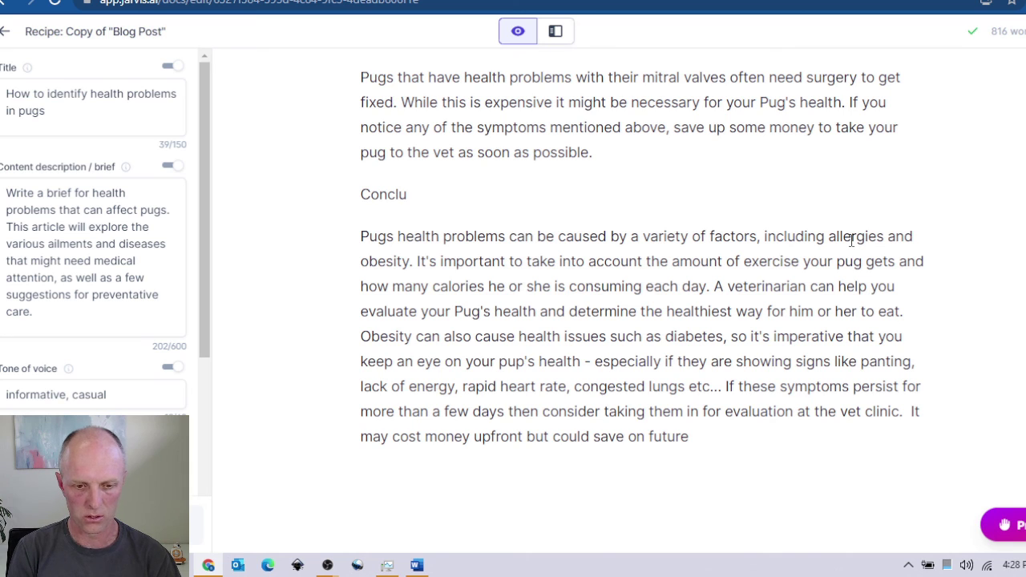
type("sion")
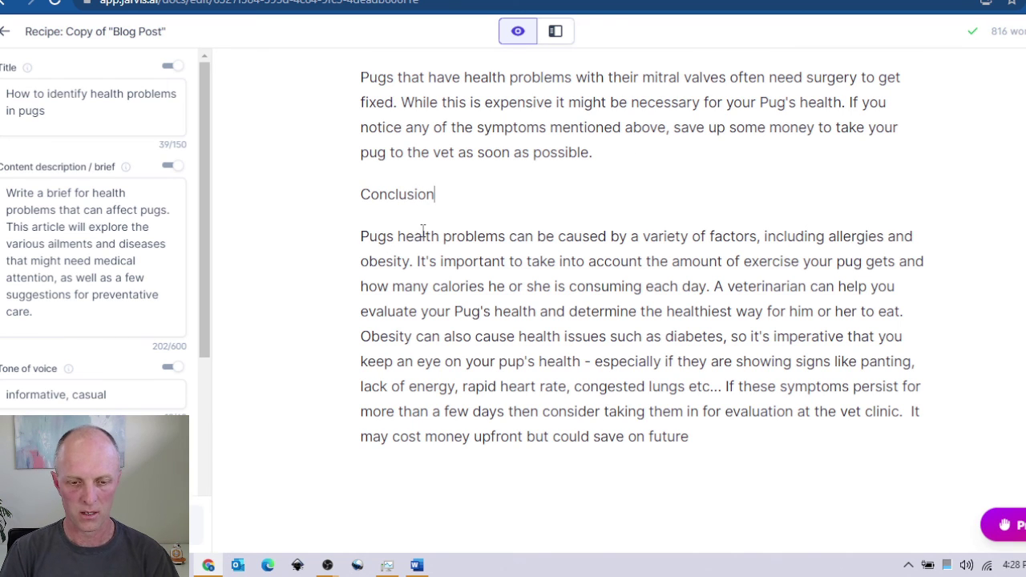
left_click(396, 193)
left_click_drag(455, 193, 347, 192)
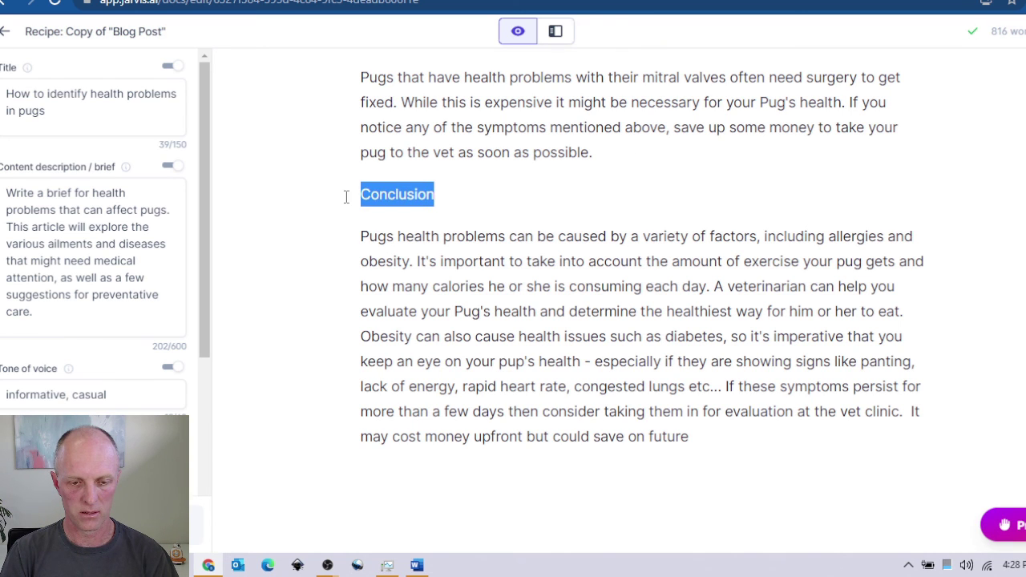
left_click(367, 145)
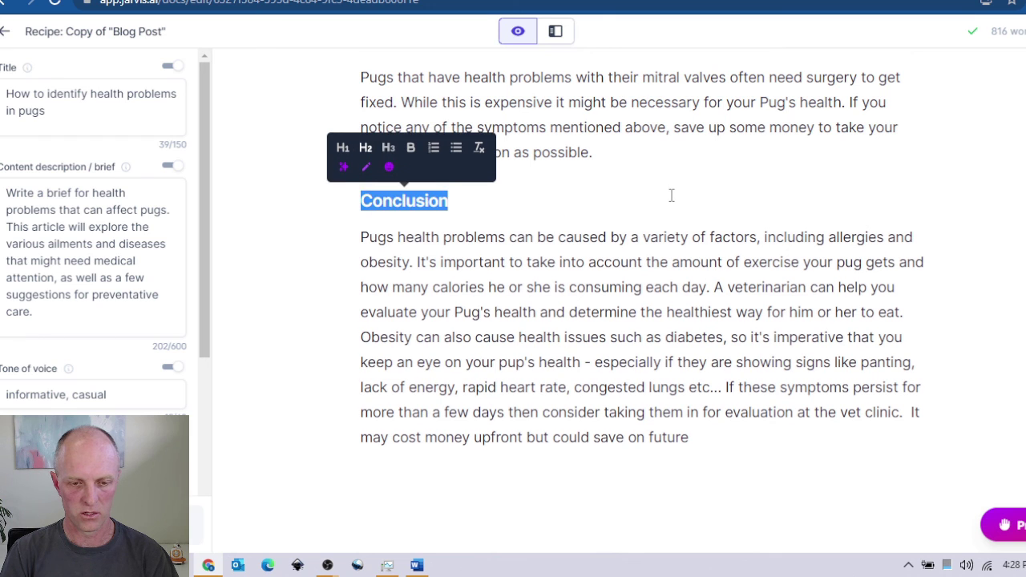
left_click(671, 196)
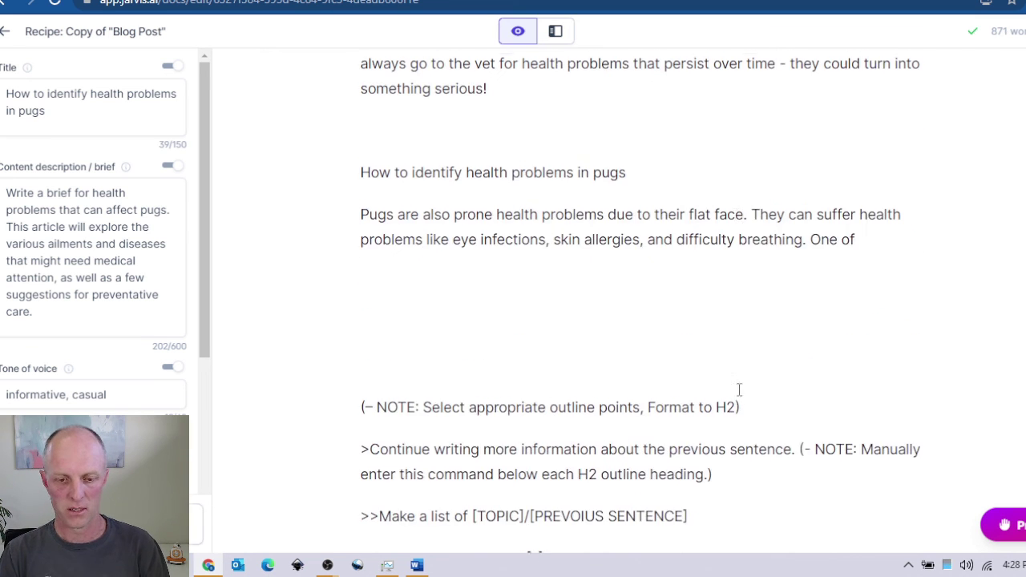
Delete the generated "How to identify health problems in pugs" line and the cut-off paragraph that follow the conclusion.
left_click_drag(858, 368, 328, 299)
key("BackSpace")
scroll(673, 330, "up", 2)
scroll(673, 331, "up", 1)
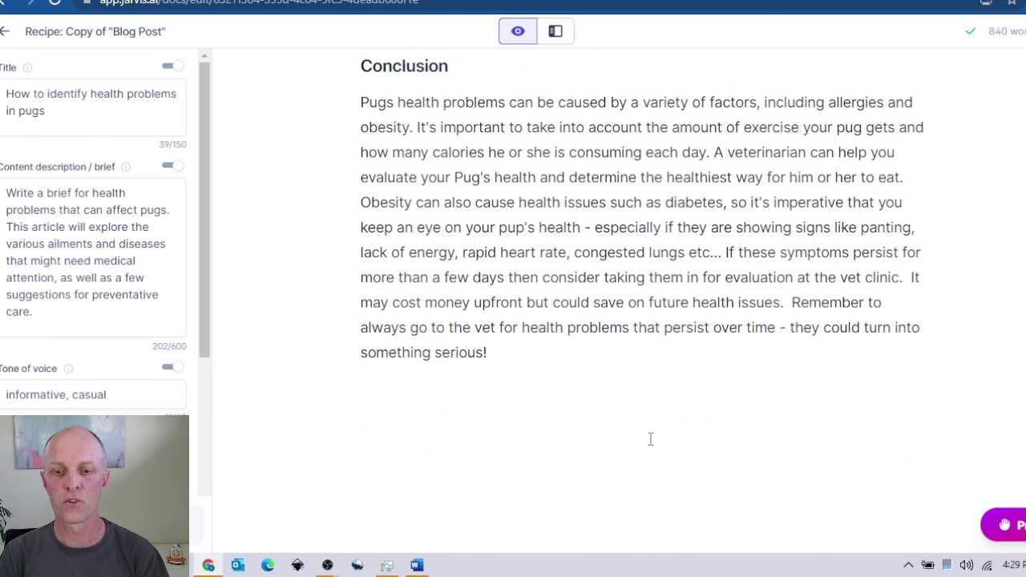
scroll(598, 345, "up", 3)
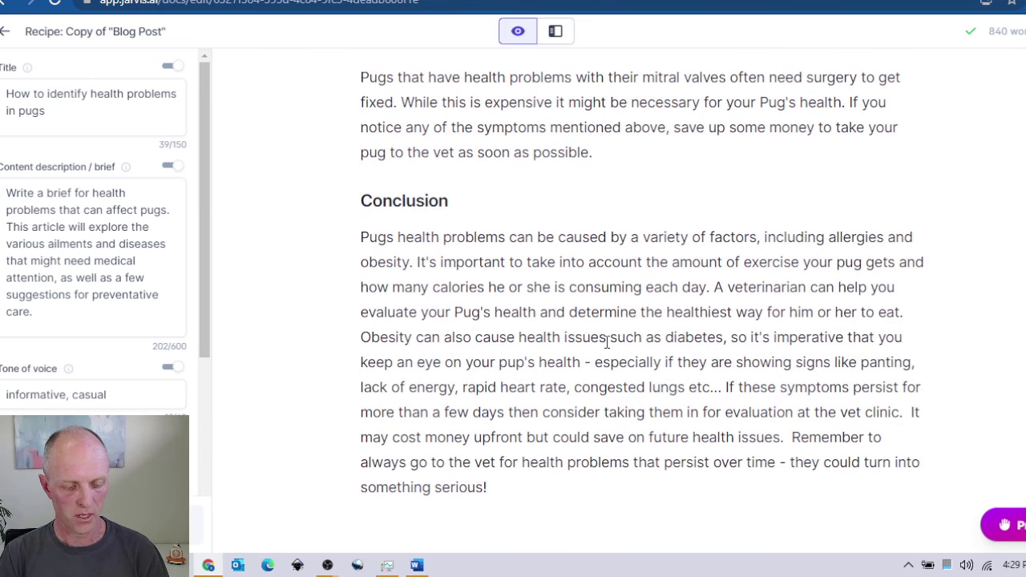
scroll(664, 361, "up", 3)
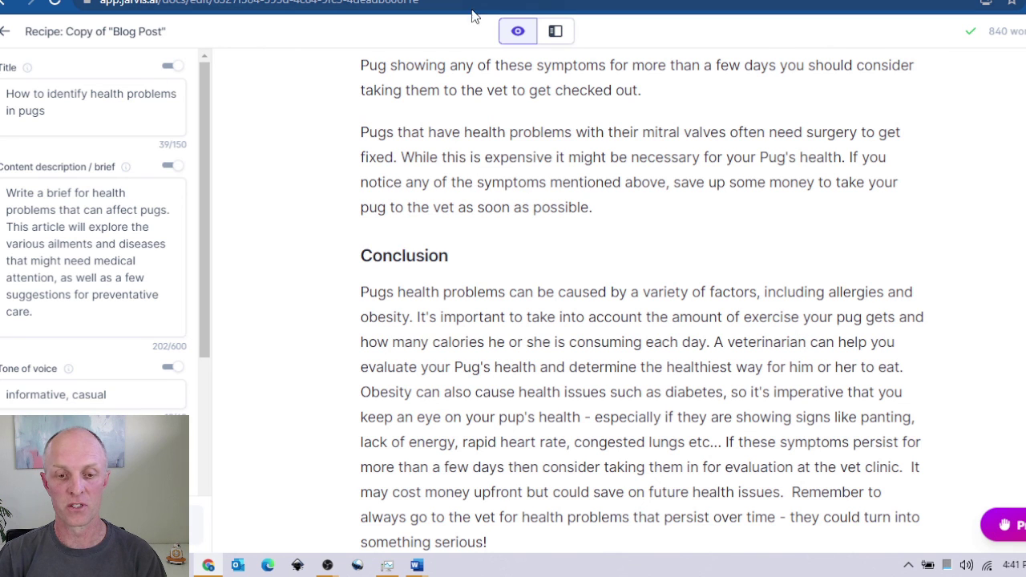
Switch to the Templates library and look through the blog, ad, Google My Business, video, email and SEO templates.
left_click(760, 2)
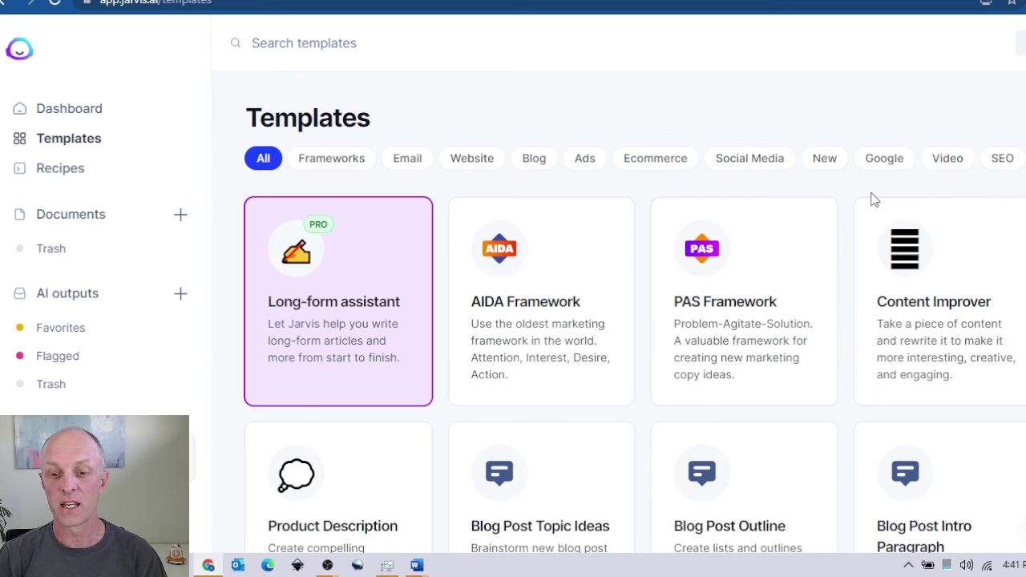
scroll(841, 240, "down", 2)
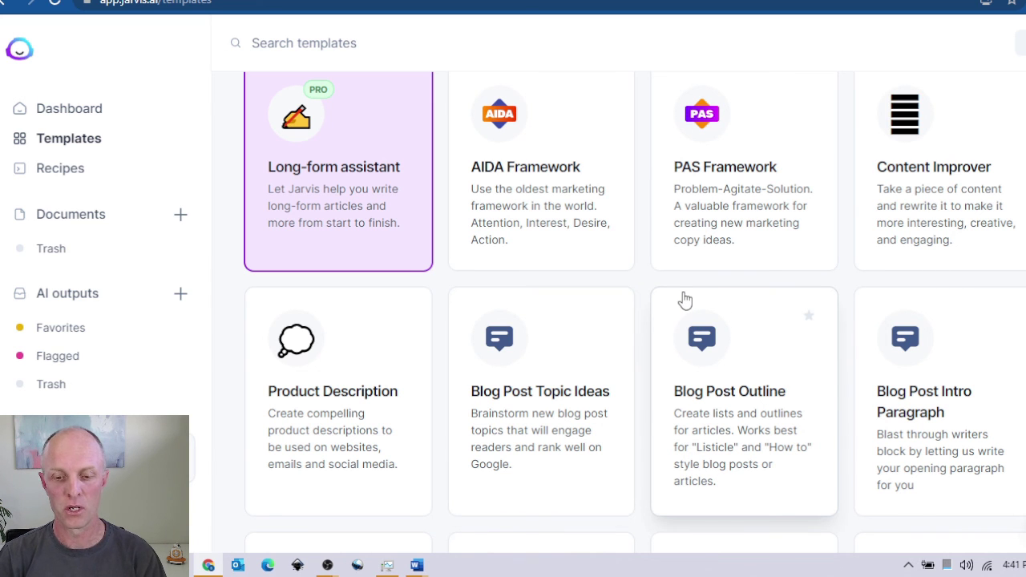
scroll(685, 300, "down", 6)
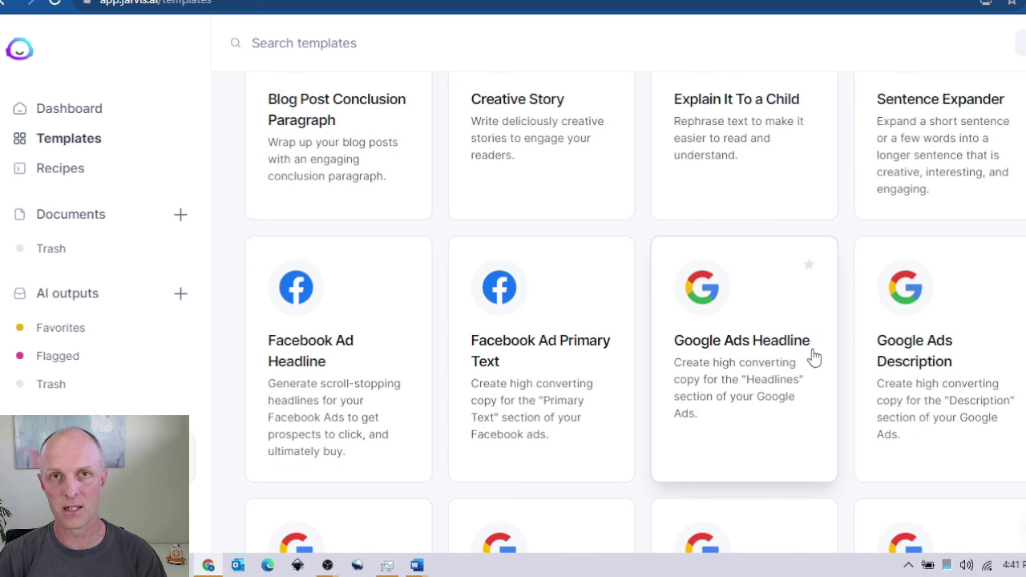
scroll(881, 329, "down", 2)
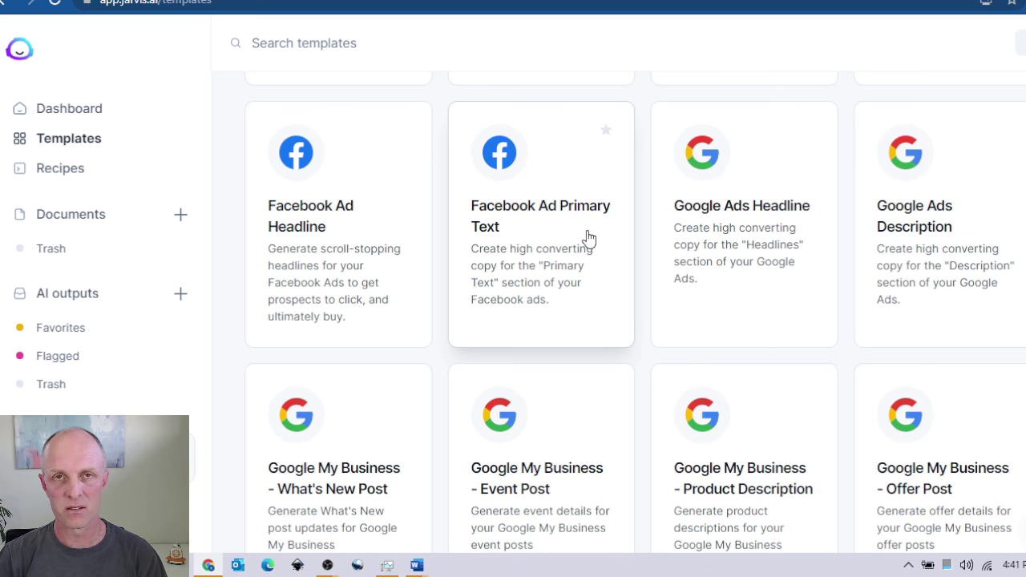
scroll(594, 321, "down", 10)
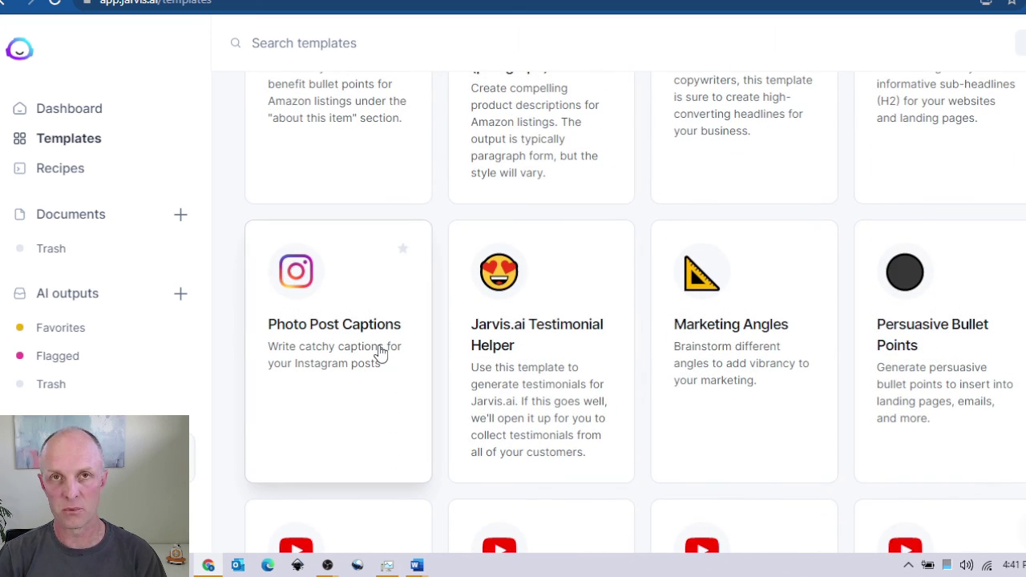
scroll(681, 325, "down", 4)
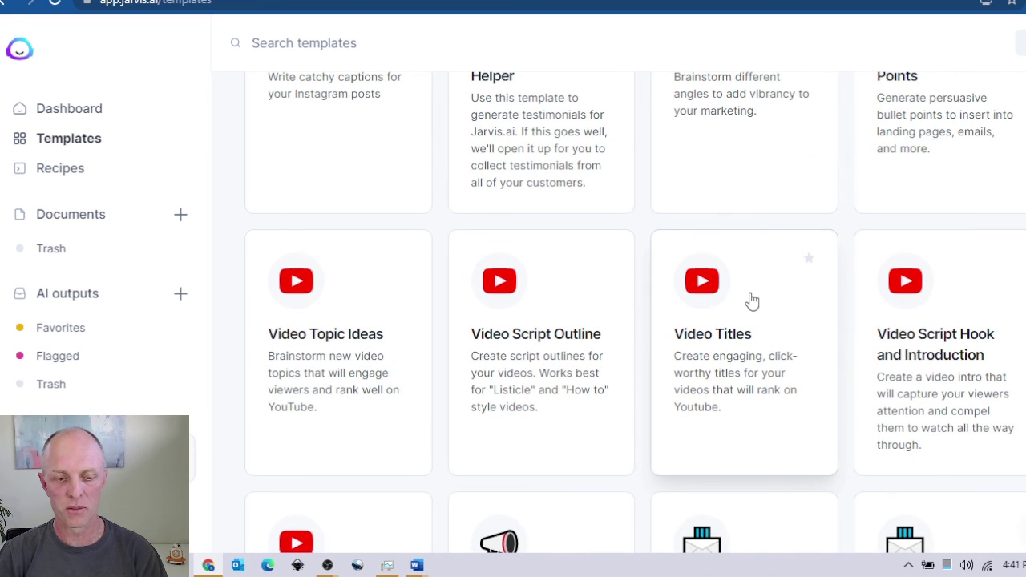
scroll(752, 301, "down", 2)
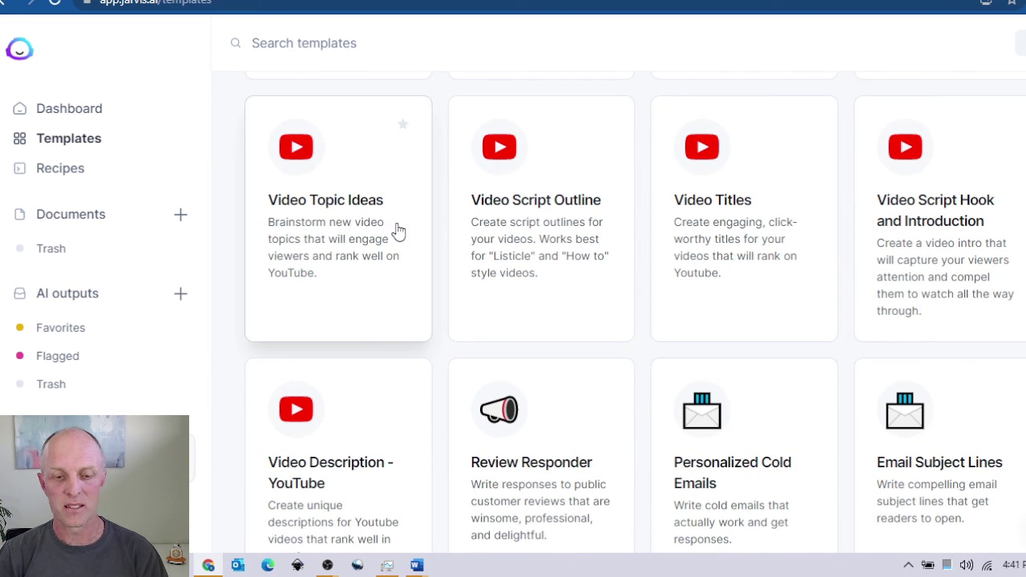
scroll(565, 281, "down", 4)
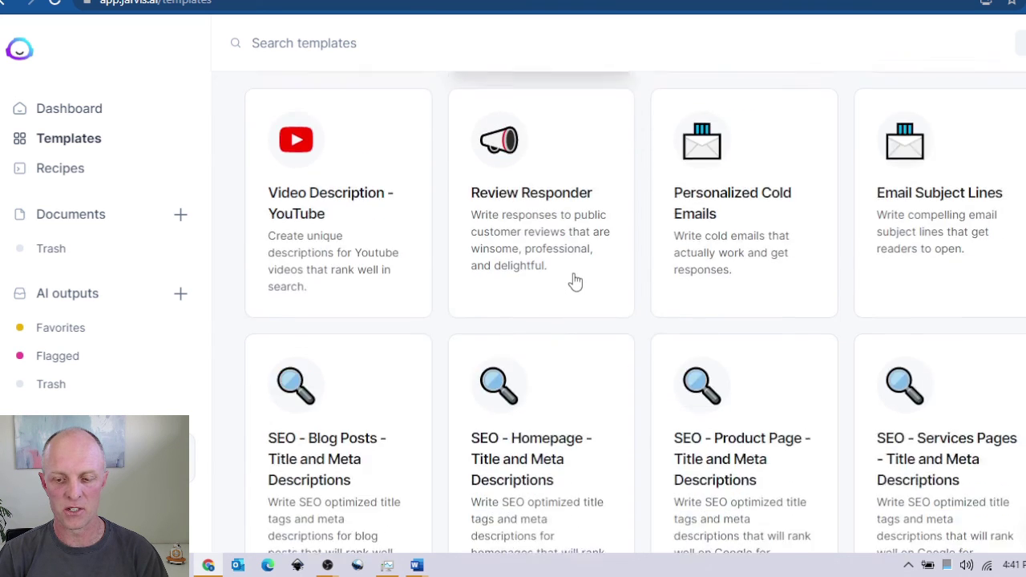
scroll(575, 281, "down", 2)
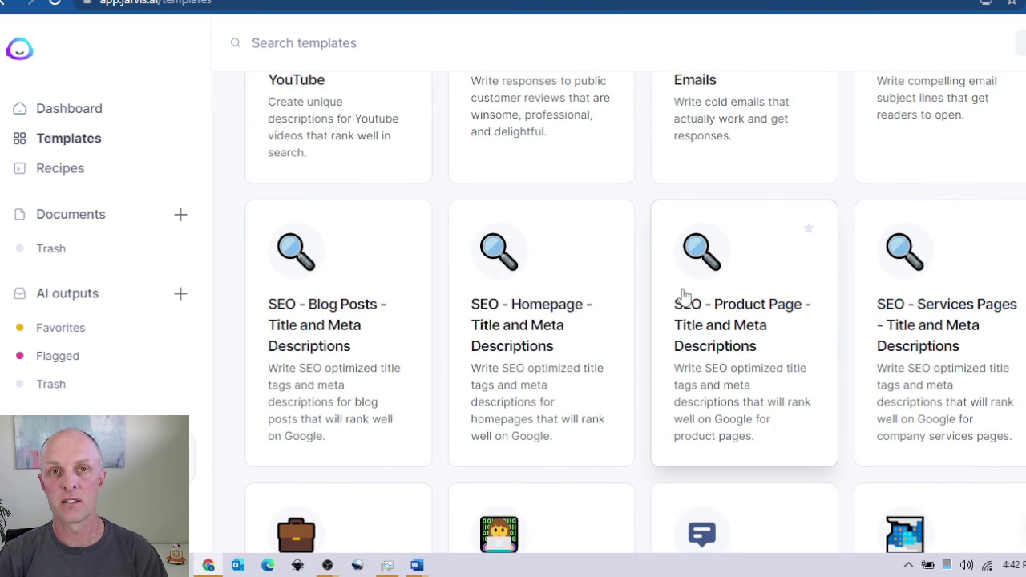
scroll(683, 296, "down", 2)
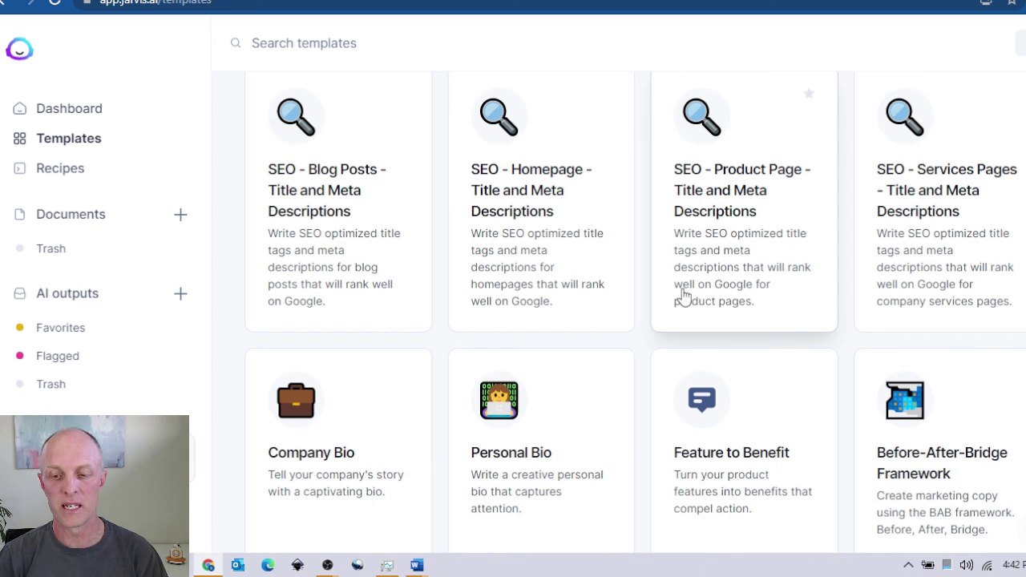